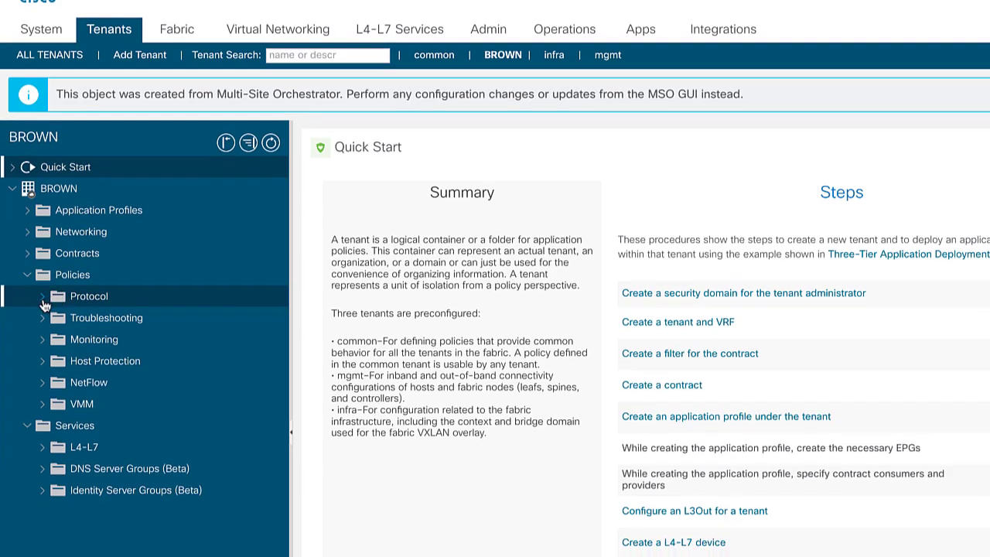
# Create an L4-L7 Policy-Based Redirect named AMS-PBR and add an L3 destination
pyautogui.click(43, 327)
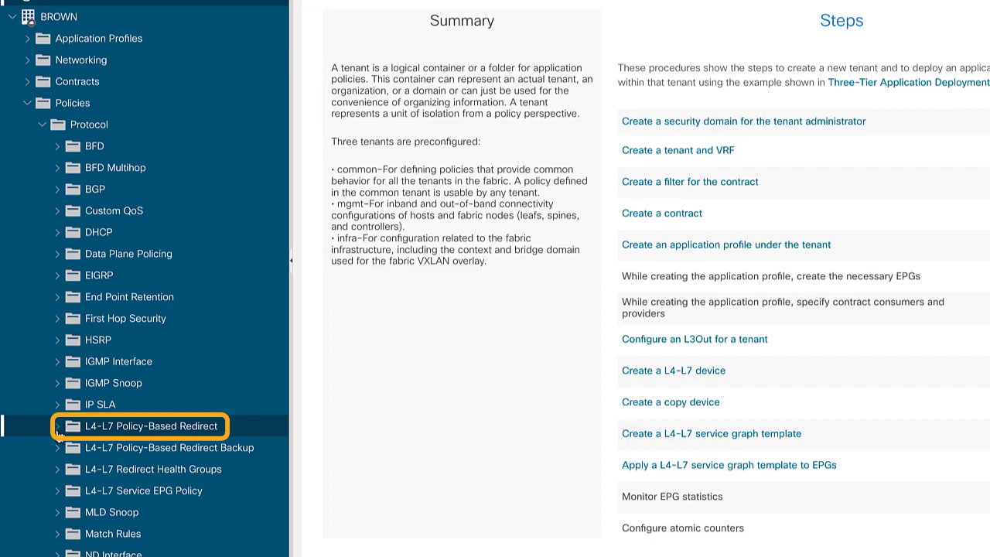
pyautogui.click(134, 431)
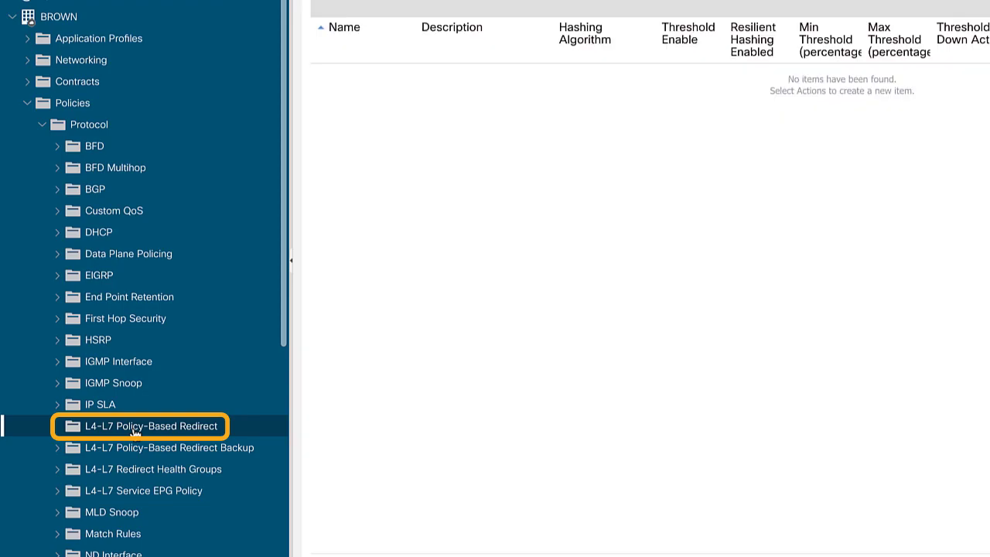
pyautogui.rightClick(134, 435)
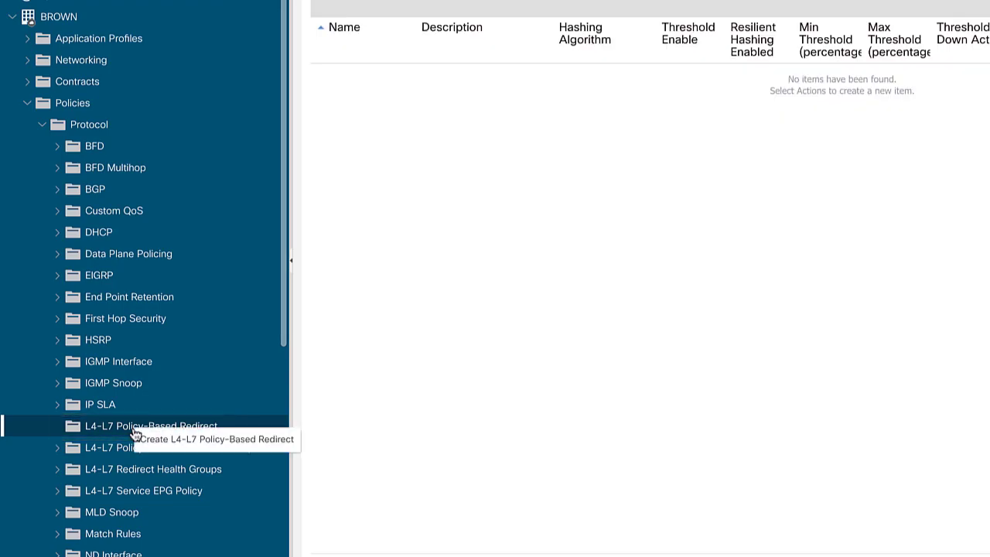
pyautogui.click(161, 443)
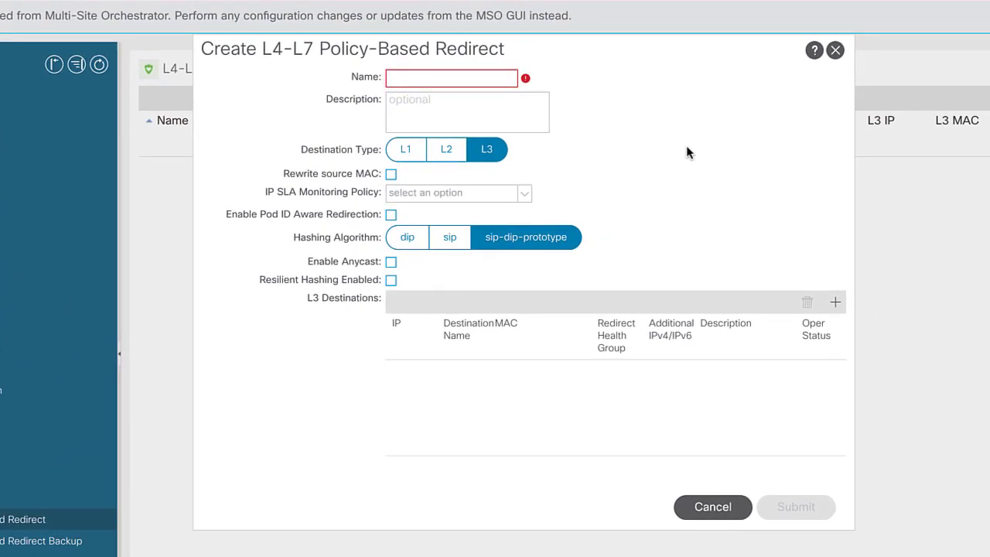
pyautogui.write('AMS')
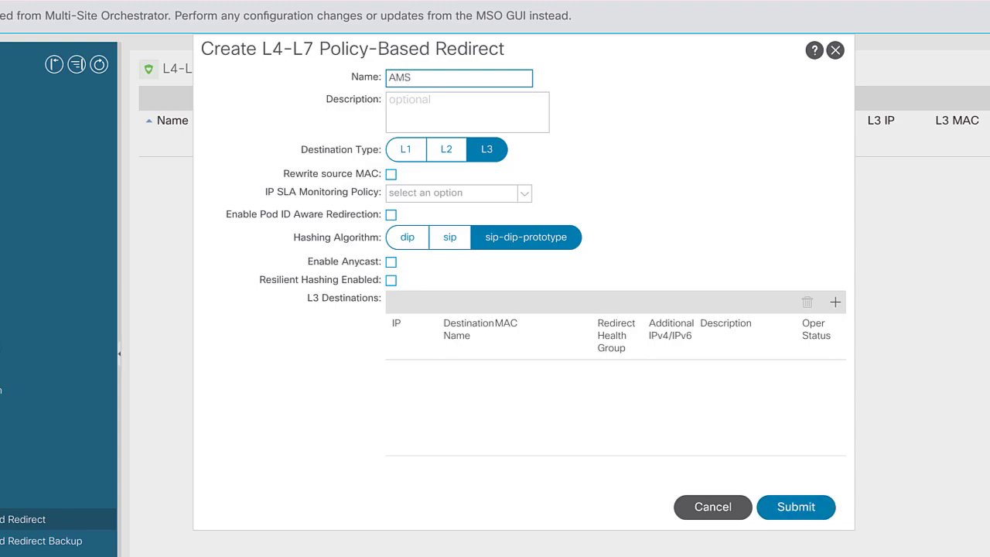
pyautogui.write('-PBR')
pyautogui.click(835, 304)
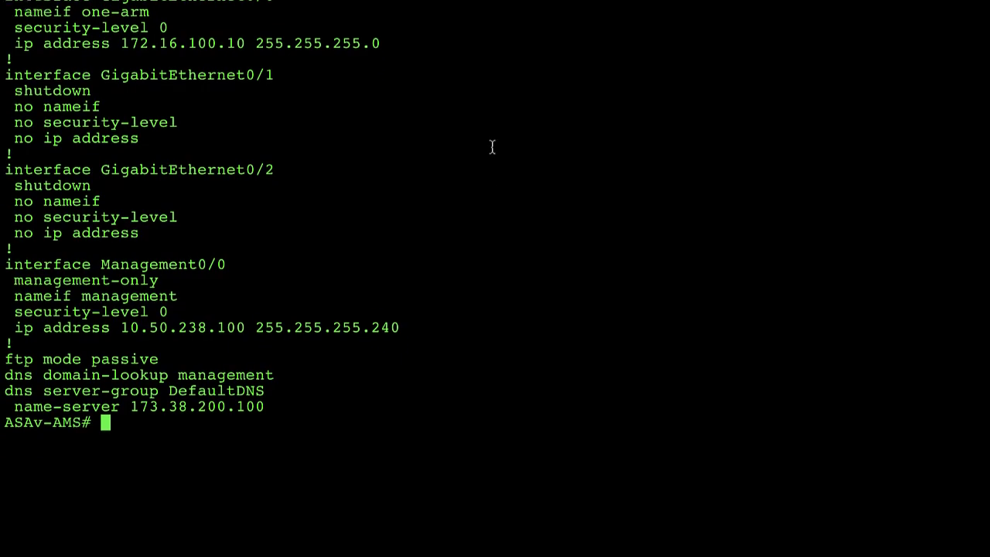
# Run 'show int g0/0' on the ASAv-AMS firewall to reveal its interface MAC address
pyautogui.write('show int g0/0')
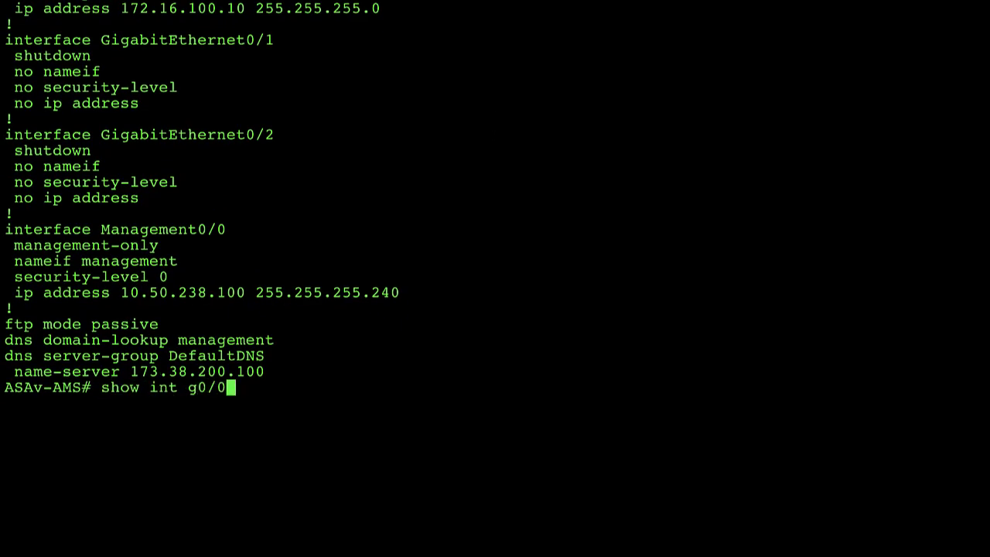
pyautogui.press('Return')
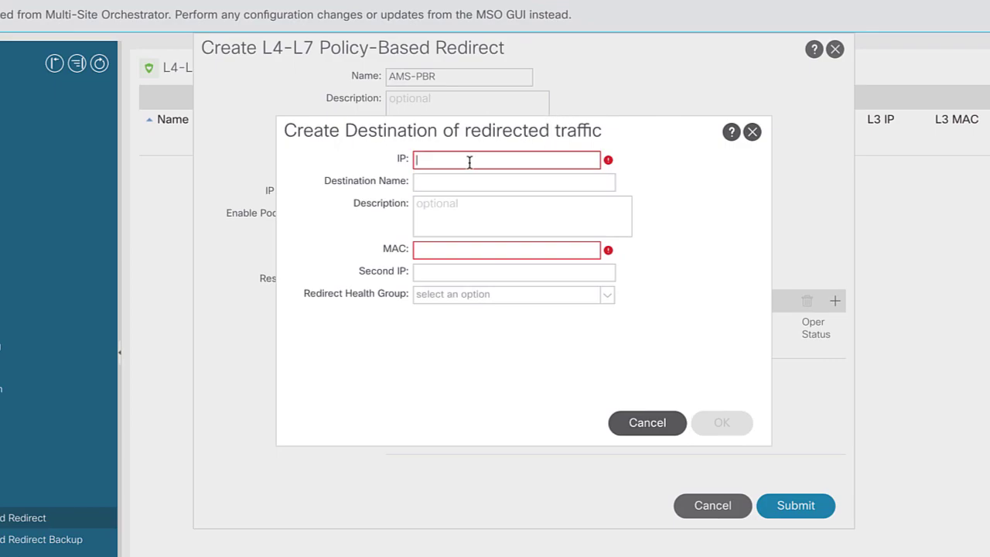
# Paste the firewall's MAC and reformat it as 00:50:56:80:f8:5f
pyautogui.click(434, 254)
pyautogui.write('0050.5680.f85f')
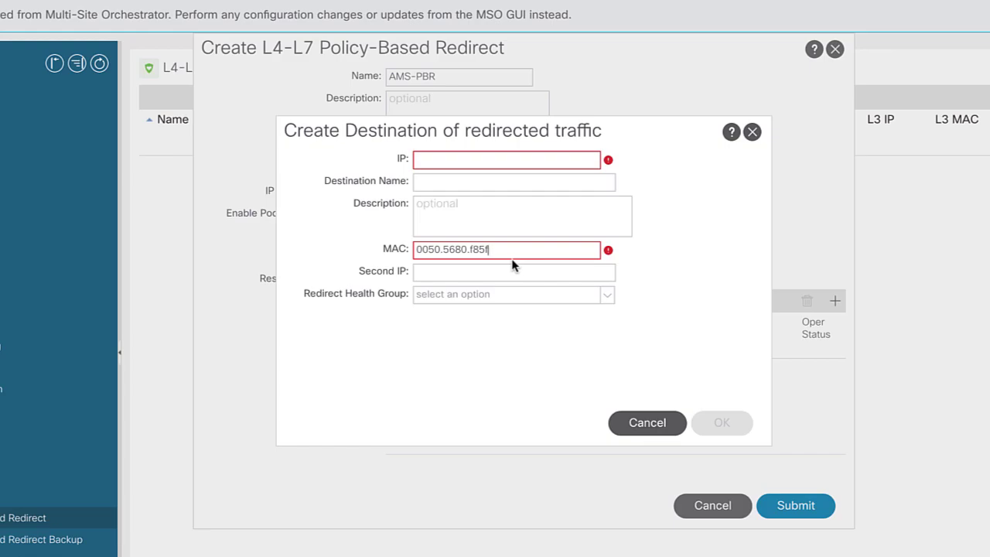
pyautogui.click(481, 249)
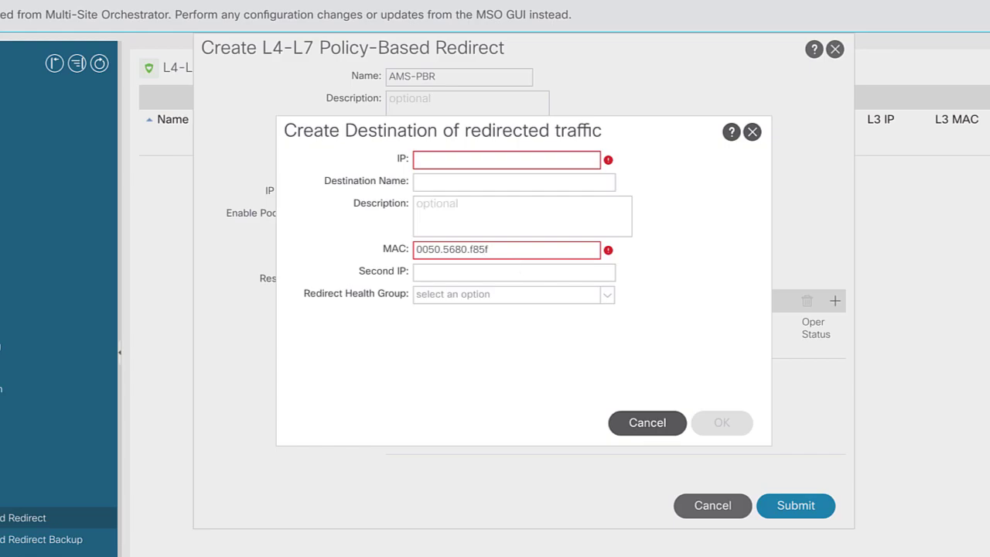
pyautogui.write(':')
pyautogui.click(468, 249)
pyautogui.press('BackSpace')
pyautogui.write(':f8:')
pyautogui.click(456, 249)
pyautogui.write(':')
pyautogui.click(442, 249)
pyautogui.press('BackSpace')
pyautogui.write(':56:80:f8:')
pyautogui.click(429, 249)
pyautogui.write(':56:80:f8:')
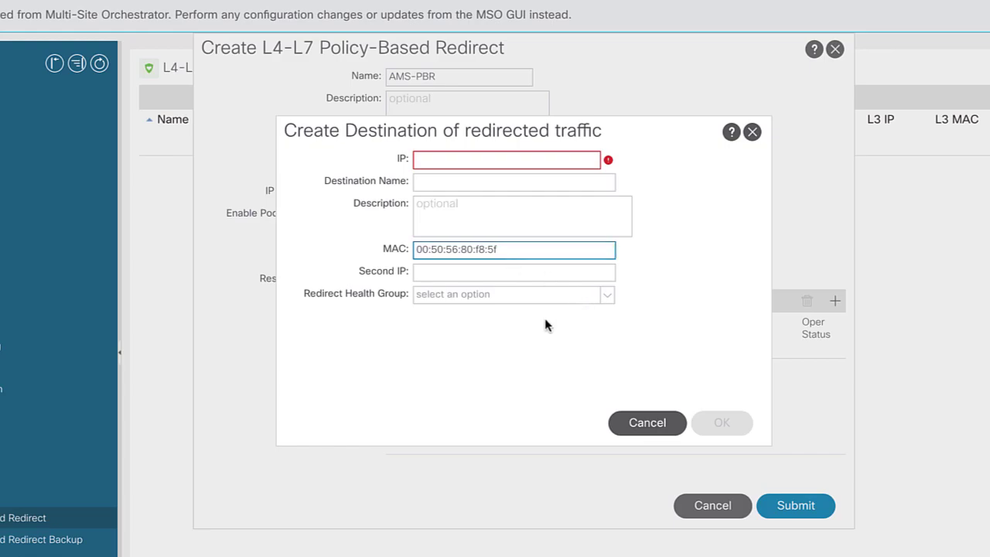
# Set destination IP 172.16.100.10, confirm the destination, and submit the AMS-PBR policy
pyautogui.click(471, 161)
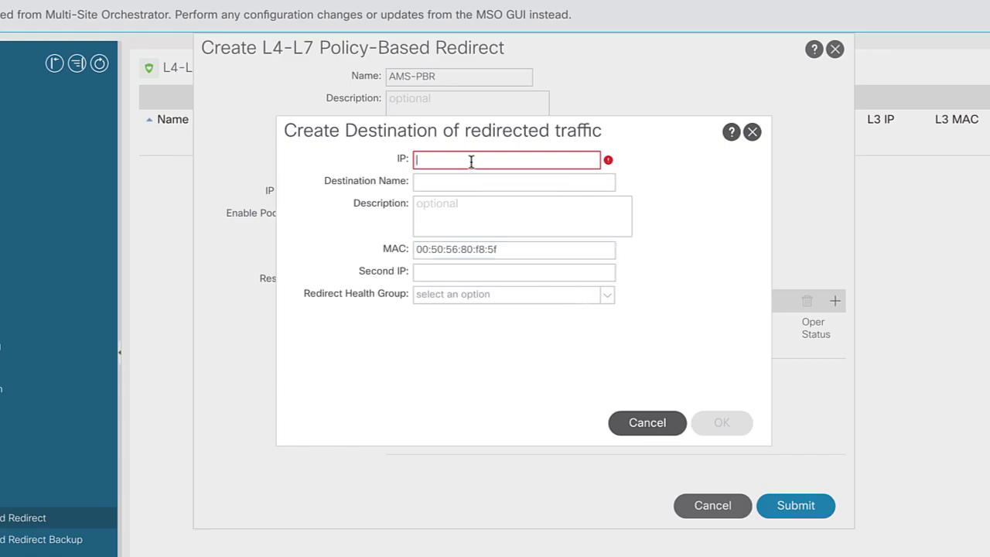
pyautogui.write('172.16.100.10')
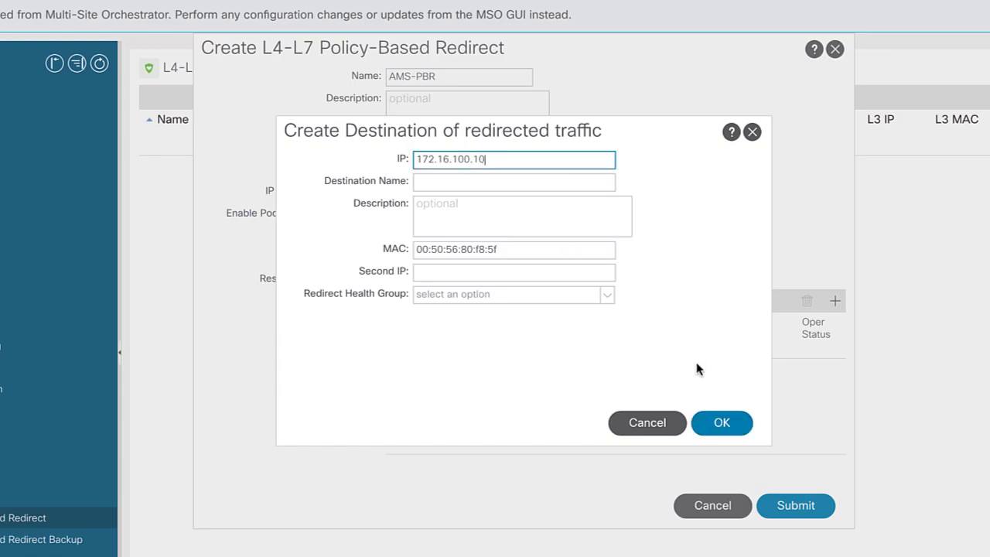
pyautogui.click(722, 423)
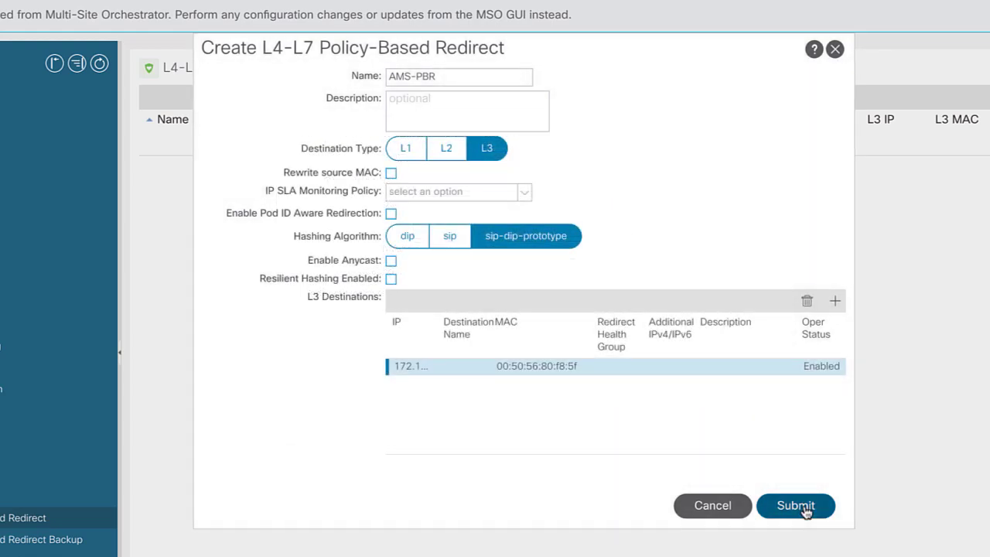
pyautogui.click(805, 507)
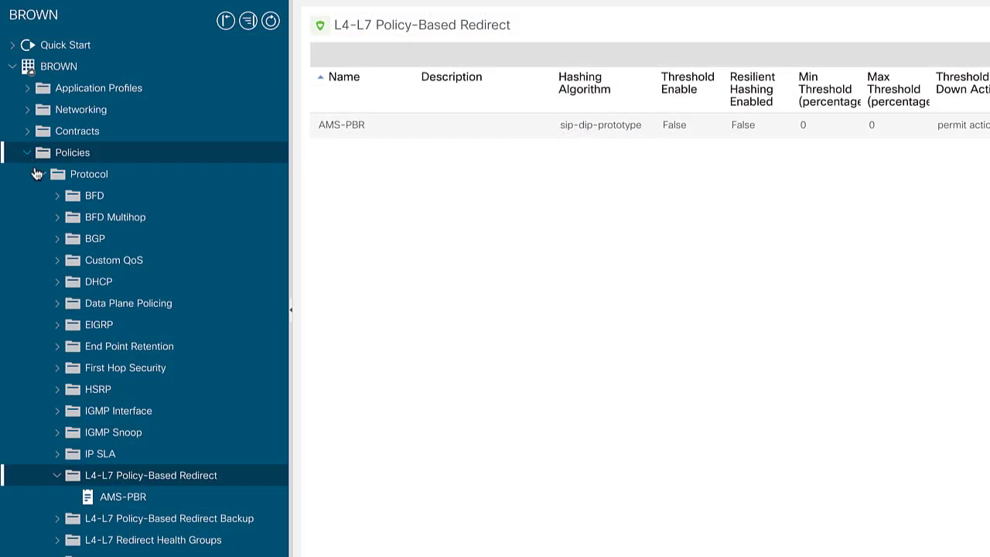
# Go to Services > L4-L7 > Devices and start creating a new L4-L7 device
pyautogui.click(28, 154)
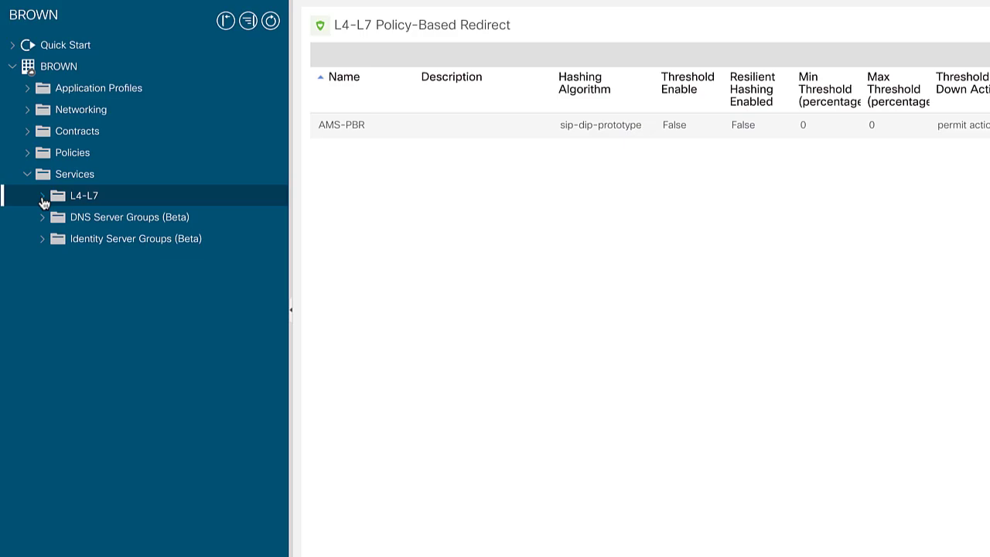
pyautogui.click(43, 196)
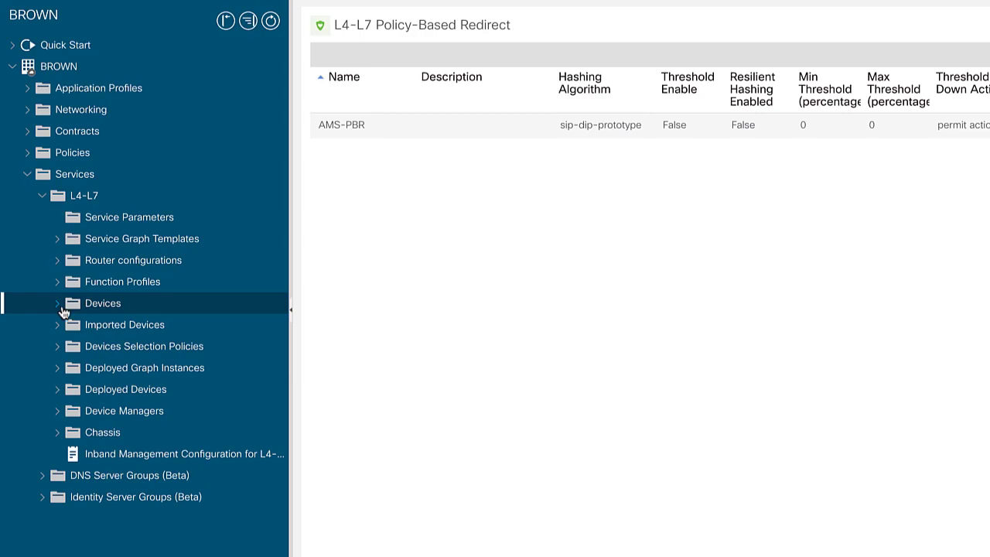
pyautogui.click(97, 311)
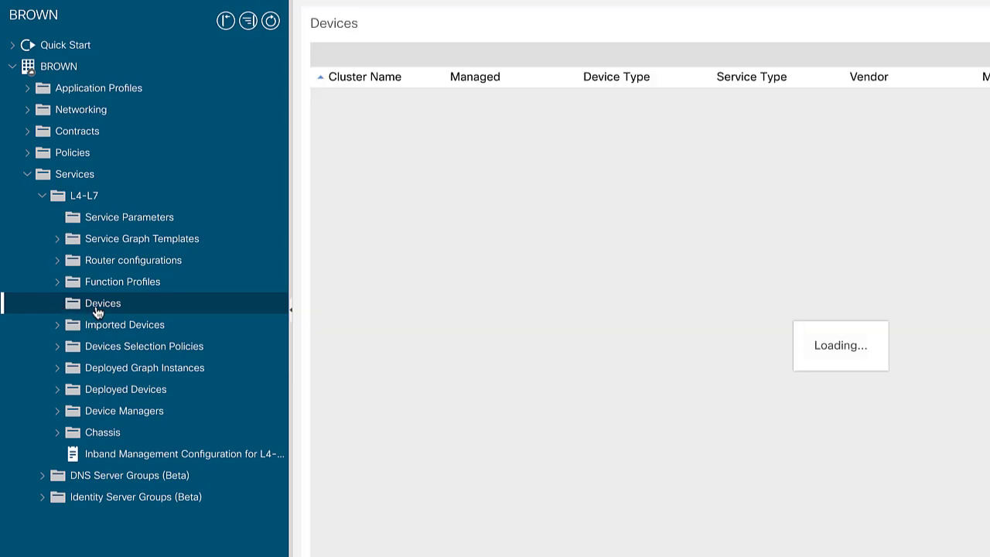
pyautogui.rightClick(98, 311)
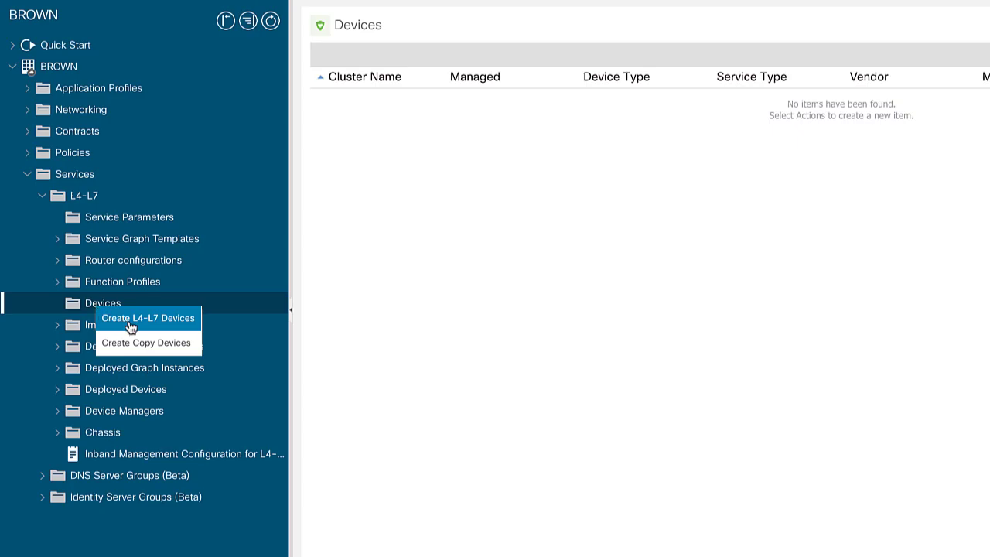
pyautogui.click(131, 327)
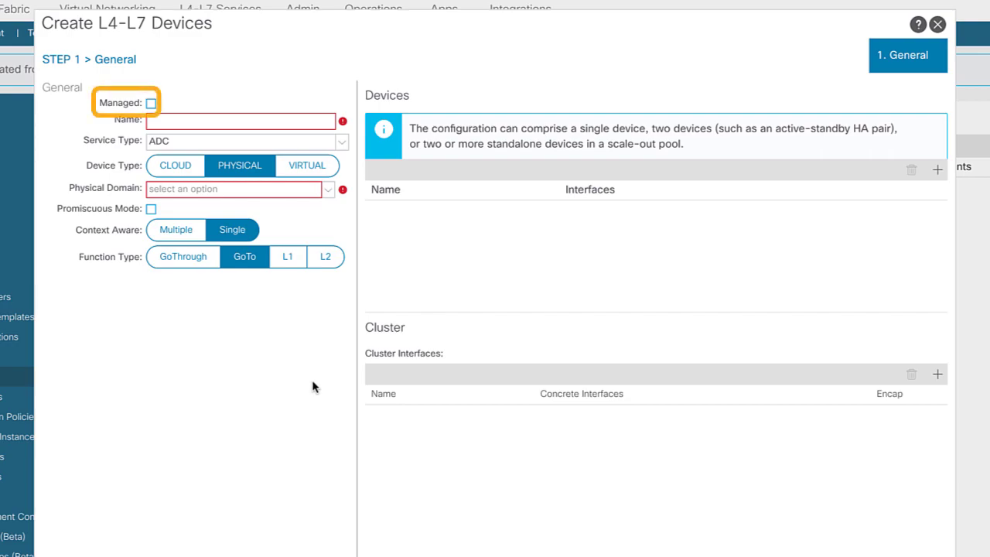
# Define device ASAv-AMS as a virtual Firewall in VMM domain VC_DVS, then add a concrete device
pyautogui.click(186, 120)
pyautogui.write('ASAv')
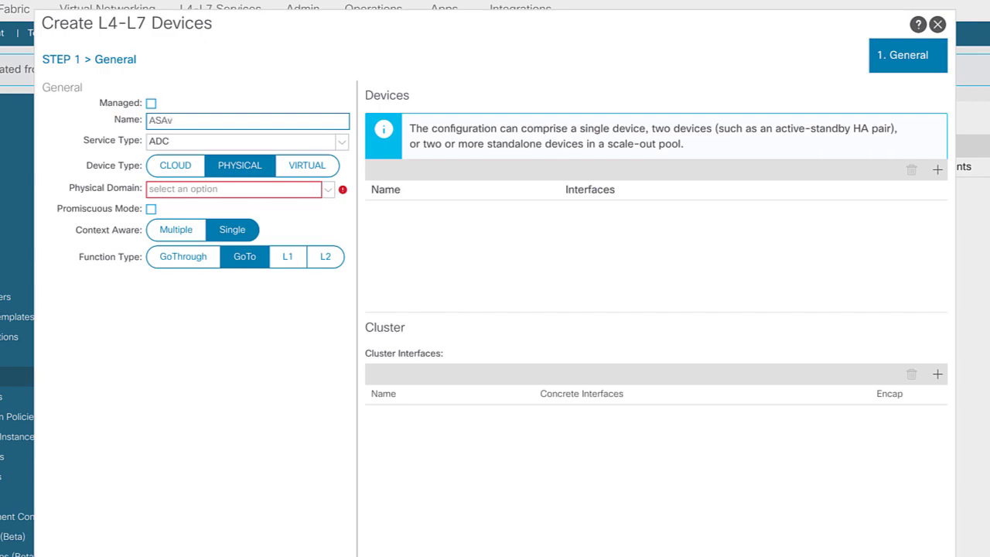
pyautogui.write('-AMS')
pyautogui.click(287, 147)
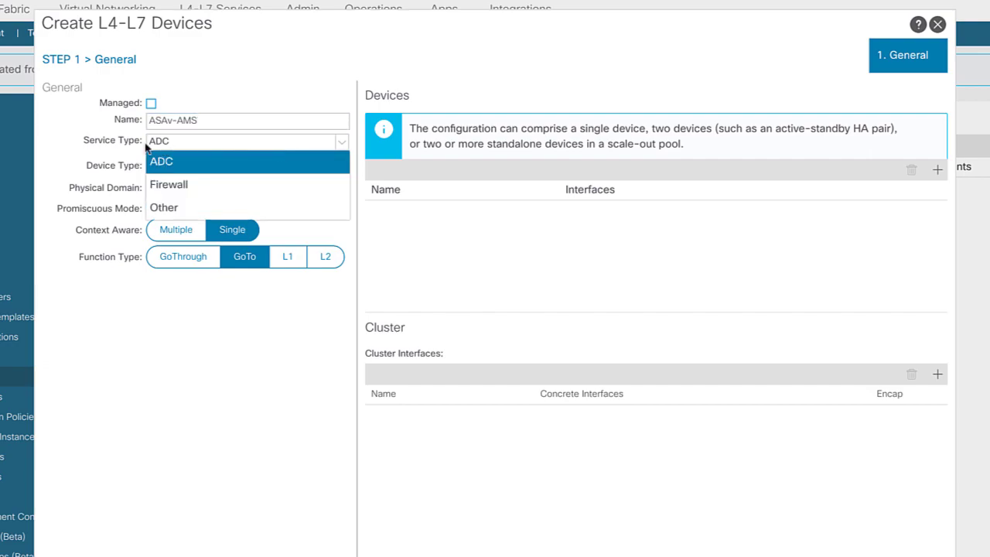
pyautogui.click(173, 191)
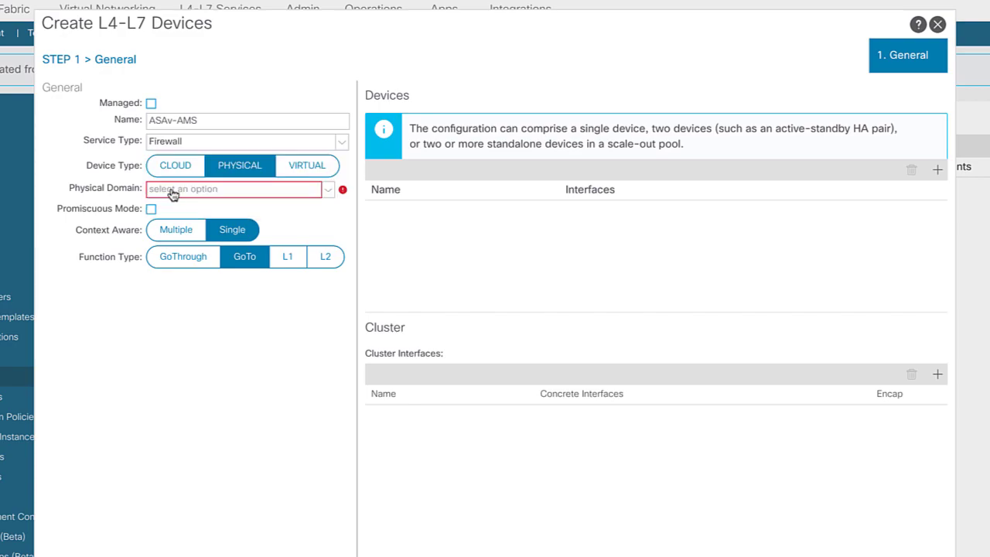
pyautogui.click(310, 171)
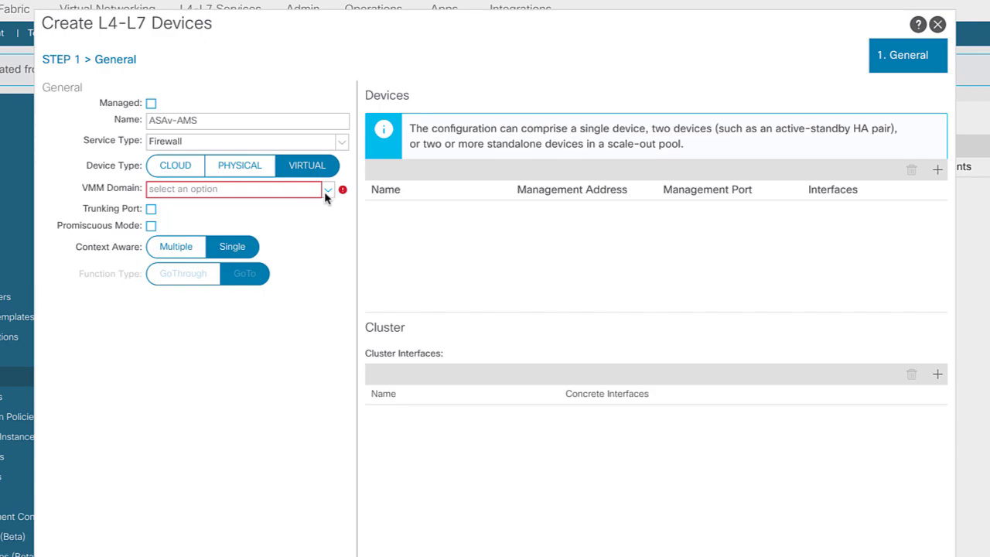
pyautogui.click(327, 192)
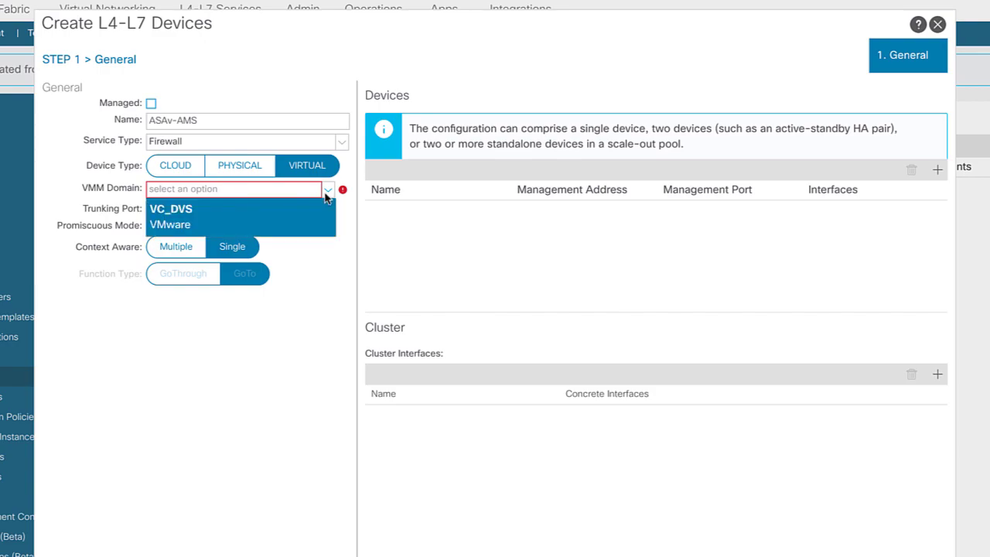
pyautogui.click(282, 220)
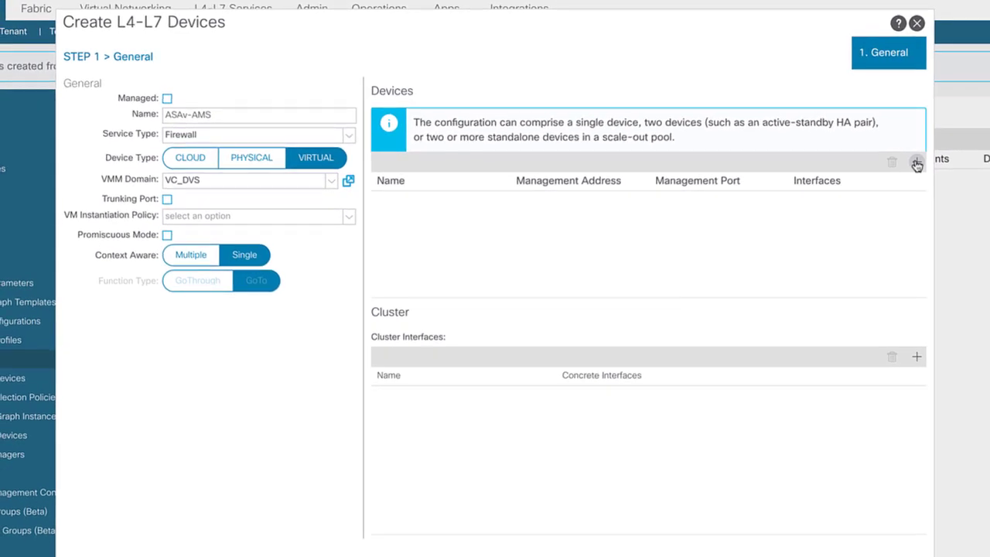
pyautogui.click(917, 164)
# Name the concrete device ASAv-AMS, bind it to VM VC6/ASAv-AMS, and continue to Interfaces
pyautogui.click(368, 115)
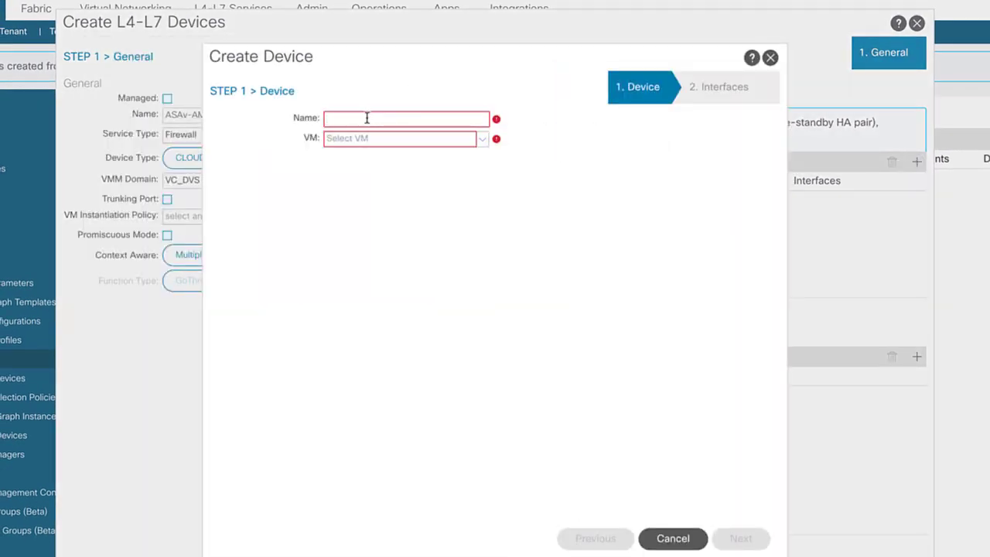
pyautogui.write('ASAv-AMS')
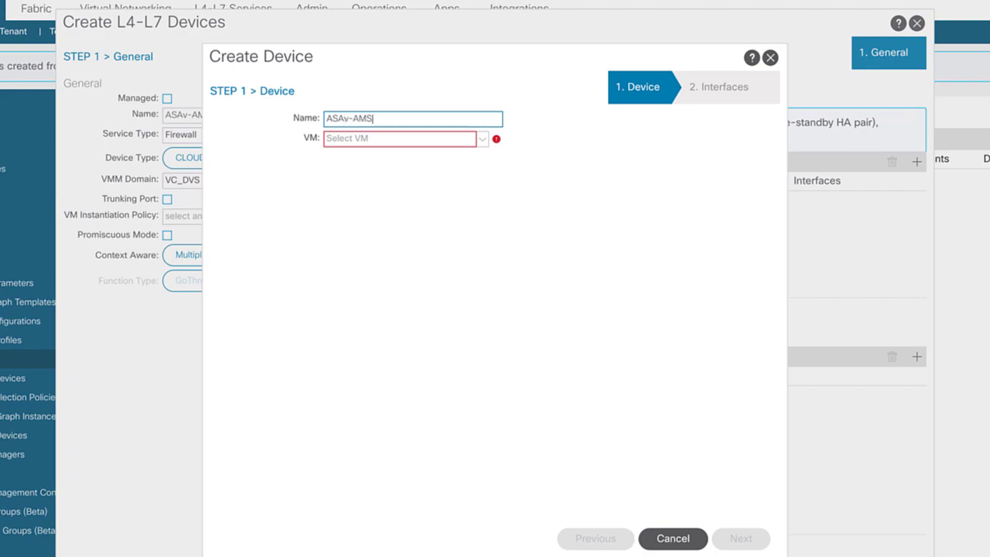
pyautogui.click(485, 140)
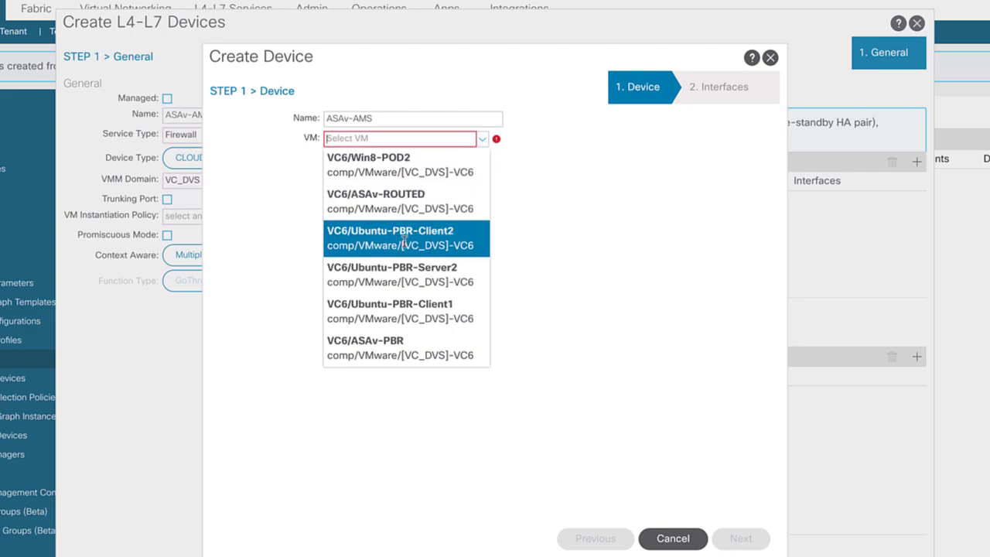
pyautogui.scroll(-5, 418, 273)
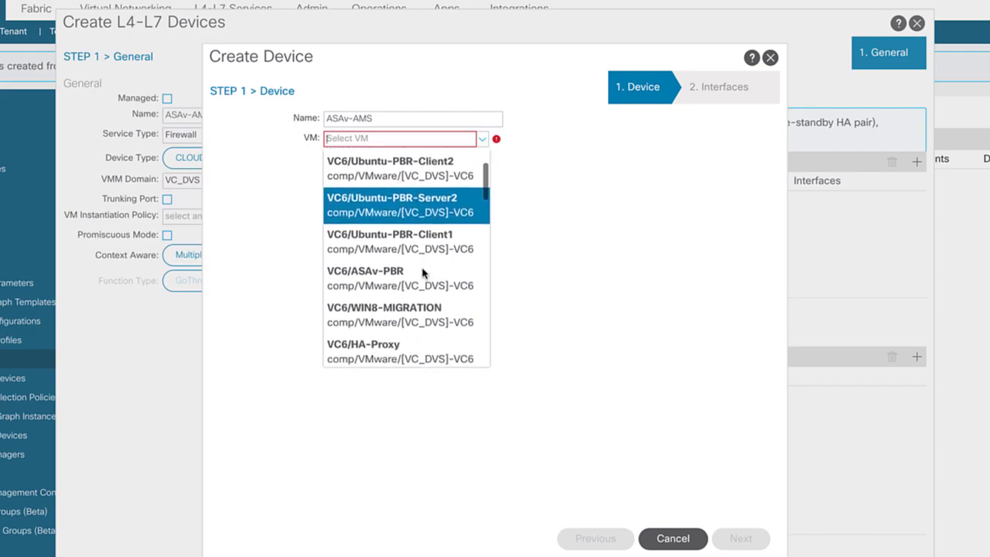
pyautogui.scroll(-6, 422, 271)
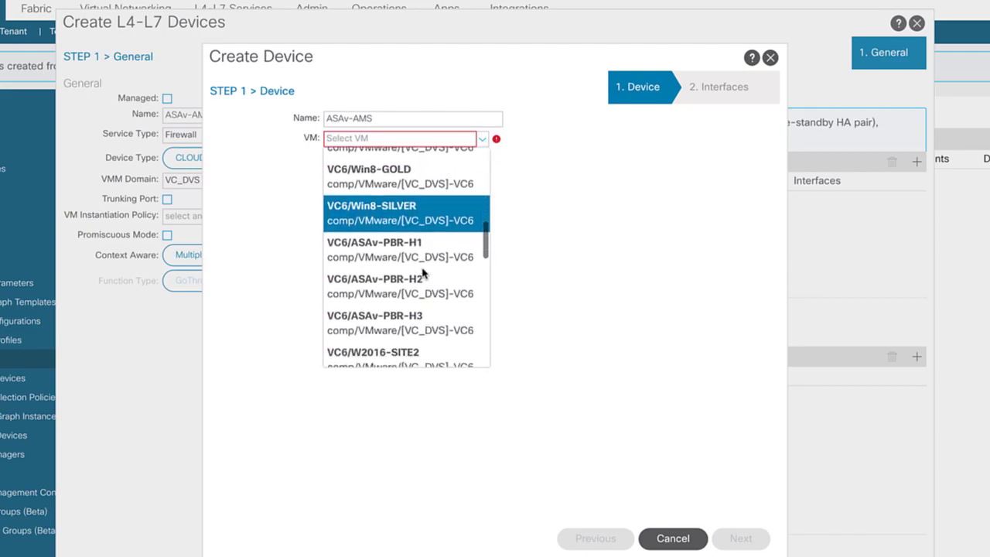
pyautogui.scroll(-2, 423, 271)
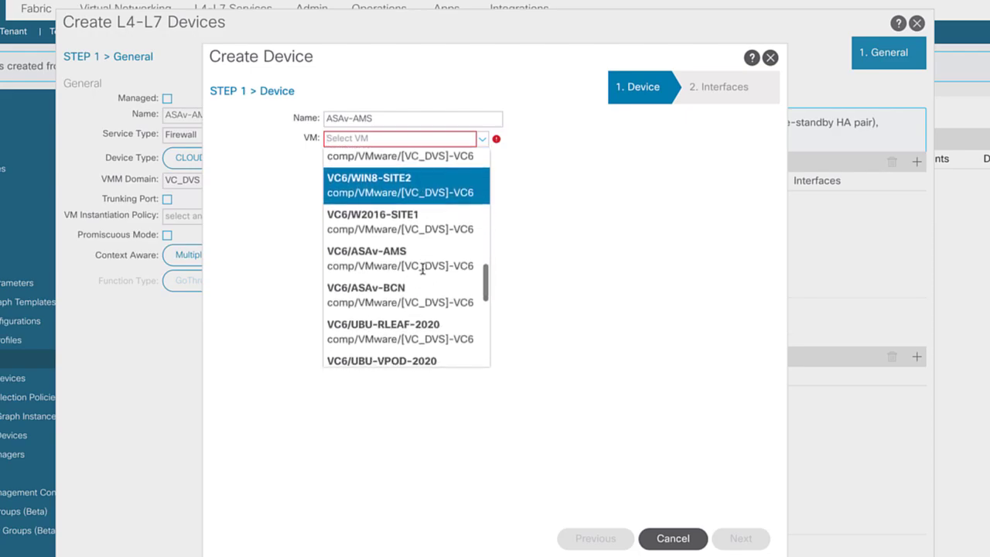
pyautogui.click(383, 267)
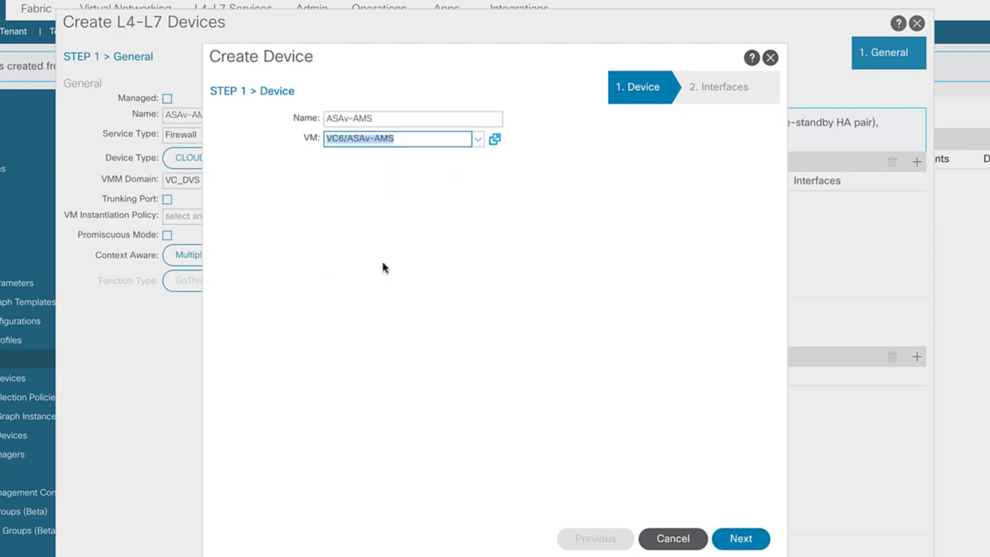
pyautogui.click(741, 541)
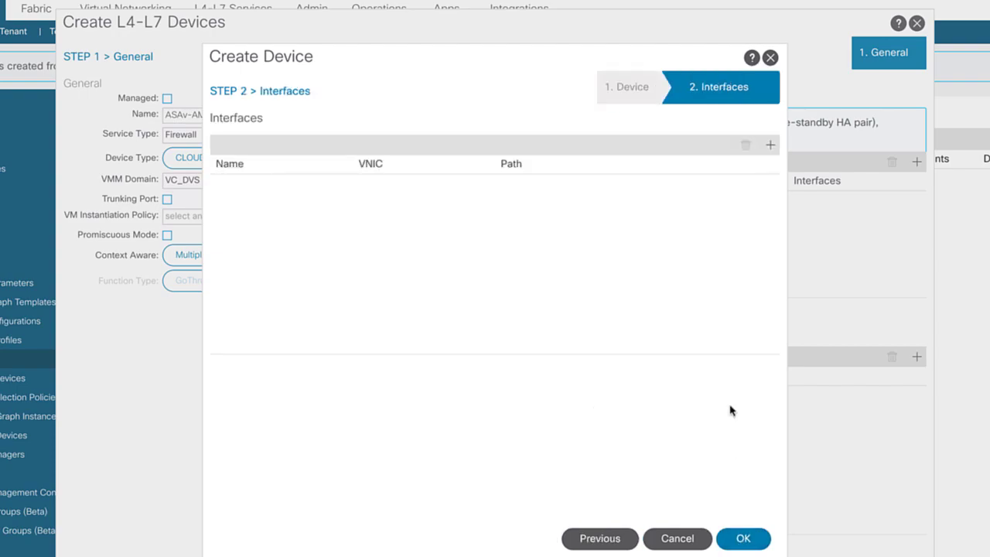
# Add interface one-arm on Network adapter 2 and finish the concrete device
pyautogui.click(771, 147)
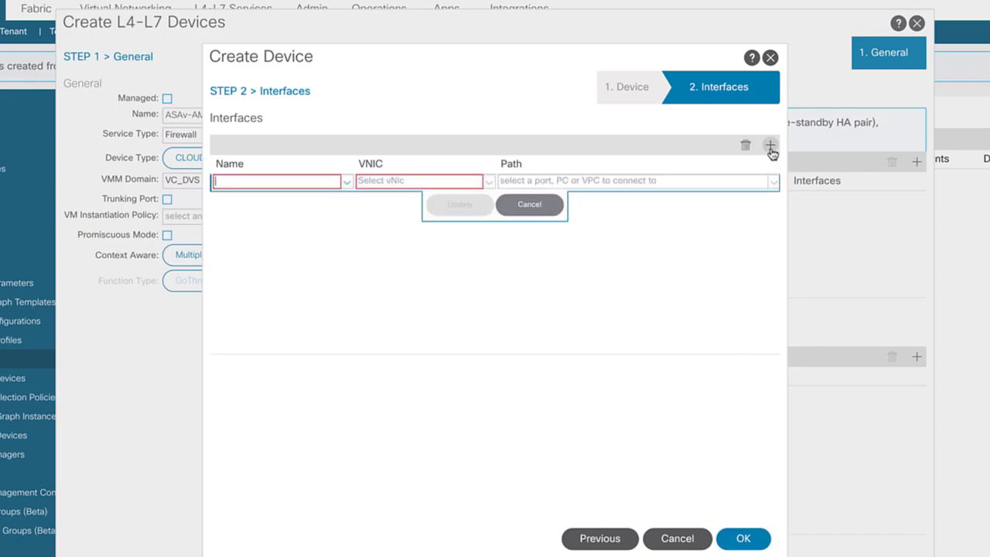
pyautogui.click(300, 182)
pyautogui.write('one-arm')
pyautogui.click(488, 184)
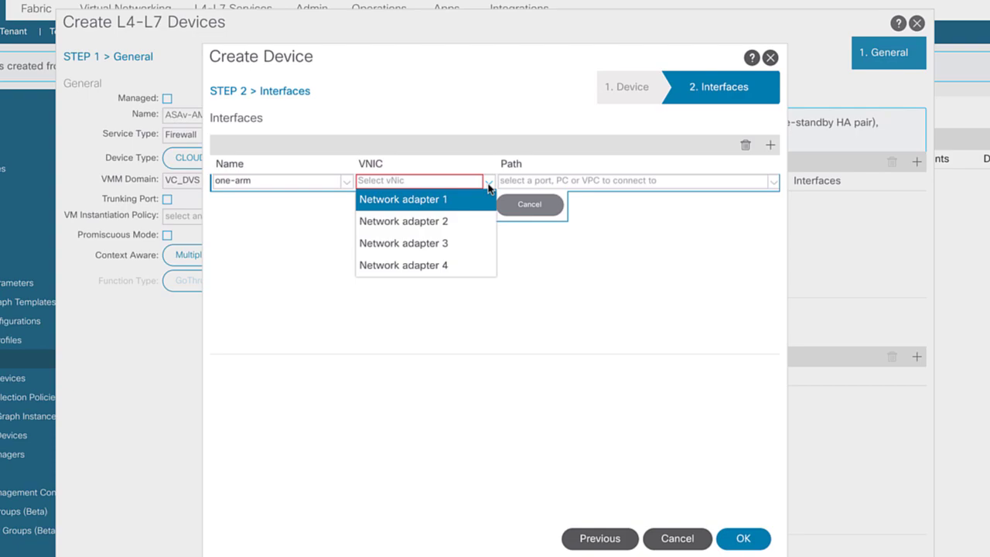
pyautogui.click(438, 222)
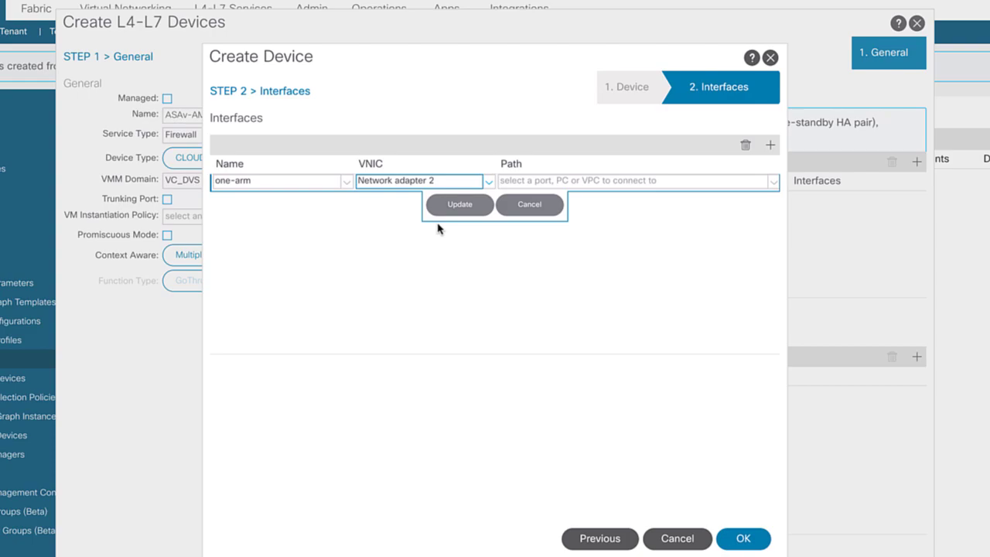
pyautogui.click(458, 206)
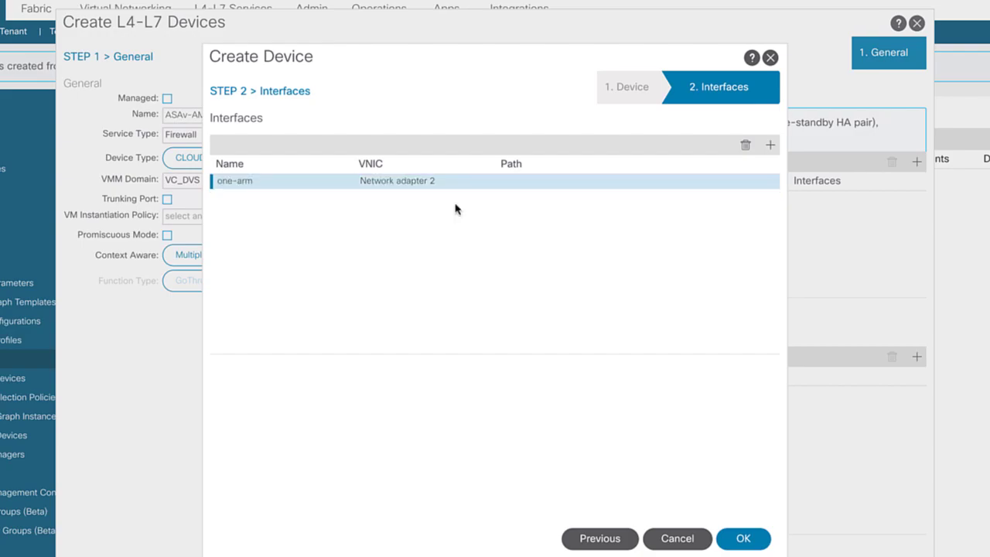
pyautogui.click(745, 537)
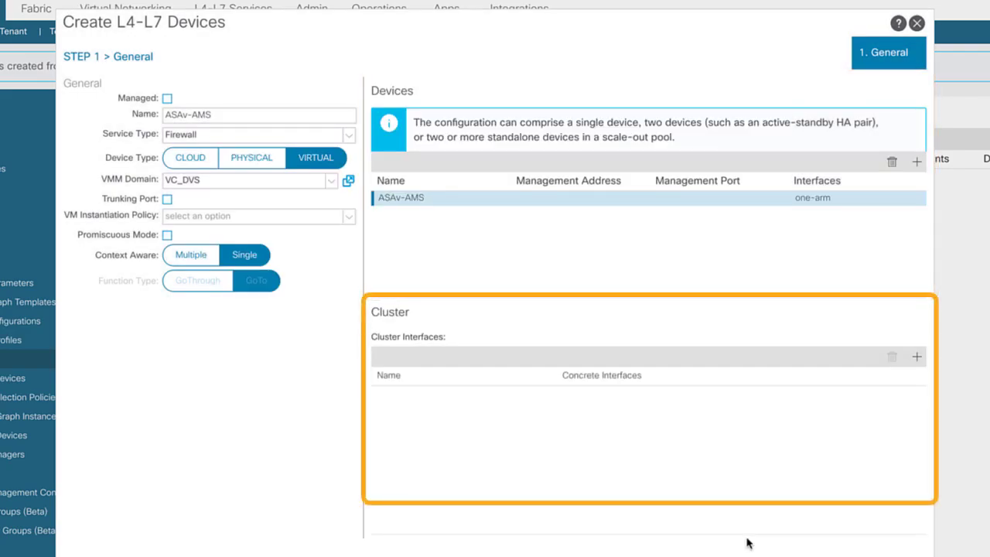
# Add cluster interface one-arm mapped to ASAv-AMS/one-arm and finish the ASAv-AMS device
pyautogui.click(916, 358)
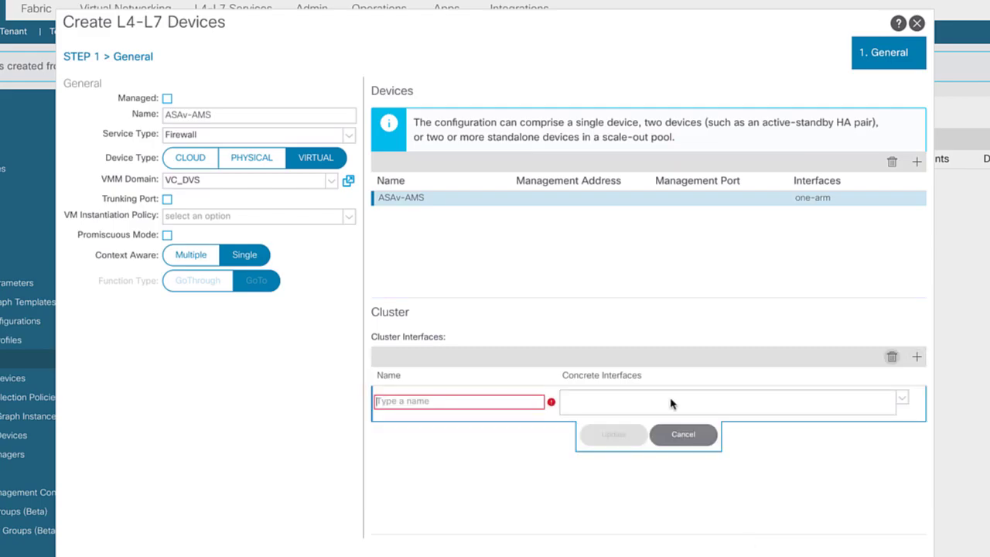
pyautogui.click(513, 403)
pyautogui.write('one-')
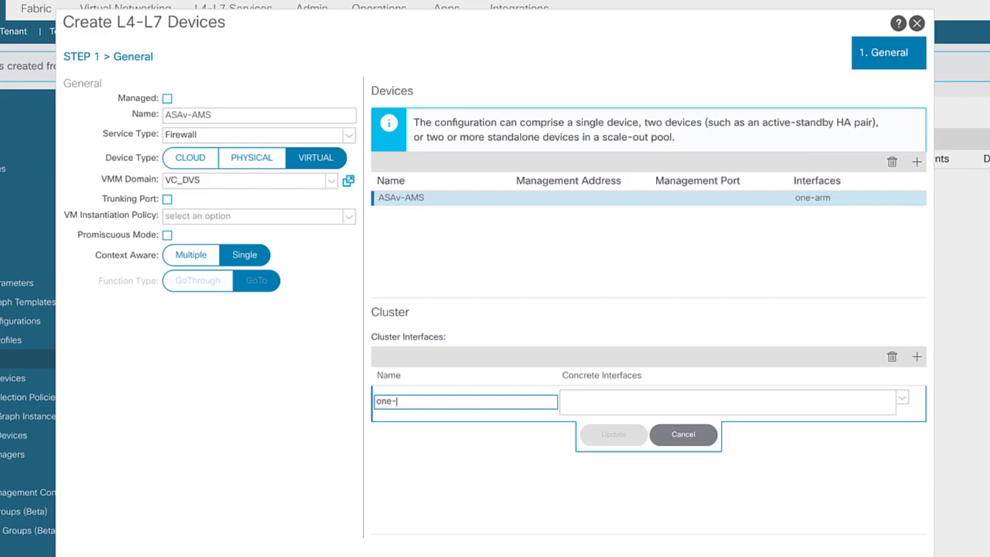
pyautogui.write('arm')
pyautogui.click(518, 503)
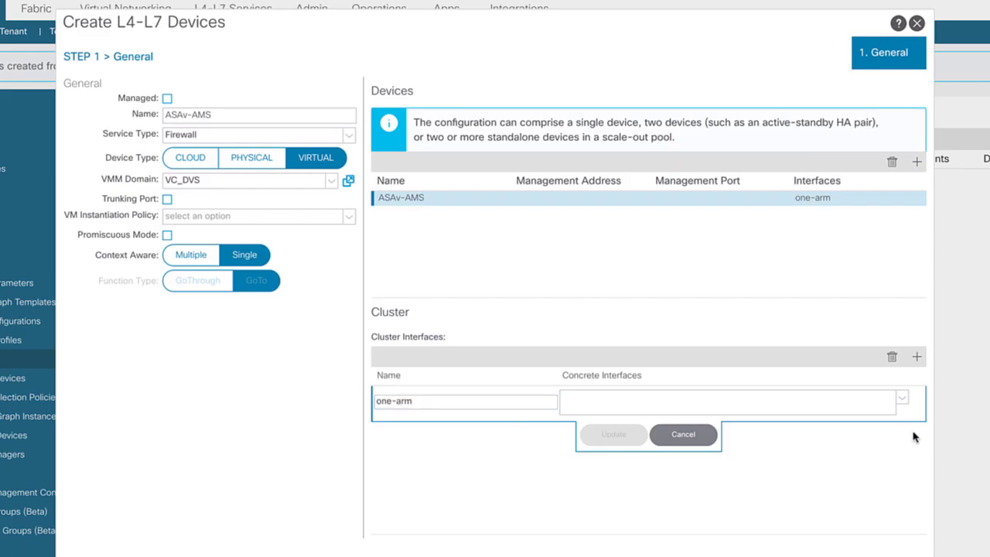
pyautogui.click(902, 399)
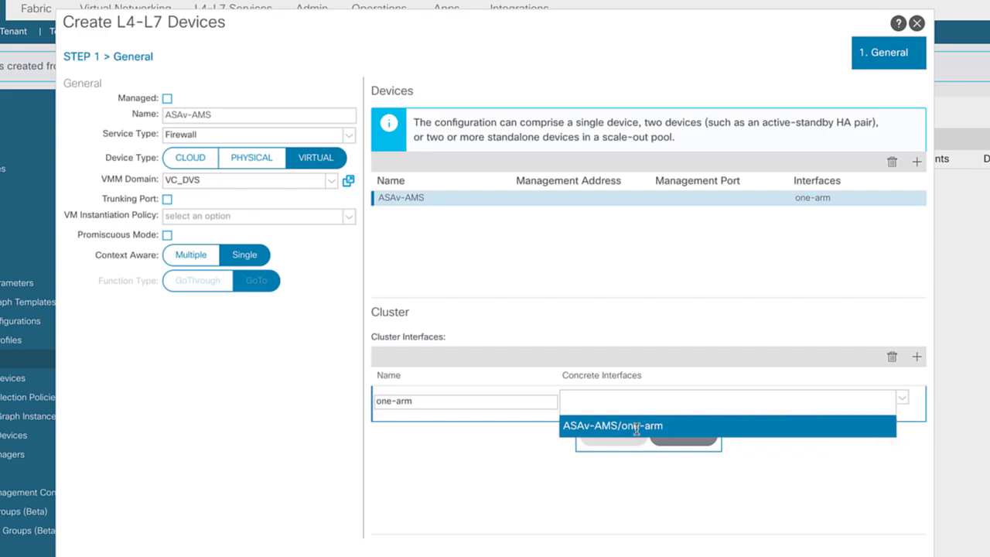
pyautogui.click(636, 430)
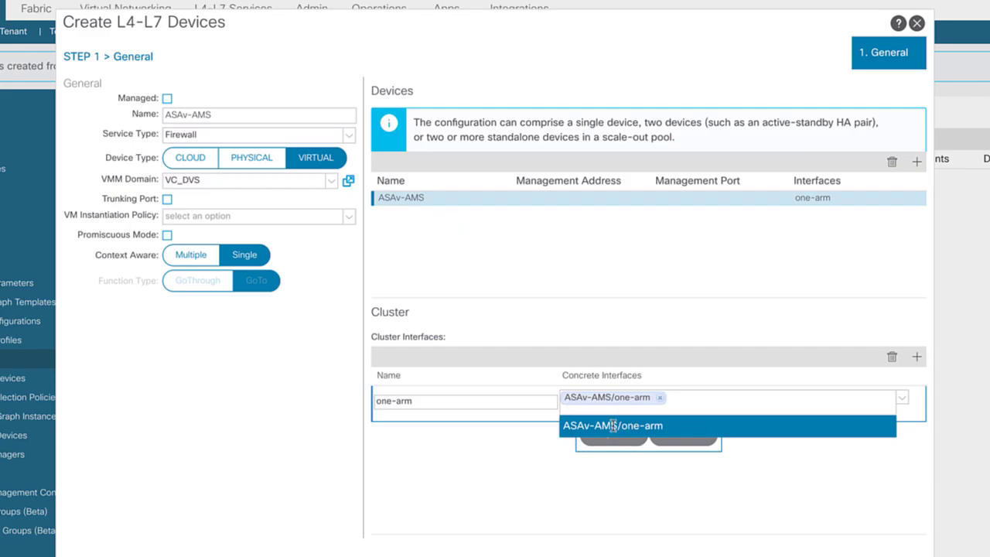
pyautogui.click(619, 438)
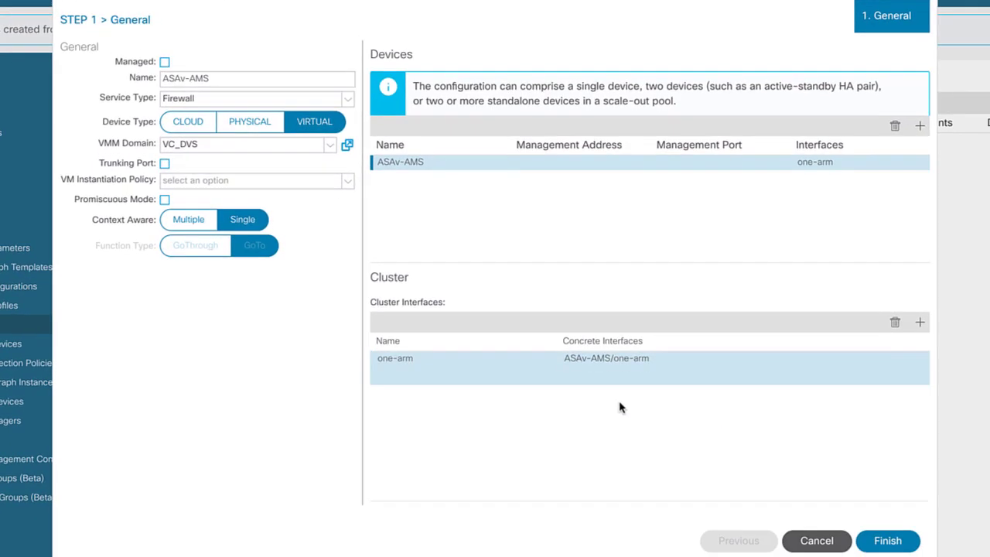
pyautogui.click(889, 536)
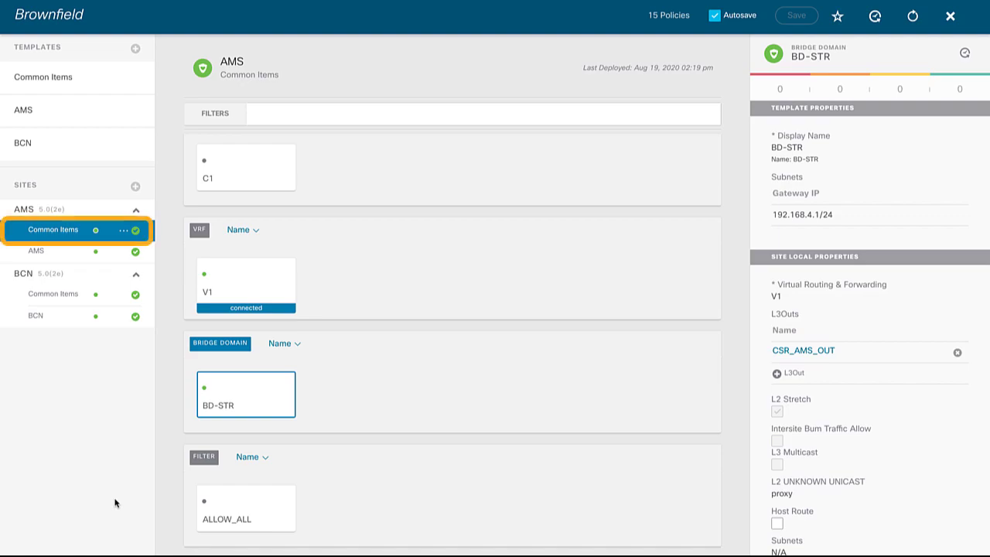
# Check BD-STR's properties at the BCN site, then switch to the template-level Common Items
pyautogui.click(43, 294)
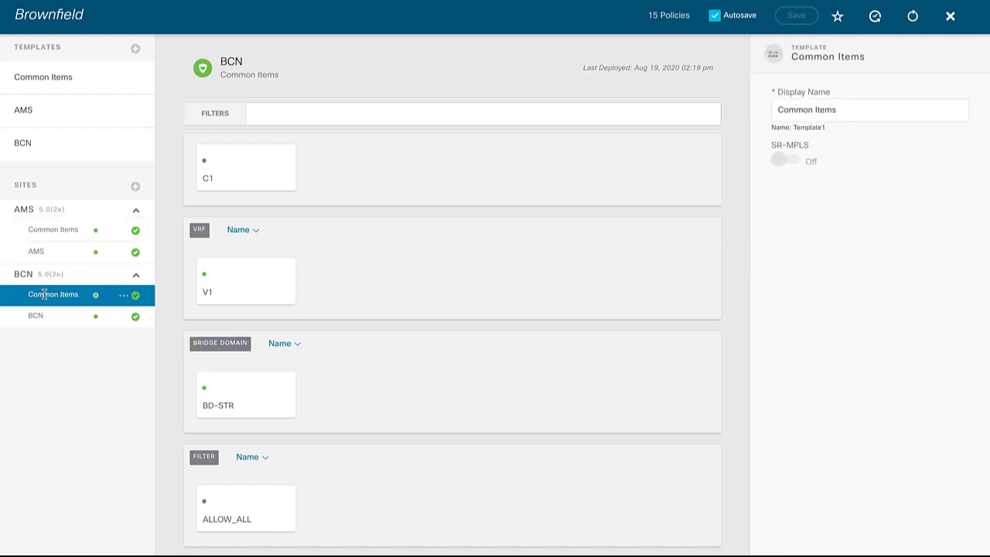
pyautogui.click(264, 401)
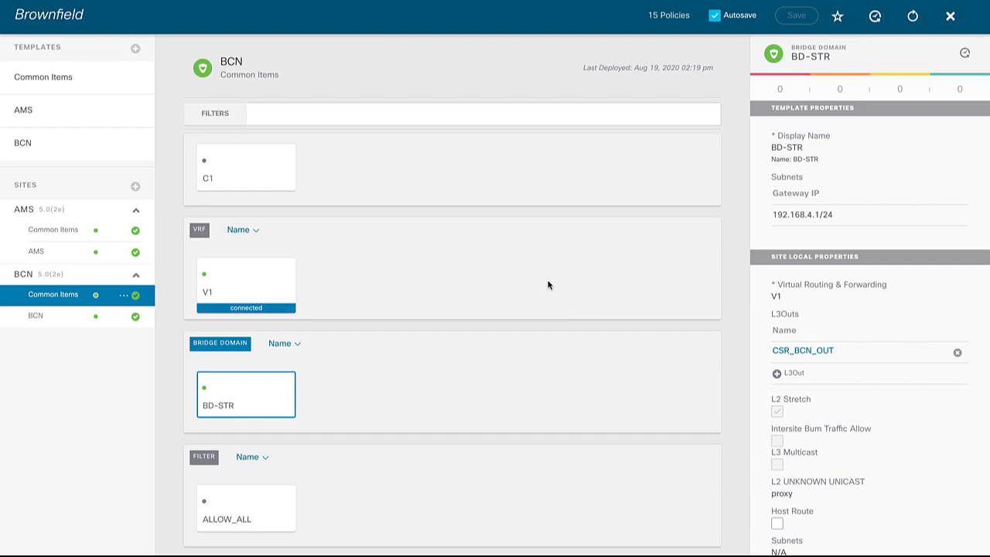
pyautogui.click(93, 86)
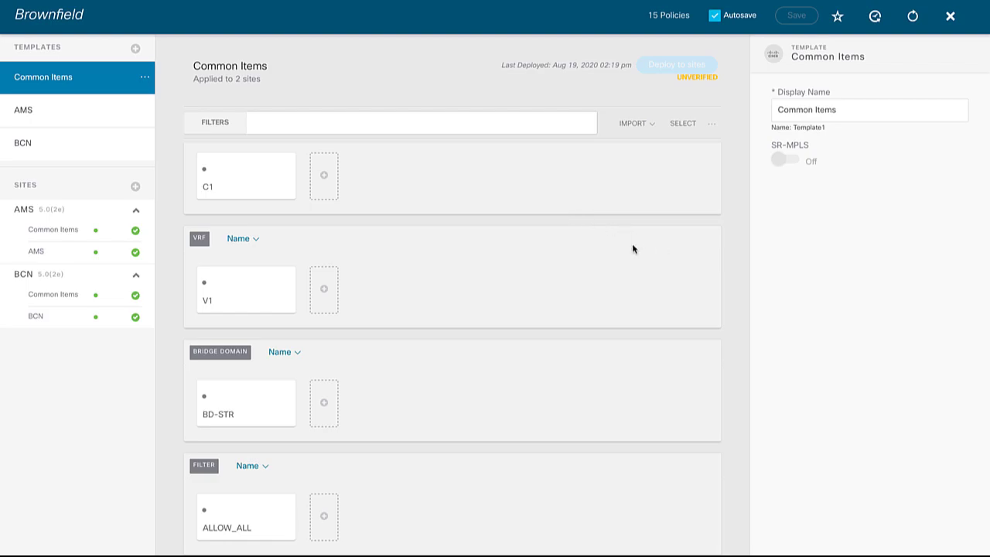
# Add bridge domain SERVICES in VRF V1 with intersite BUM traffic disabled
pyautogui.scroll(2, 510, 231)
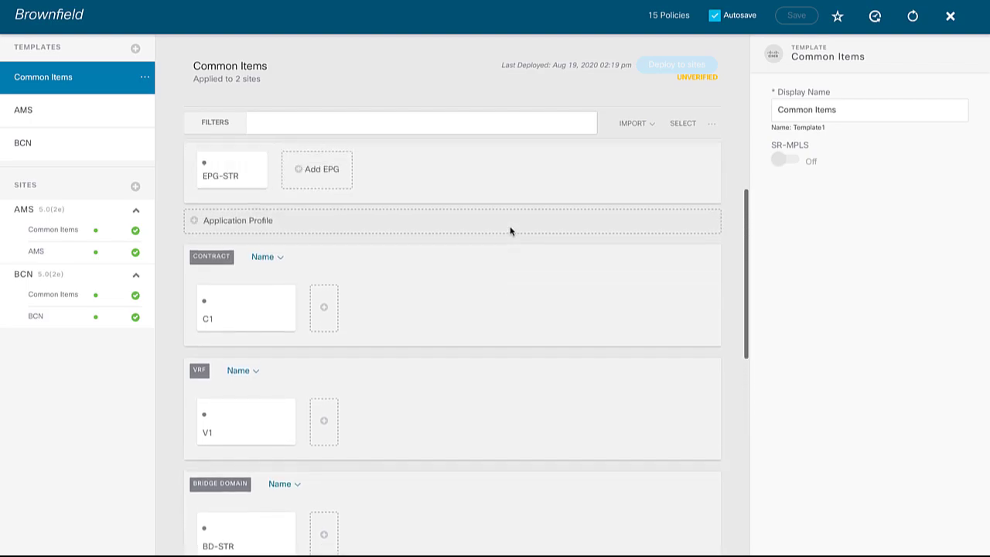
pyautogui.scroll(-2, 510, 230)
pyautogui.scroll(-1, 510, 231)
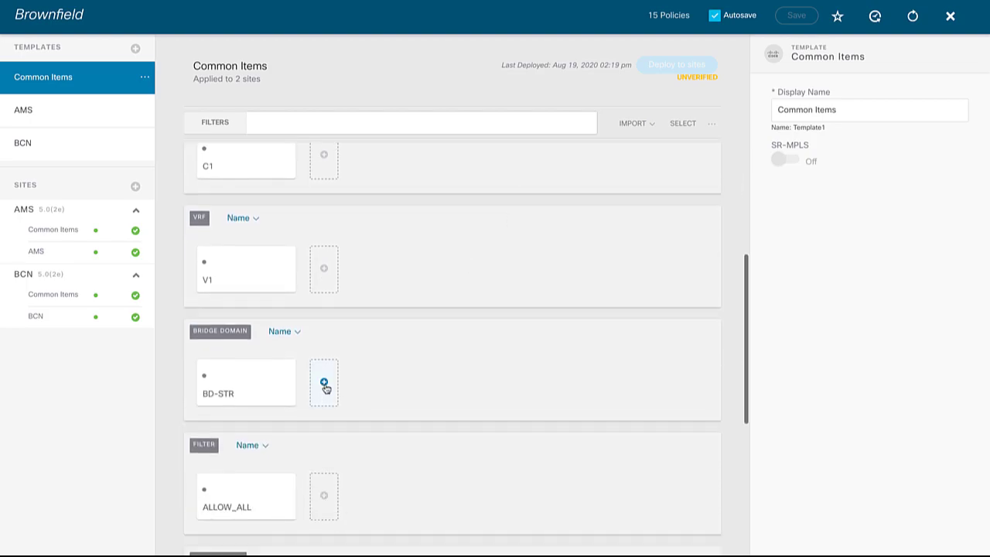
pyautogui.click(325, 382)
pyautogui.click(840, 161)
pyautogui.hotkey('ctrl', 'a')
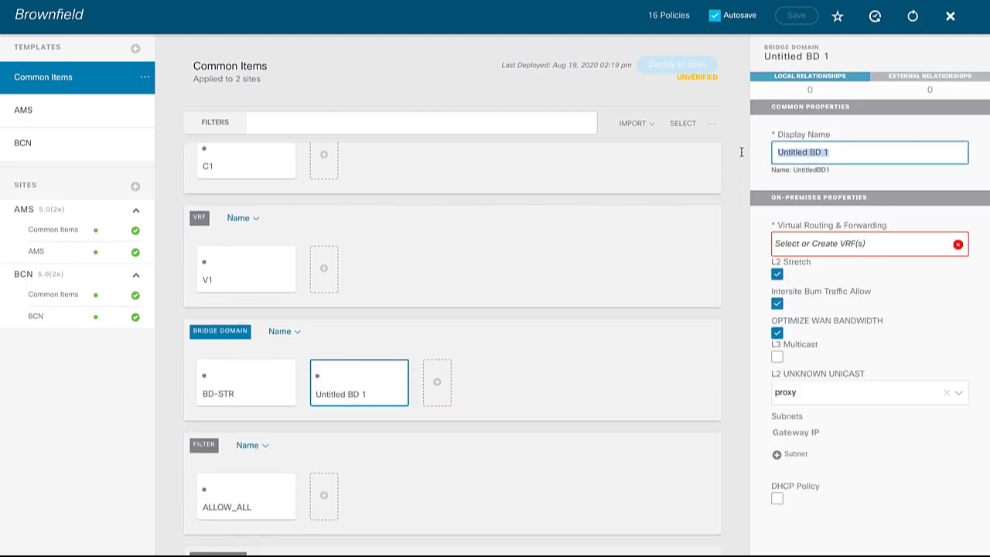
pyautogui.write('SERVICES')
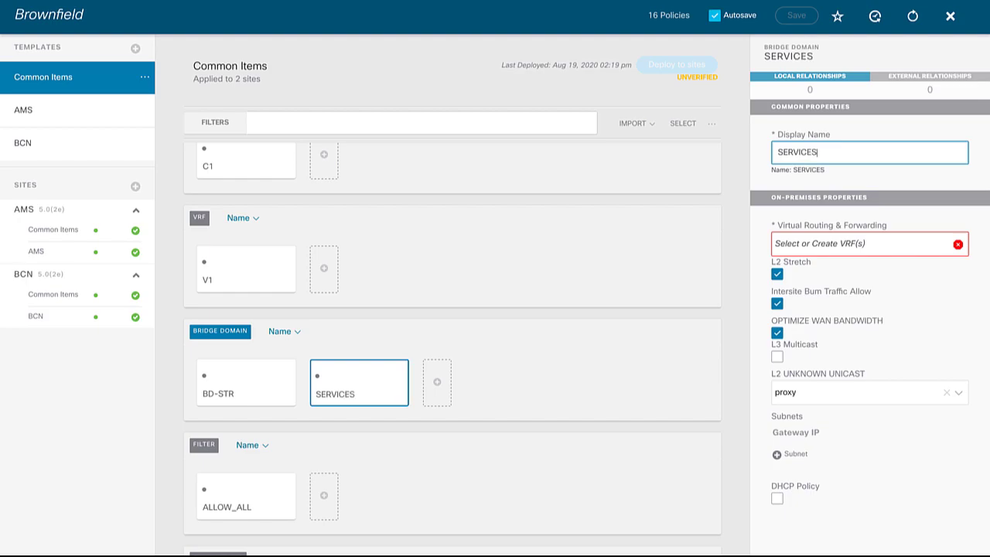
pyautogui.click(803, 244)
pyautogui.click(797, 274)
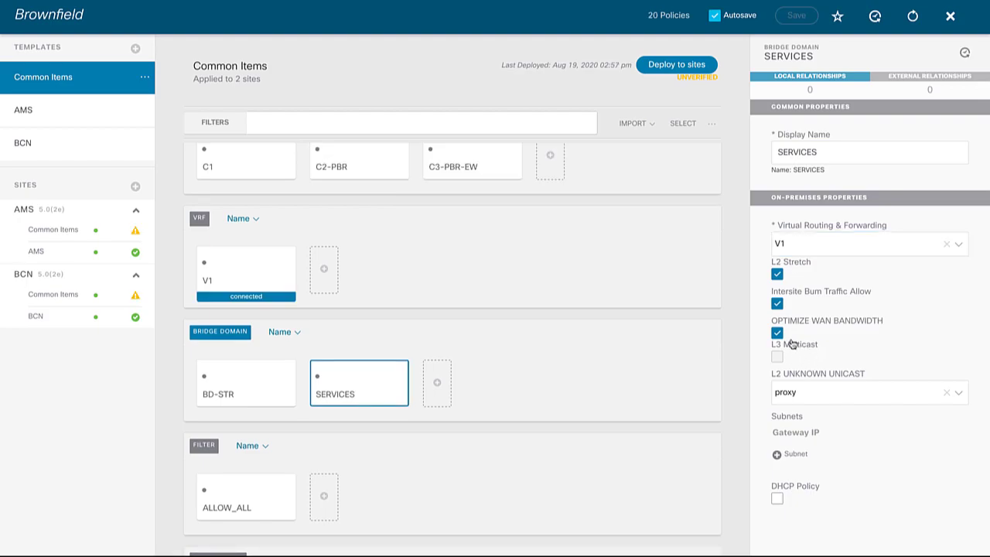
pyautogui.click(778, 304)
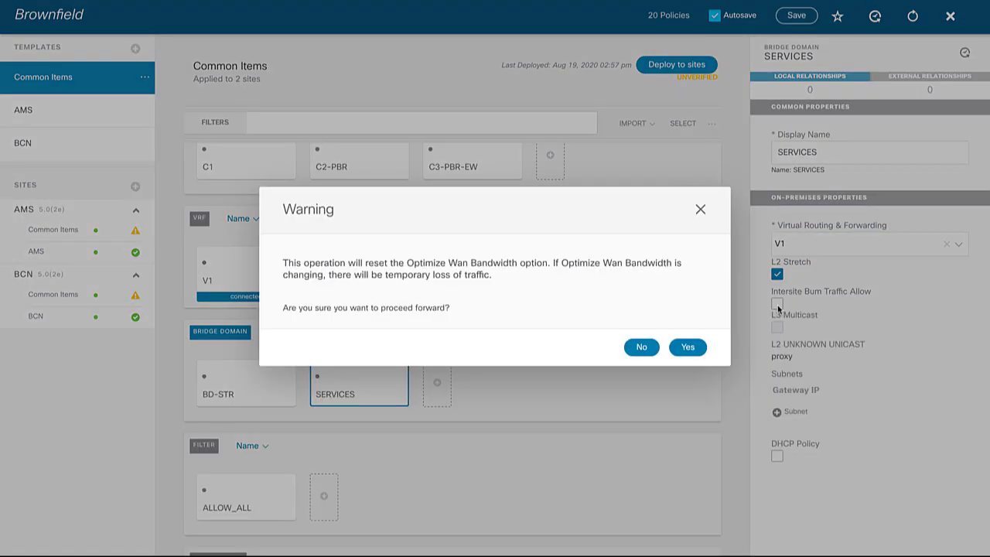
pyautogui.click(690, 349)
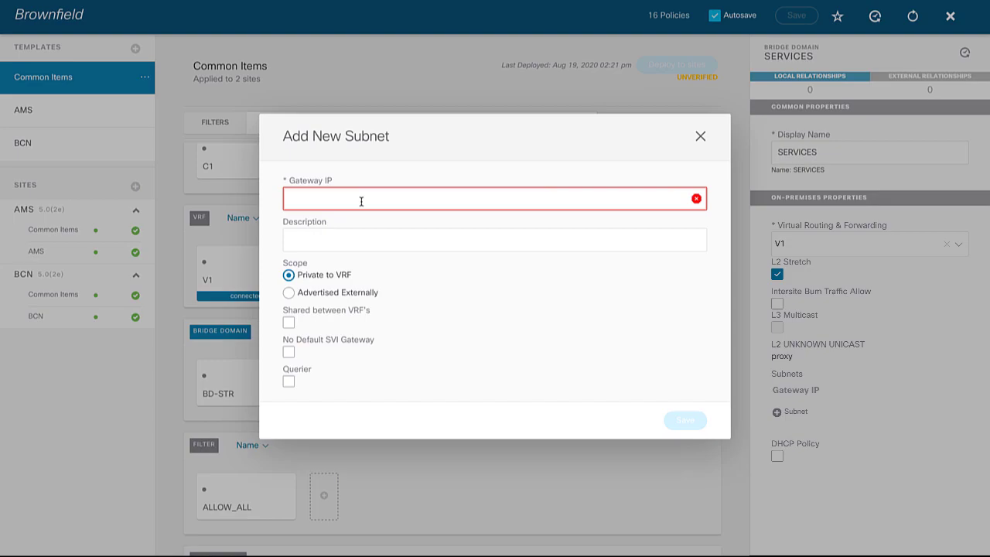
# Add subnet 172.16.100.1/24 and deploy the template to both sites
pyautogui.write('172.16.100.1/24')
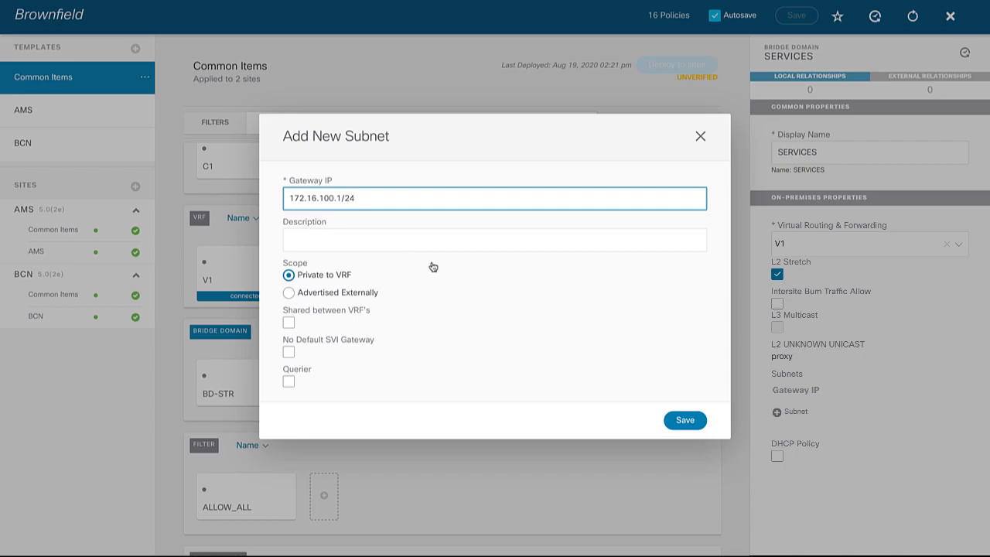
pyautogui.click(680, 420)
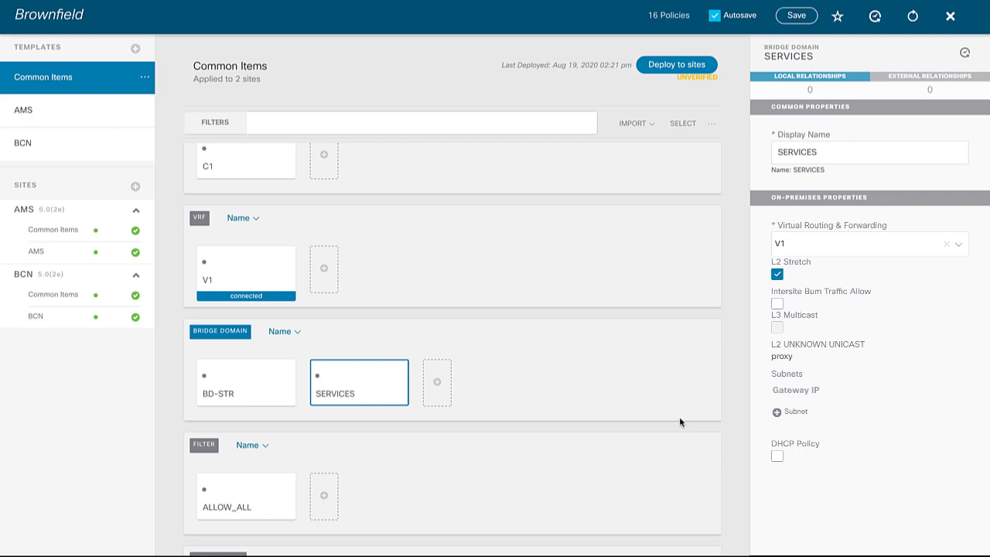
pyautogui.click(671, 65)
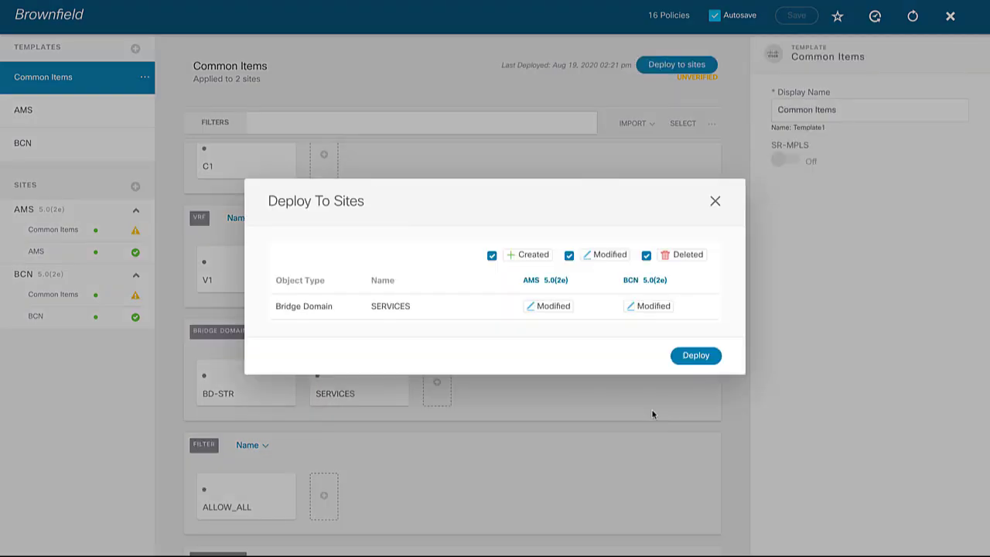
pyautogui.click(707, 361)
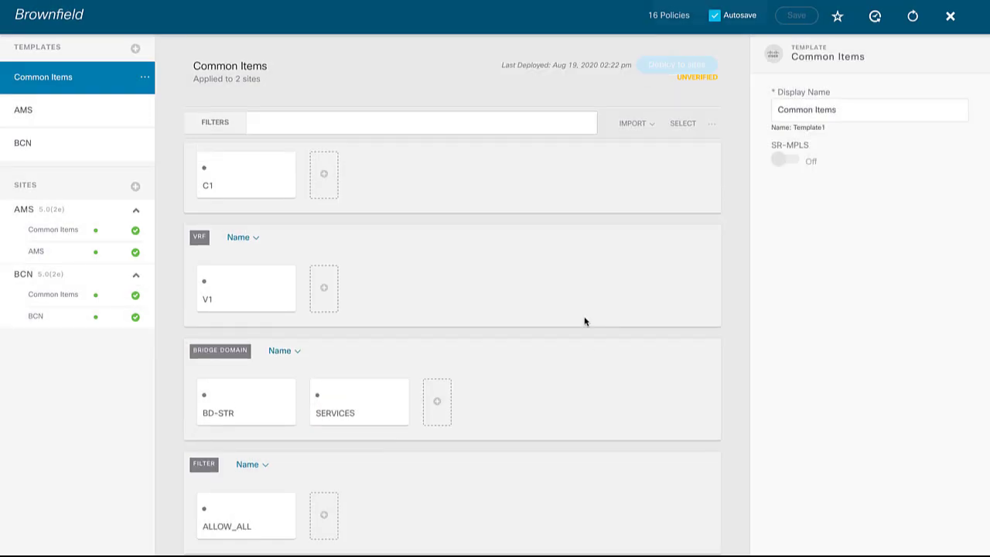
# Add a new service graph to Common Items and name it NORTH-SOUTH=PBR
pyautogui.scroll(-5, 585, 322)
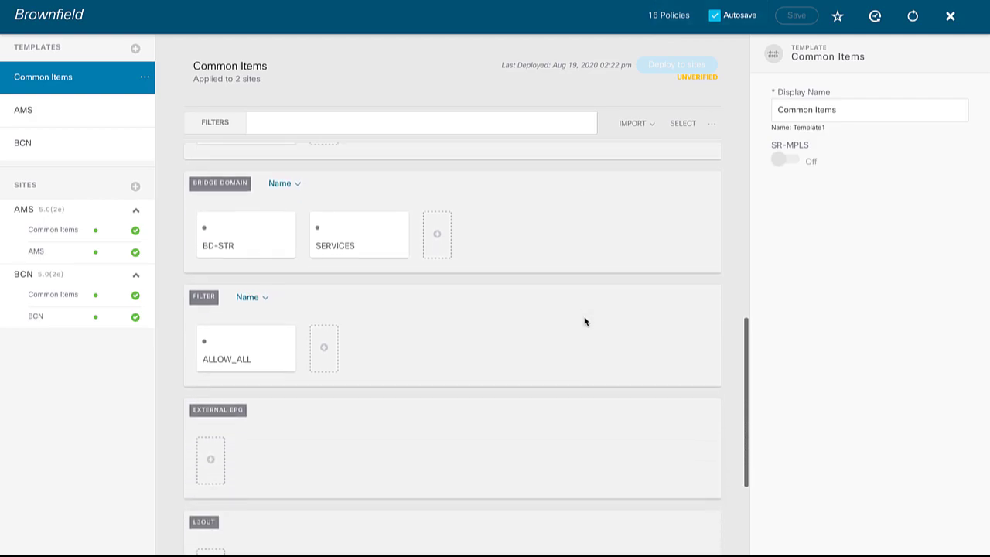
pyautogui.scroll(-2, 585, 322)
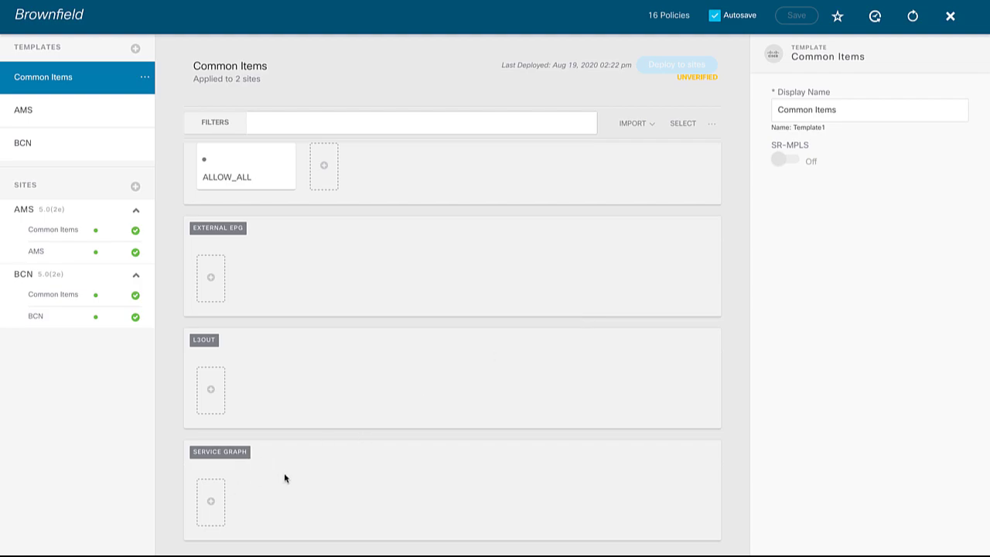
pyautogui.click(212, 503)
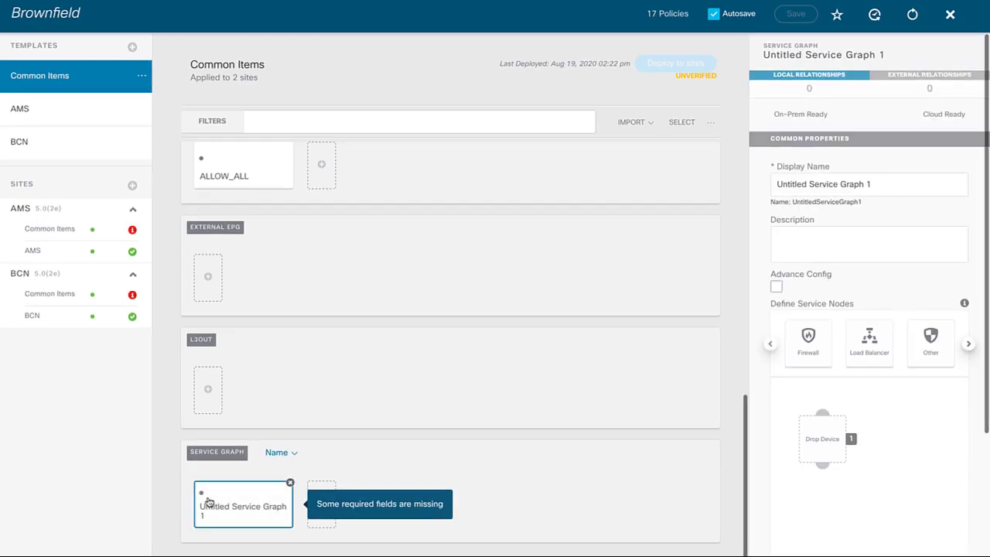
pyautogui.click(872, 183)
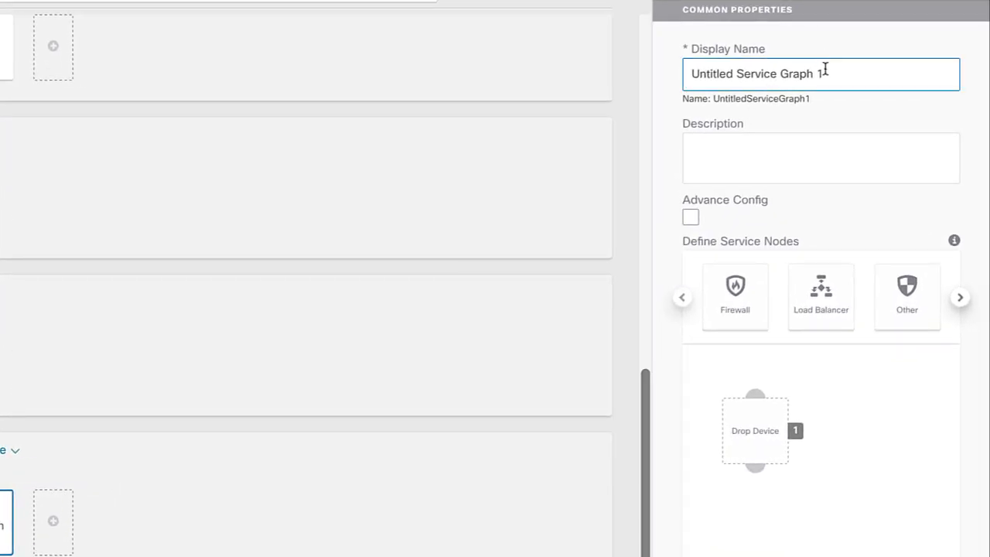
pyautogui.moveTo(825, 69); pyautogui.dragTo(667, 73)
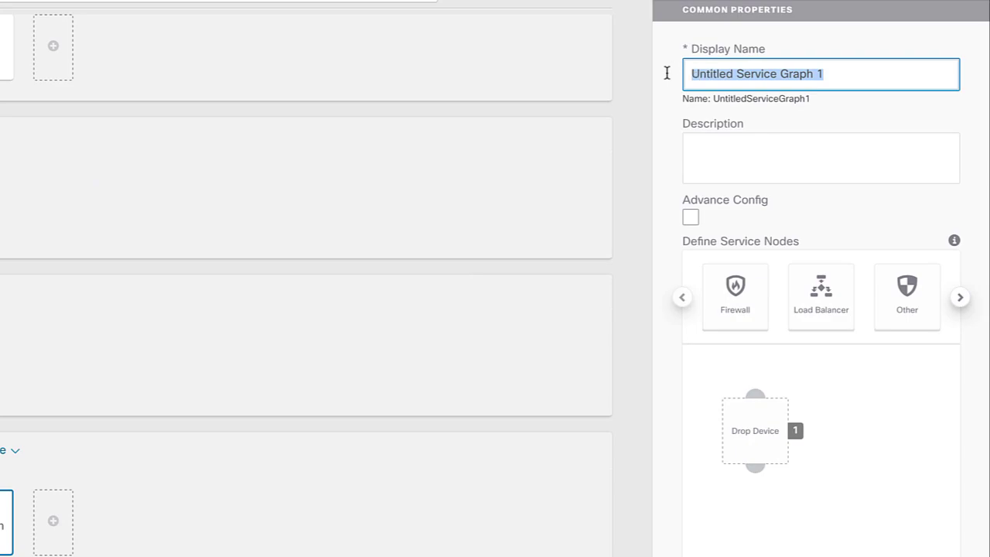
pyautogui.write('NORTH-SO')
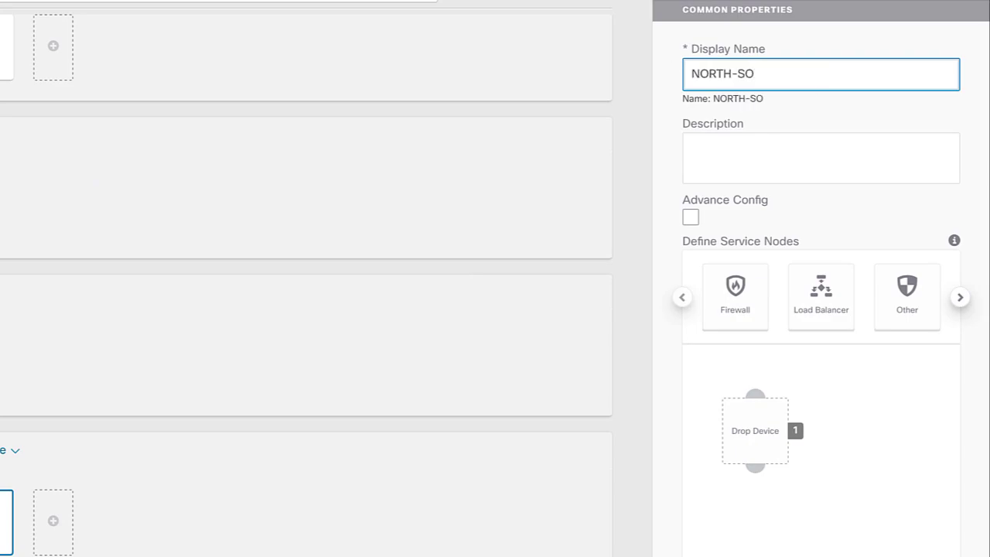
pyautogui.write('UTH=PBR')
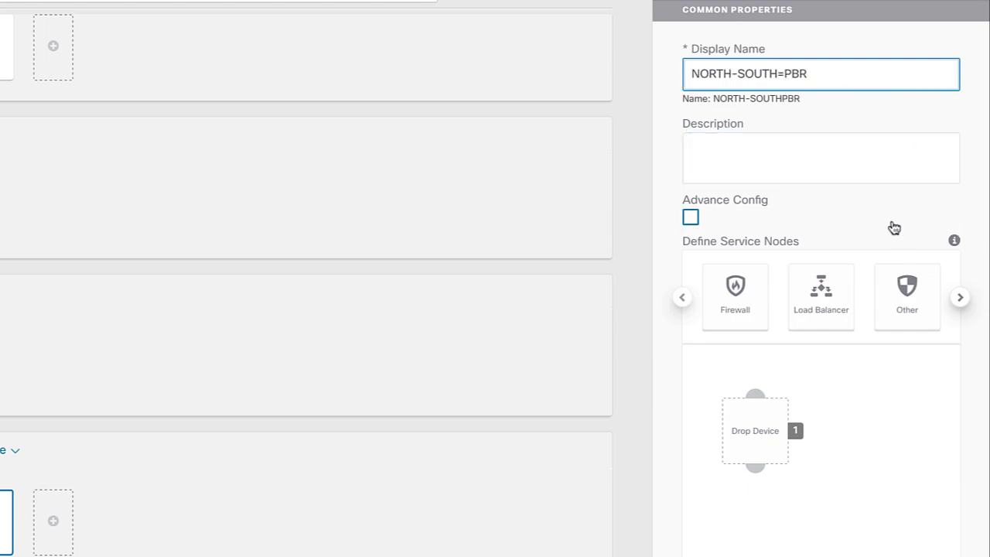
# Place a Firewall node as the service graph's first device
pyautogui.scroll(-1, 852, 222)
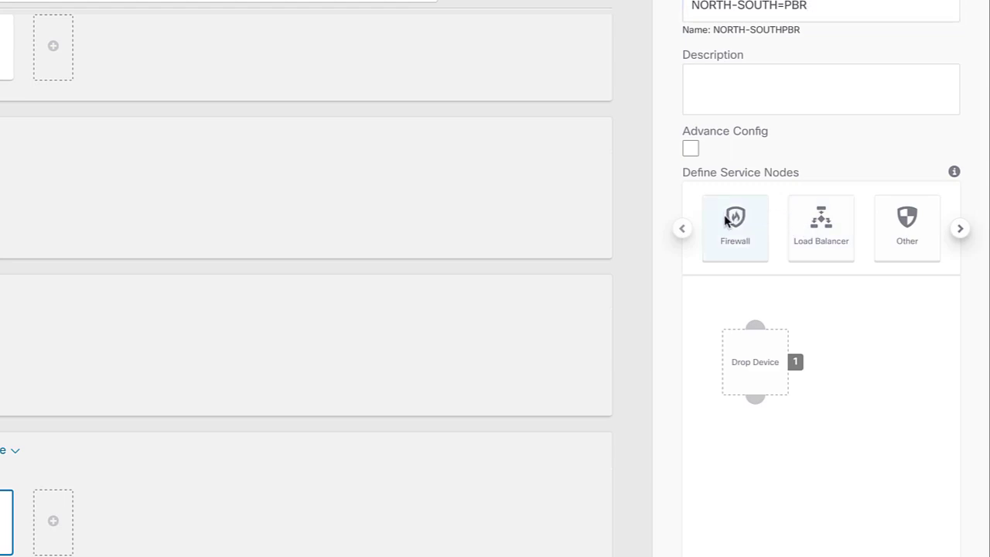
pyautogui.moveTo(726, 220); pyautogui.dragTo(747, 354)
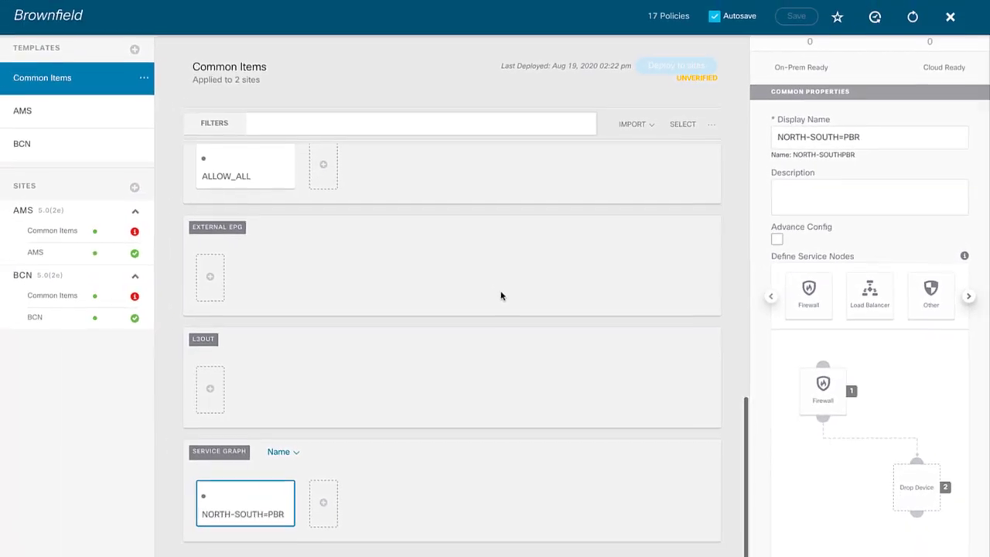
pyautogui.scroll(3, 303, 219)
pyautogui.scroll(1, 501, 295)
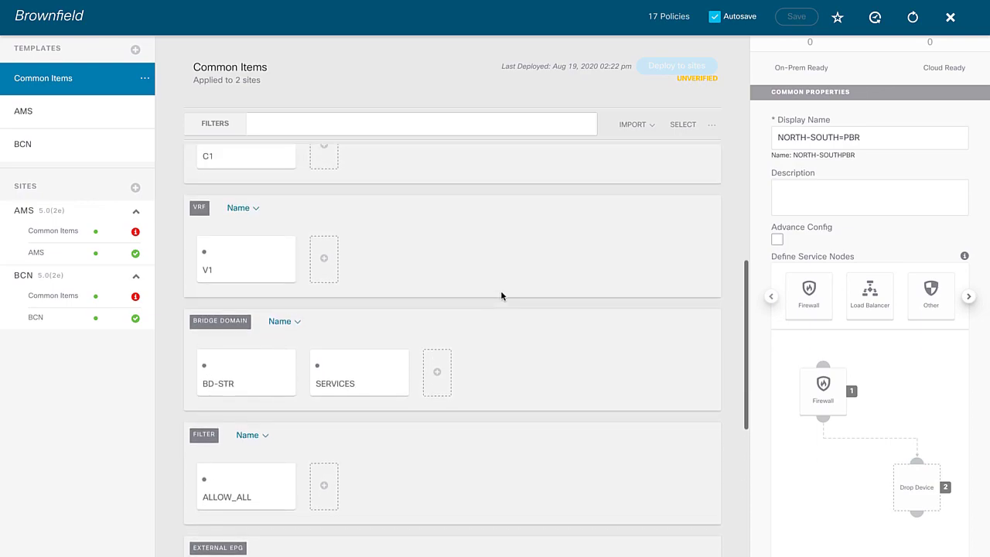
pyautogui.scroll(-2, 500, 295)
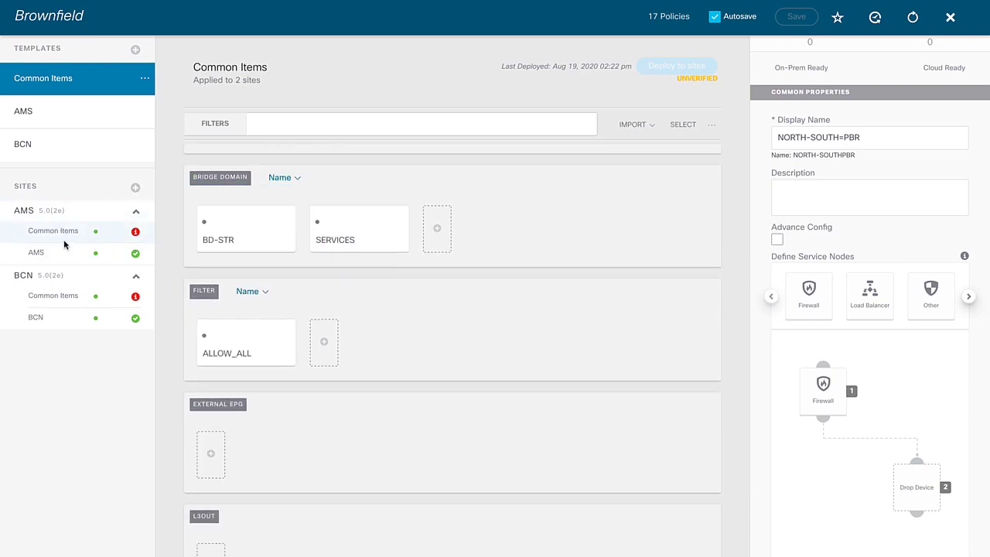
# Bind the AMS site's NORTH-SOUTH=PBR Firewall node to device ASAv-AMS - BROWN
pyautogui.moveTo(133, 238)
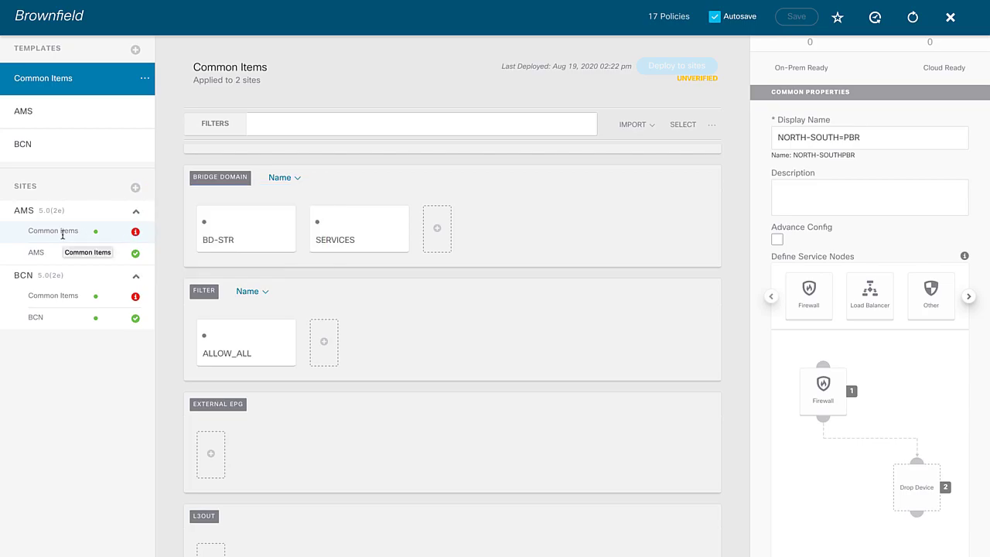
pyautogui.click(63, 234)
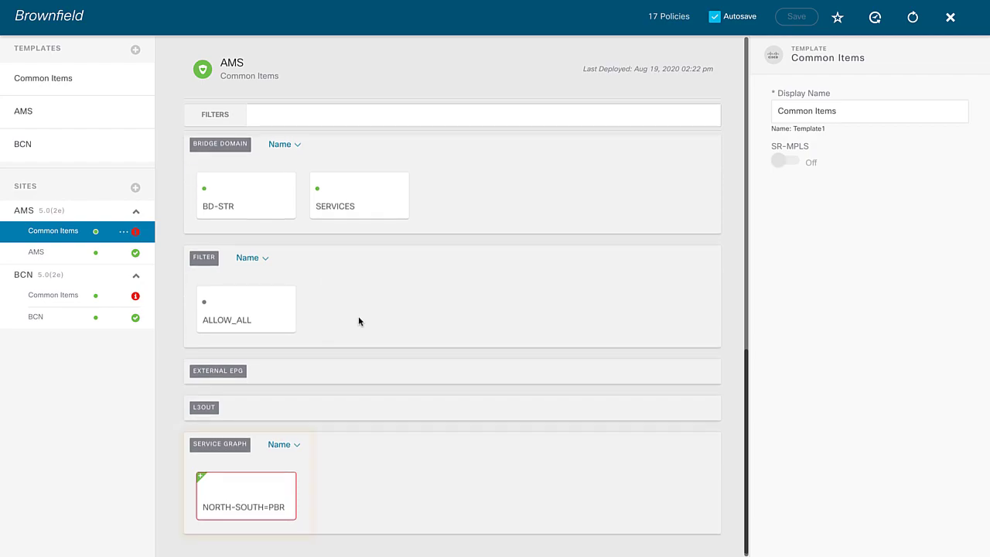
pyautogui.click(265, 493)
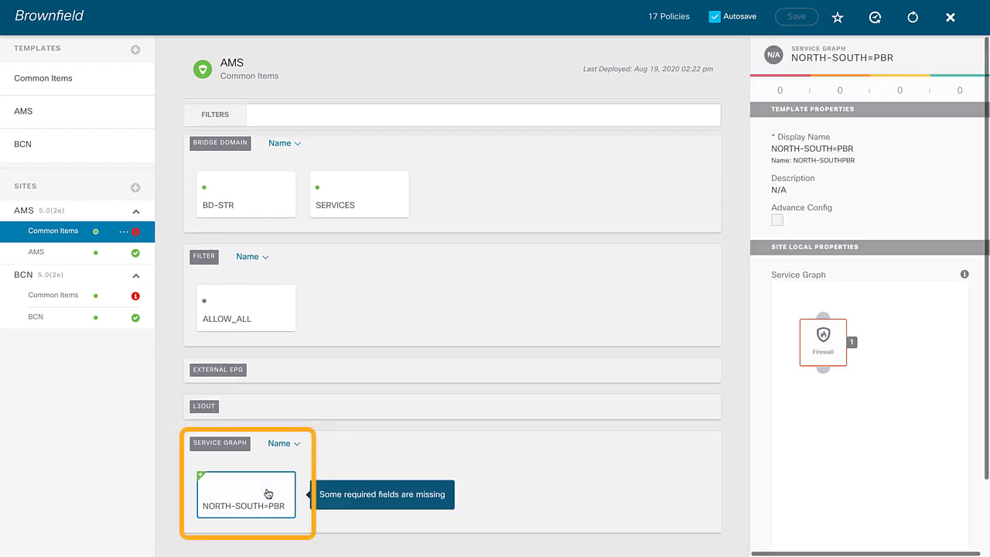
pyautogui.click(818, 348)
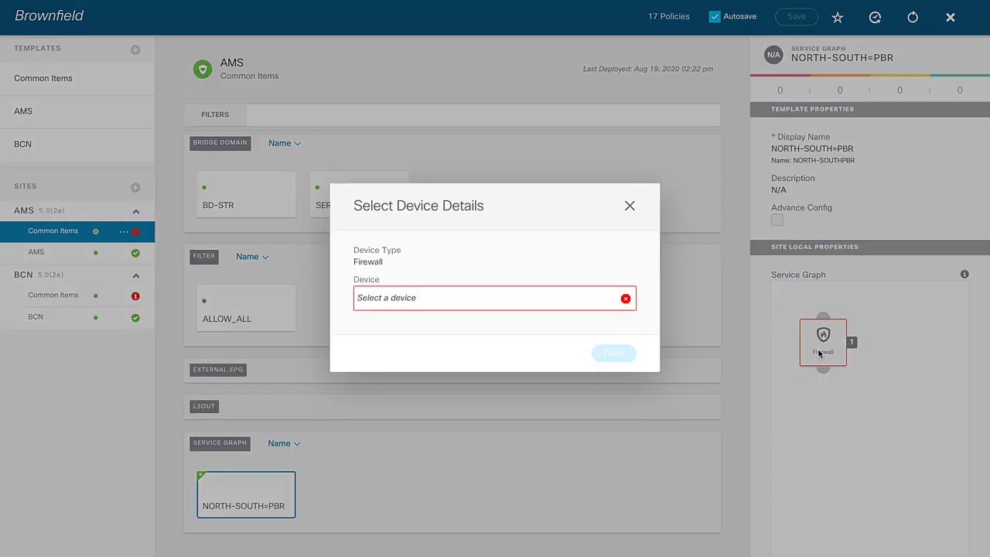
pyautogui.click(539, 304)
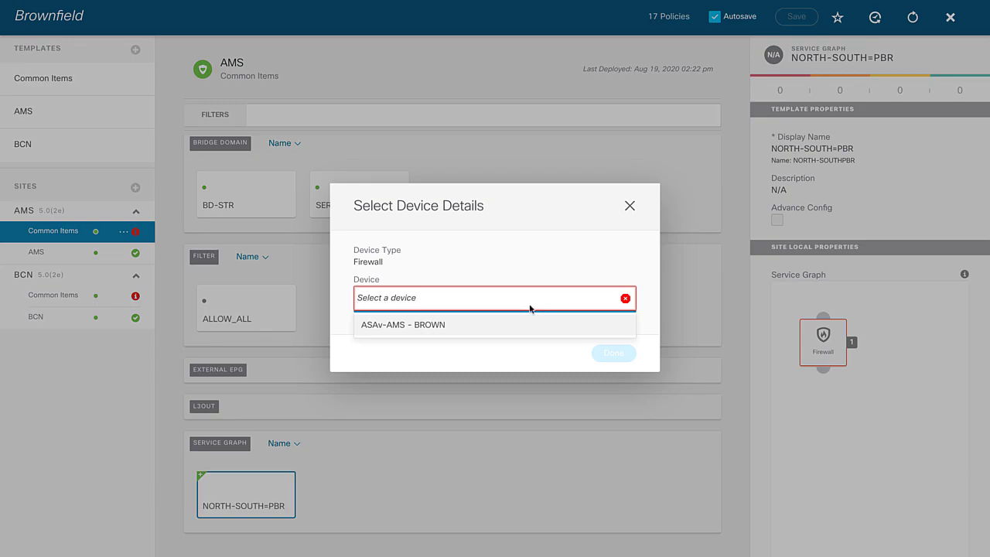
pyautogui.click(397, 327)
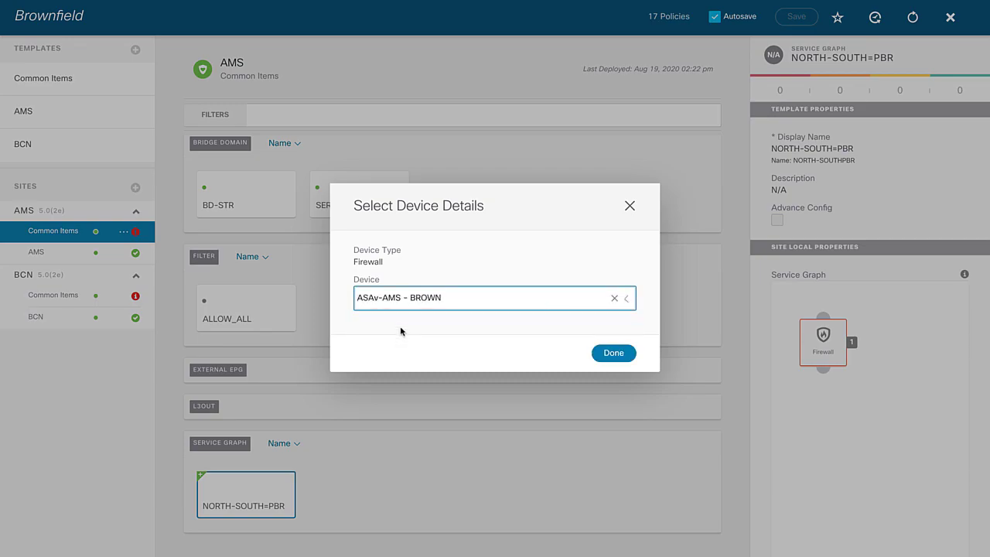
pyautogui.click(611, 355)
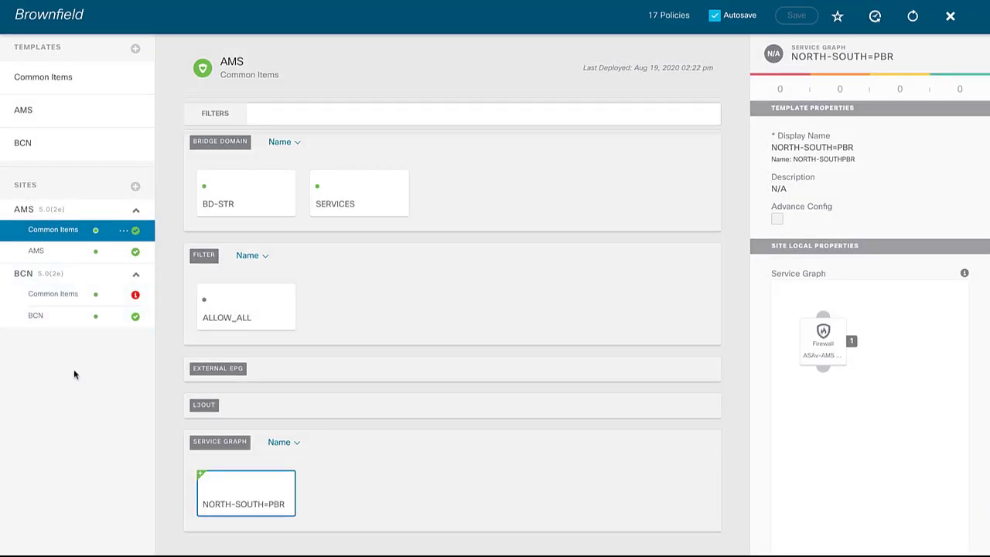
# Bind the BCN site's NORTH-SOUTH=PBR Firewall node to device ASAv-BCN - BROWN
pyautogui.click(56, 303)
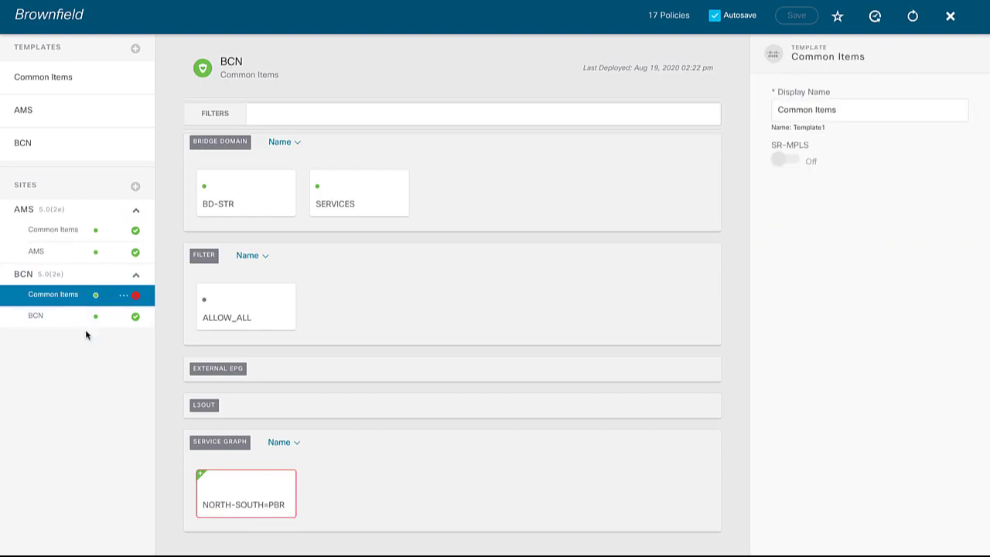
pyautogui.click(250, 492)
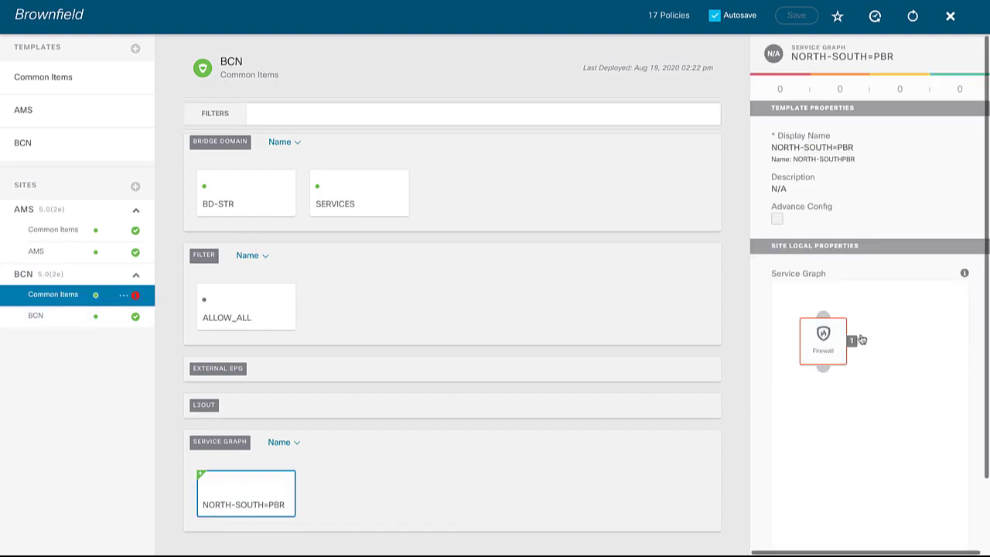
pyautogui.click(824, 337)
pyautogui.click(512, 301)
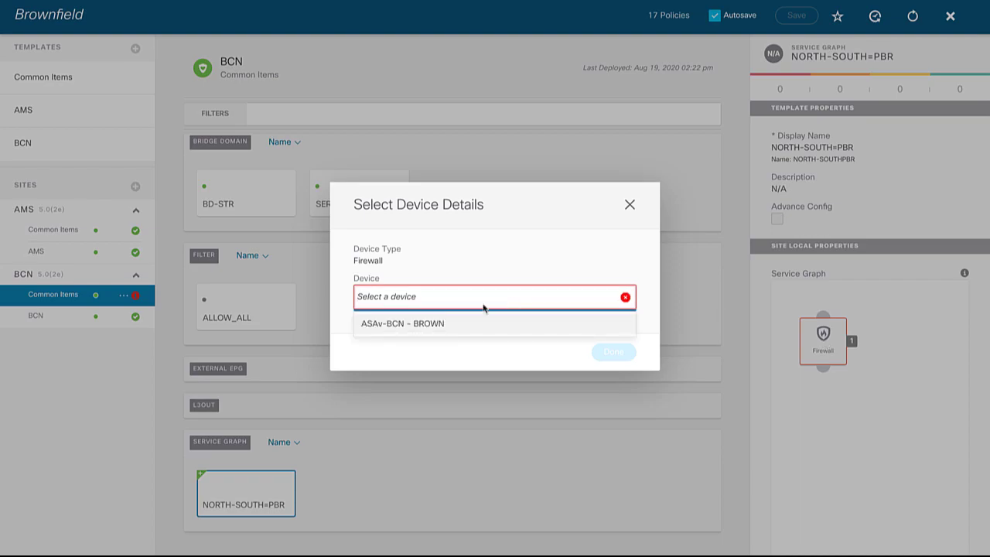
pyautogui.click(427, 325)
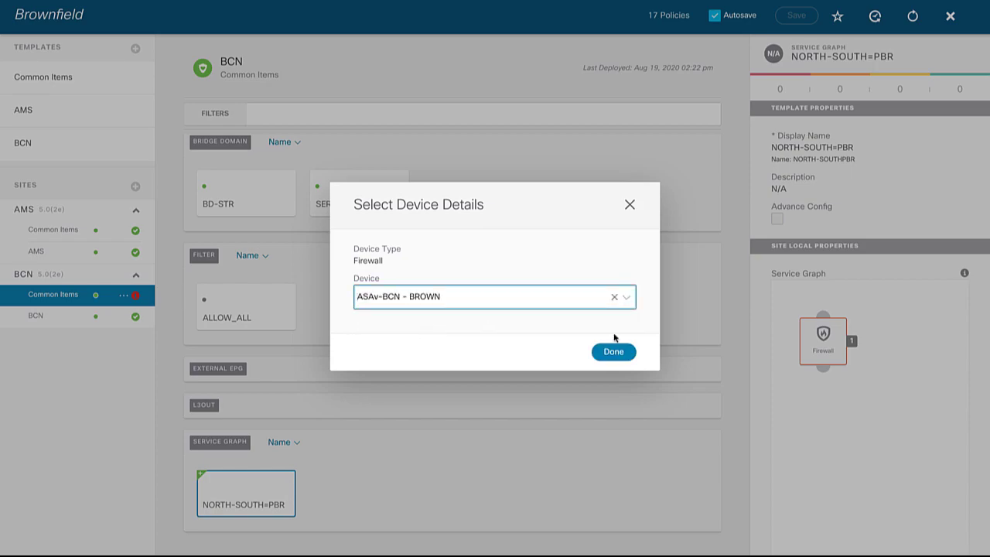
pyautogui.click(612, 351)
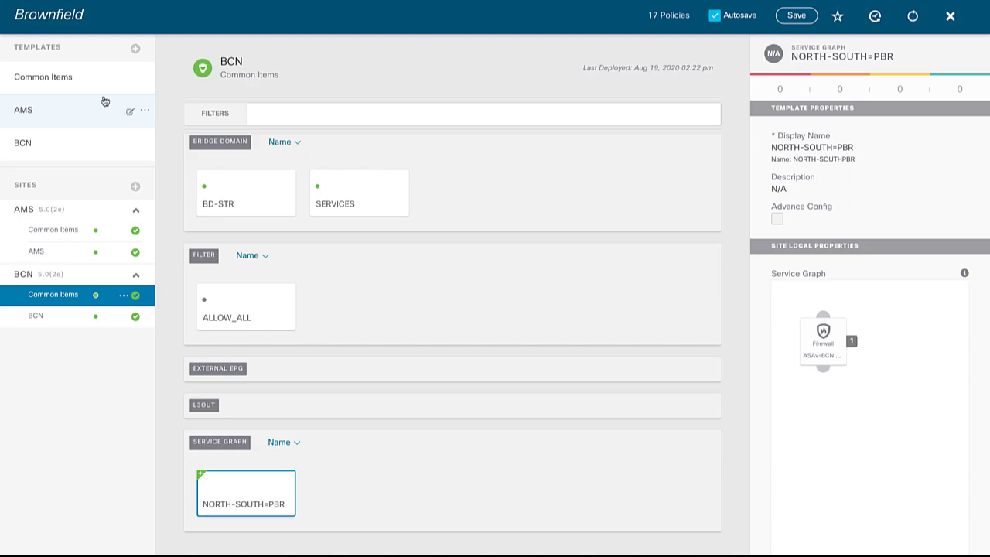
pyautogui.click(89, 93)
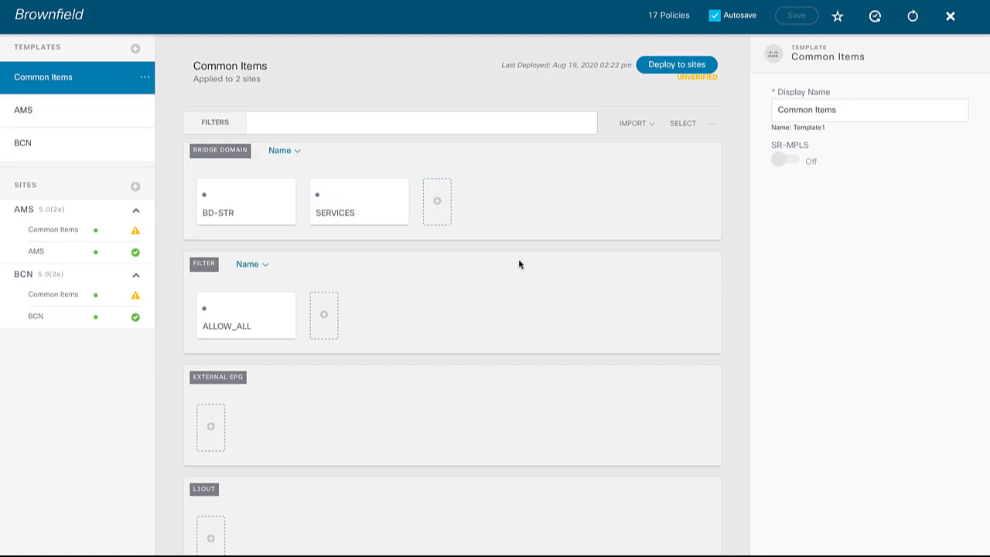
# Add a new contract to Common Items named C2-PBR
pyautogui.scroll(-1, 523, 268)
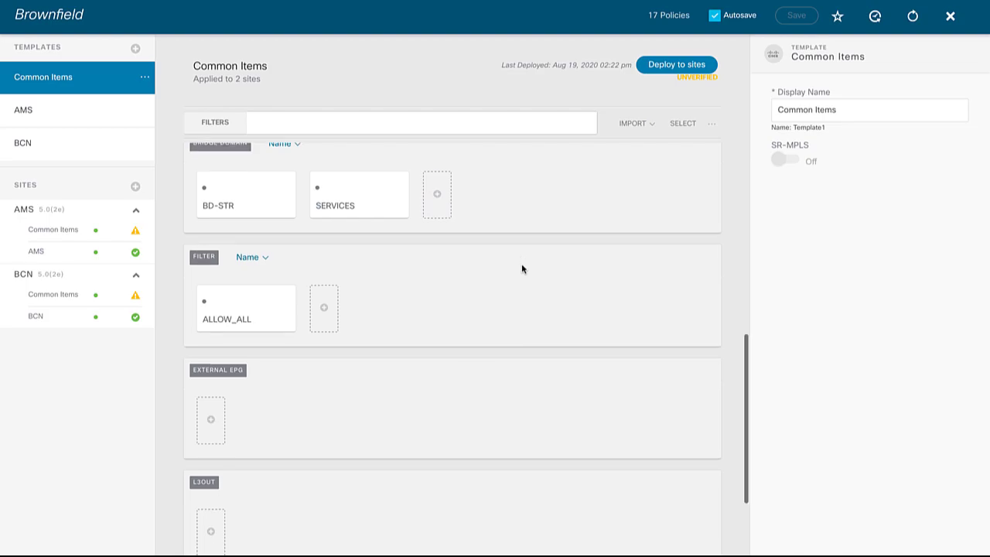
pyautogui.scroll(5, 522, 268)
pyautogui.click(324, 267)
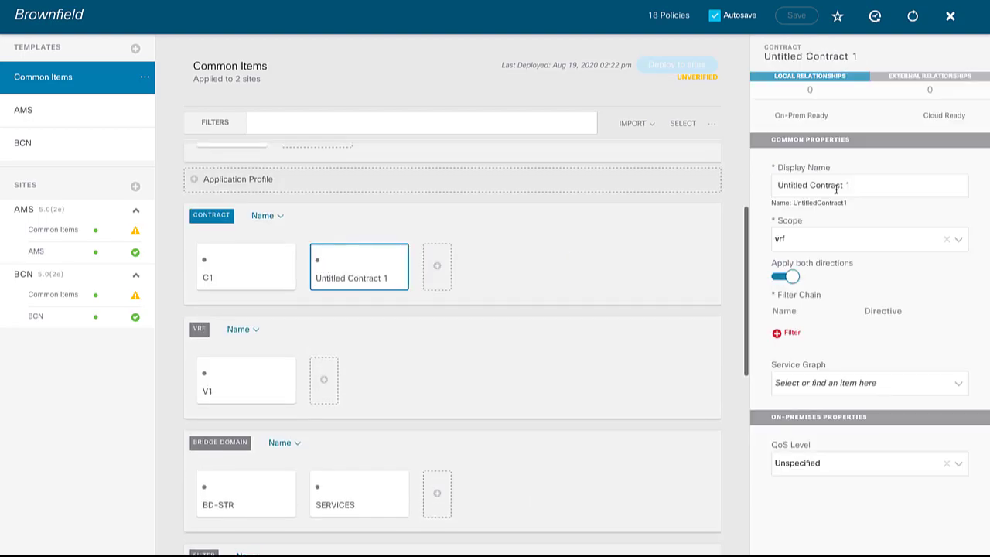
pyautogui.click(860, 185)
pyautogui.moveTo(860, 185); pyautogui.dragTo(760, 185)
pyautogui.write('C')
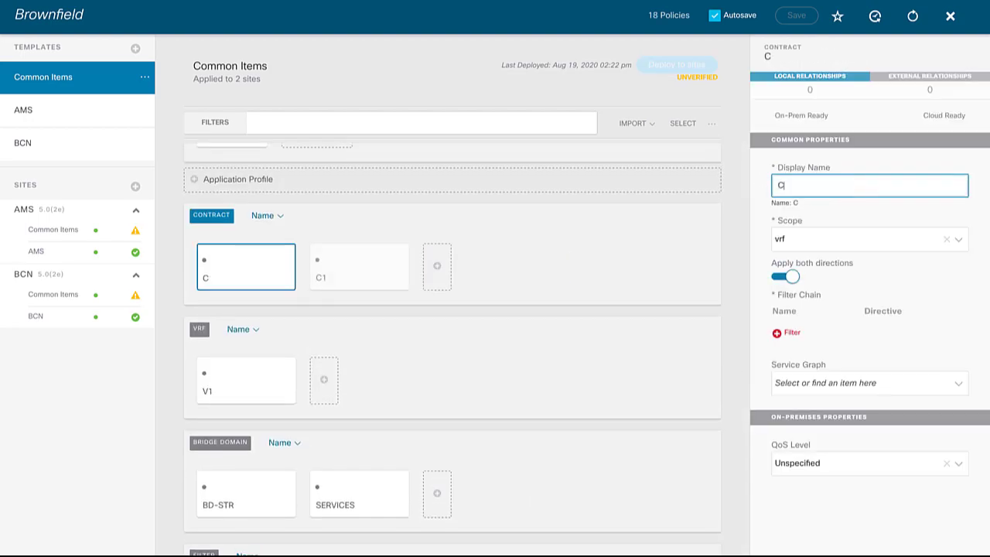
pyautogui.write('2-PBR')
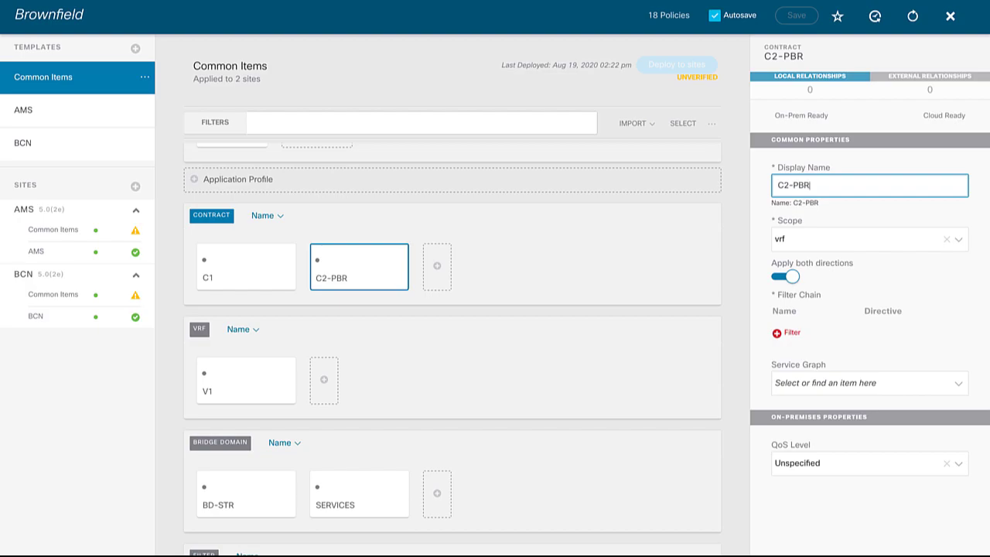
pyautogui.click(789, 338)
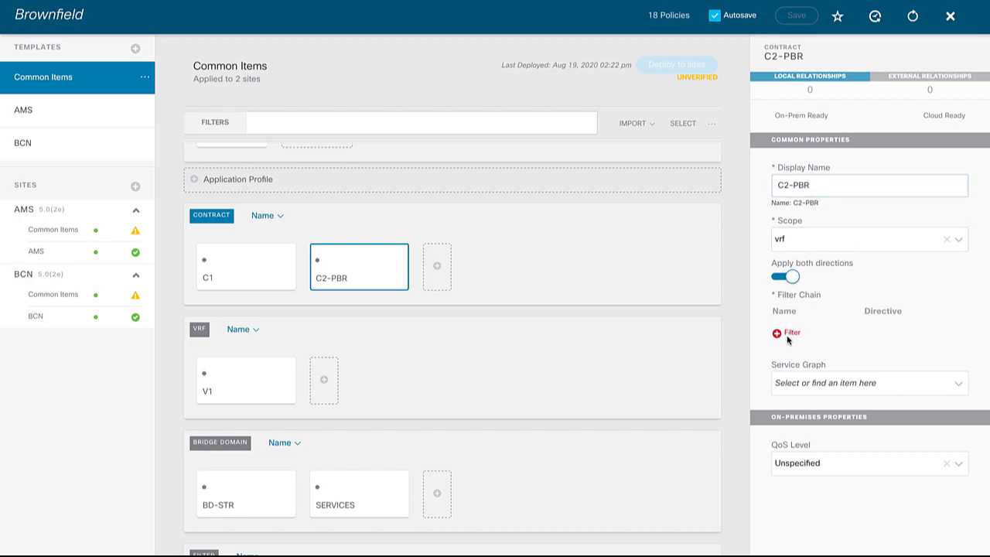
# Add the ALLOW_ALL filter to C2-PBR's filter chain
pyautogui.click(515, 267)
pyautogui.click(434, 308)
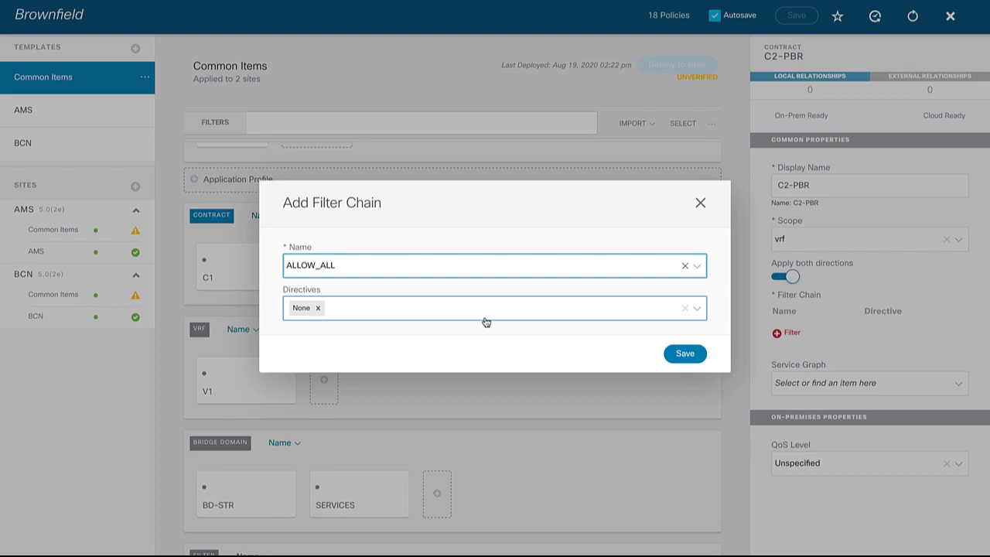
pyautogui.click(694, 355)
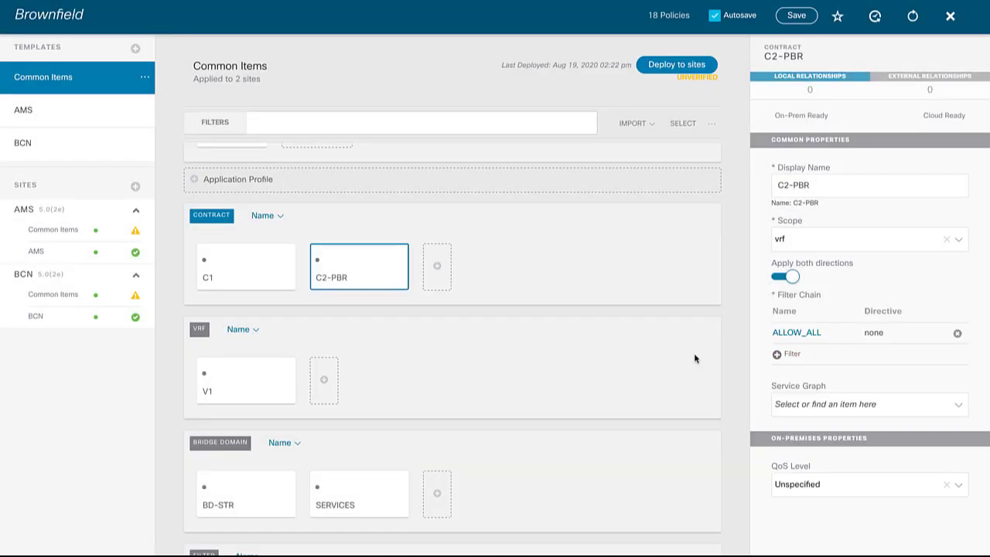
# Attach service graph NORTH-SOUTH=PBR to contract C2-PBR and bring up its Firewall connector settings
pyautogui.click(814, 404)
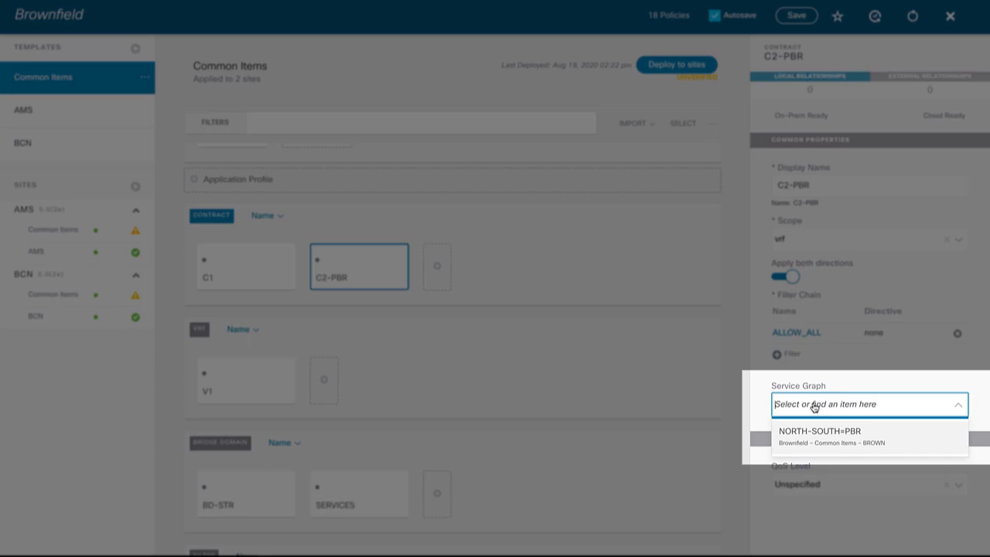
pyautogui.click(803, 433)
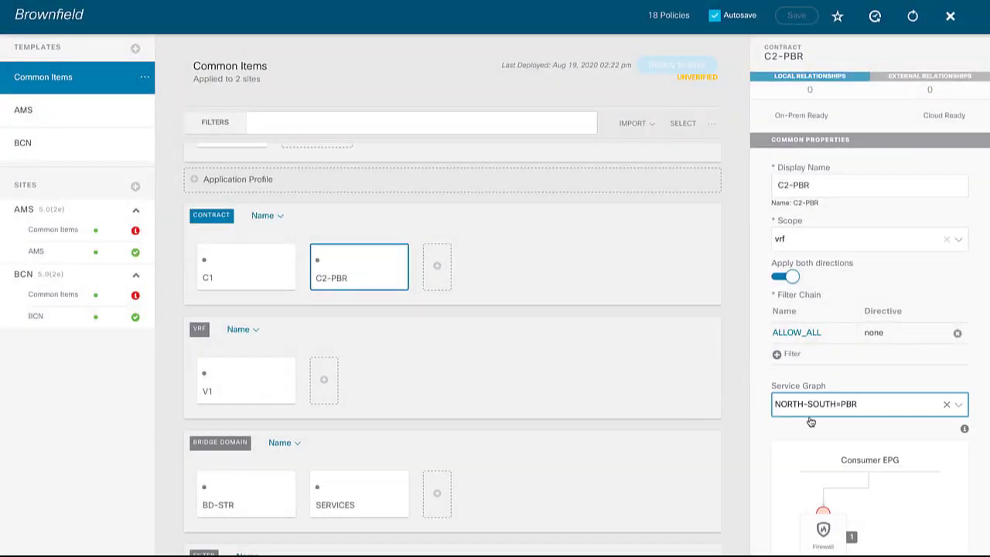
pyautogui.scroll(-3, 761, 426)
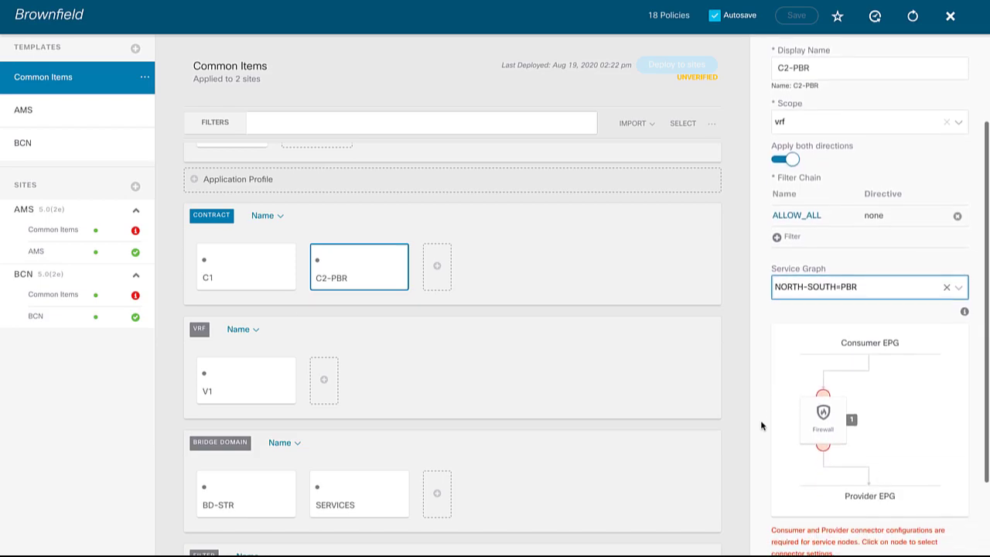
pyautogui.click(816, 421)
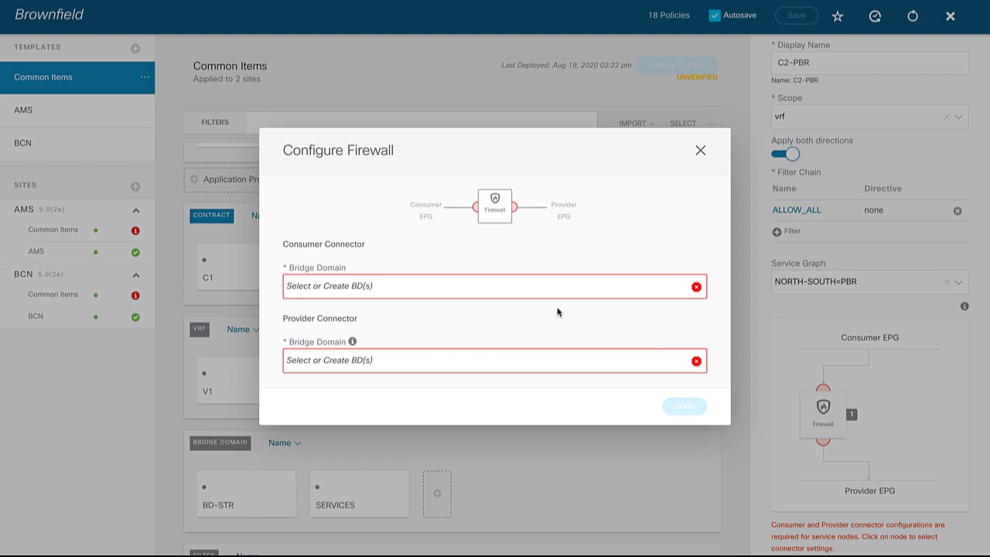
# Set both consumer and provider bridge domains of the C2-PBR firewall to SERVICES
pyautogui.click(513, 294)
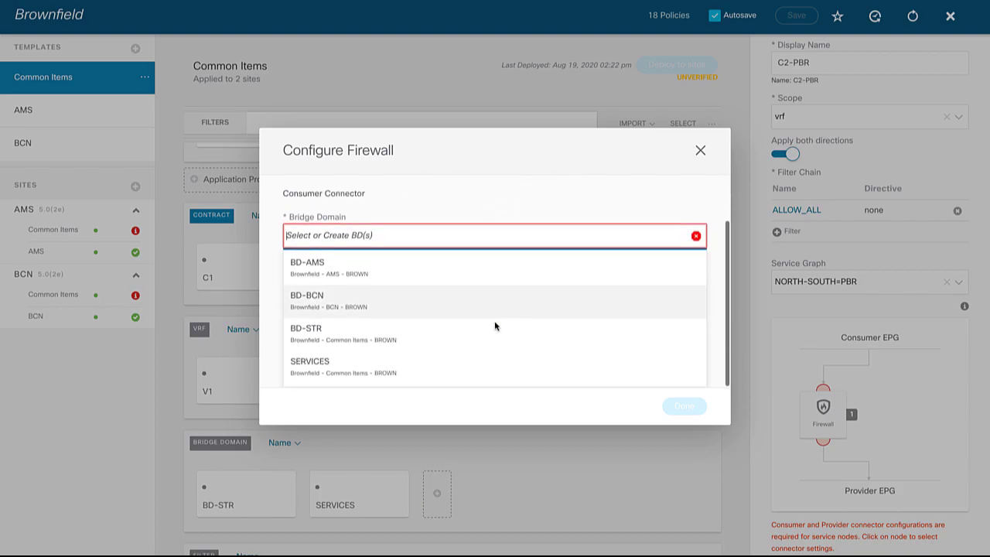
pyautogui.click(449, 366)
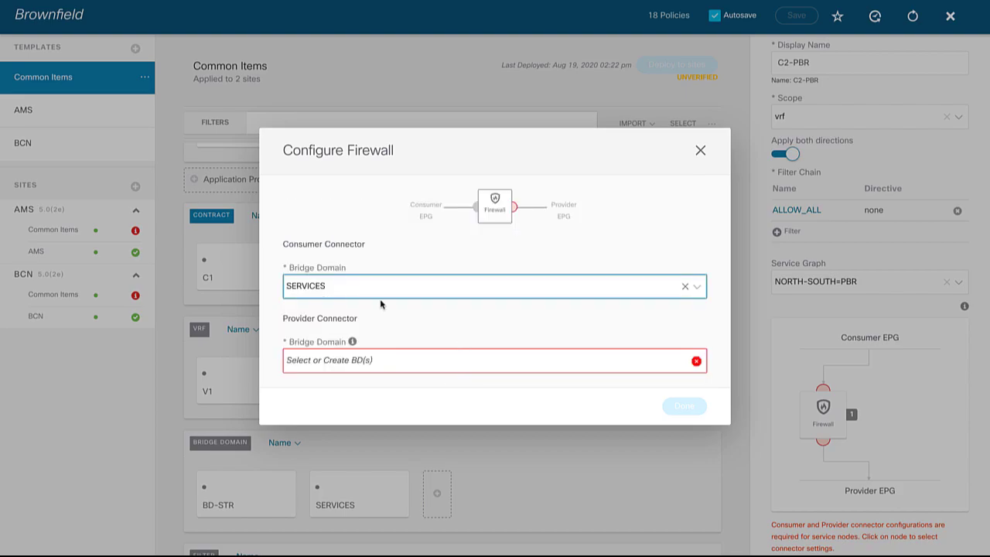
pyautogui.click(416, 365)
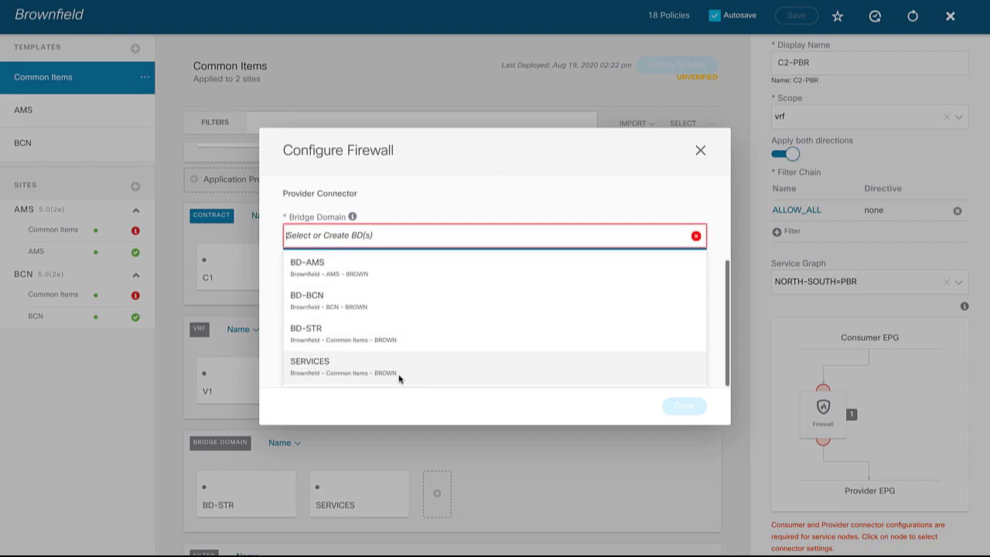
pyautogui.click(401, 377)
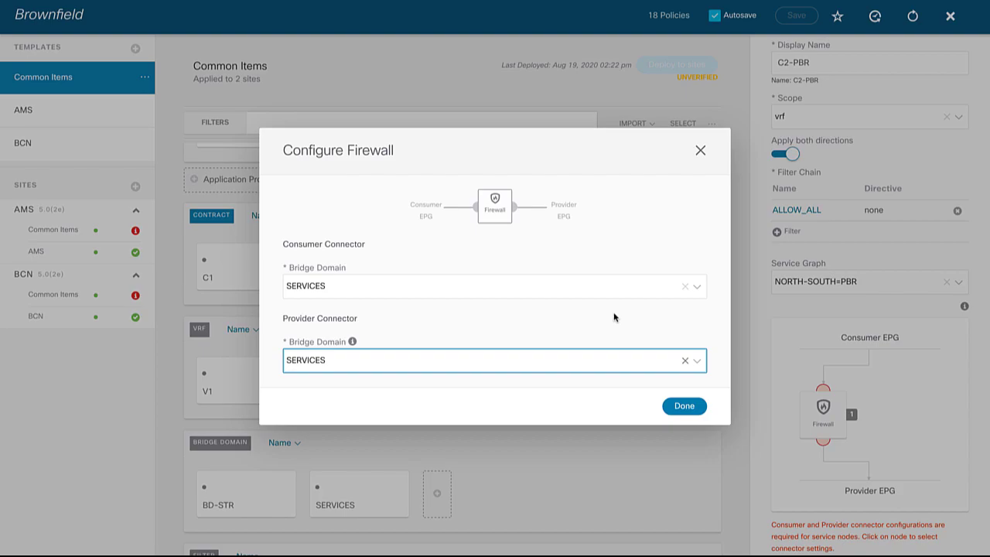
pyautogui.click(684, 407)
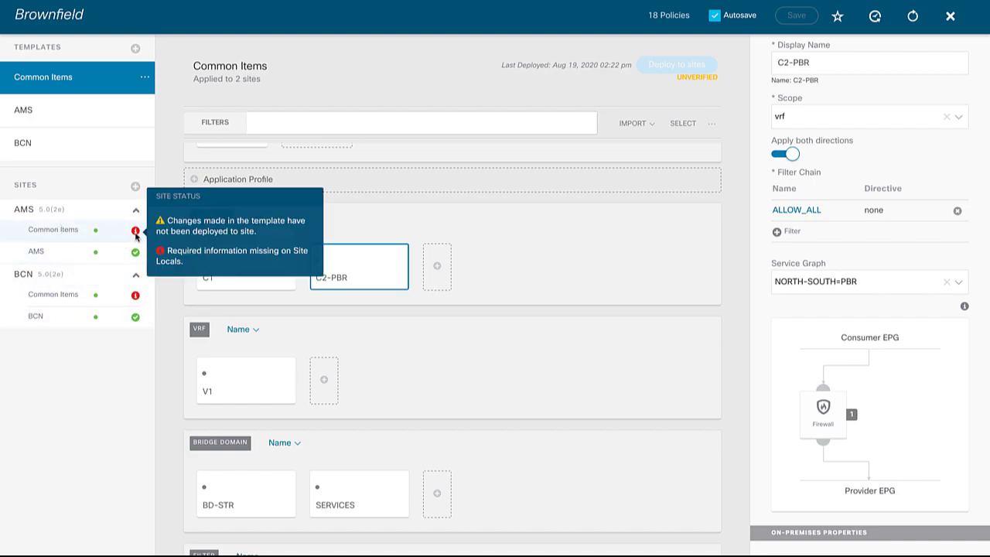
pyautogui.click(70, 232)
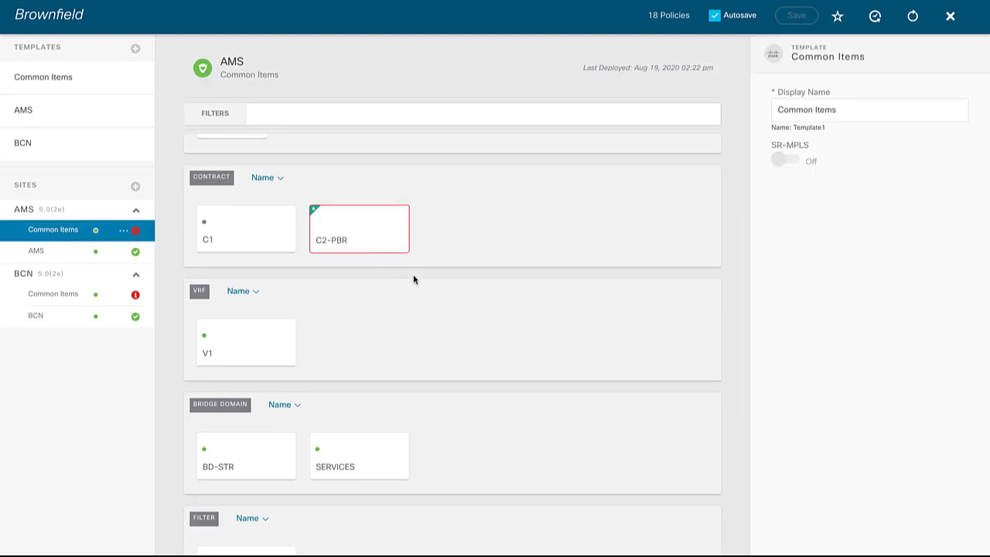
# Bring up the Configure ASAv-AMS dialog for C2-PBR's firewall node at the AMS site
pyautogui.click(387, 243)
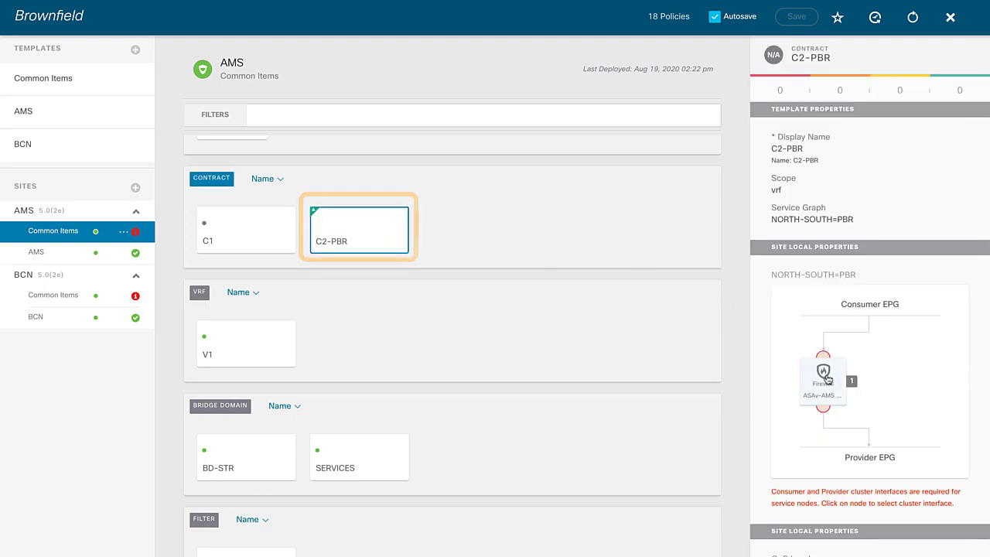
pyautogui.scroll(-1, 827, 380)
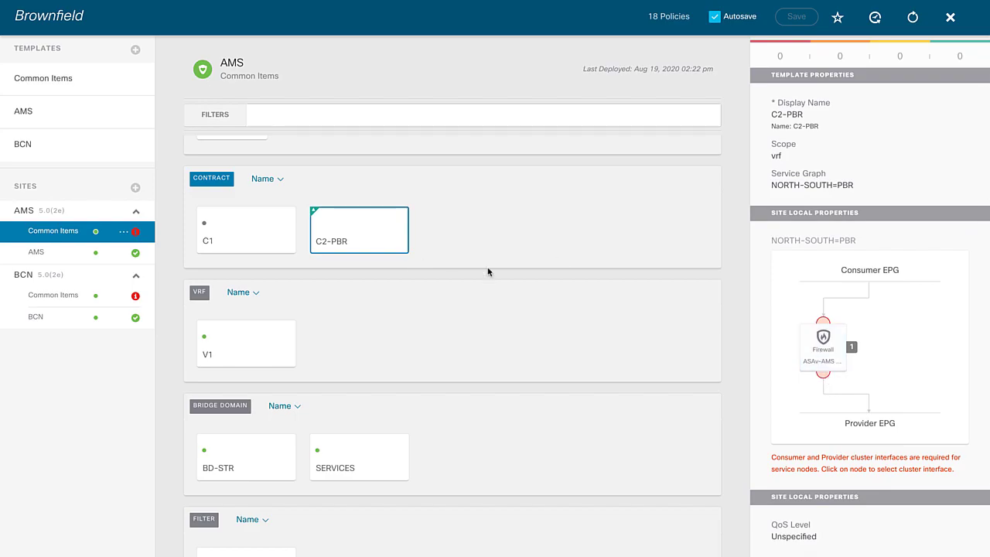
pyautogui.click(809, 339)
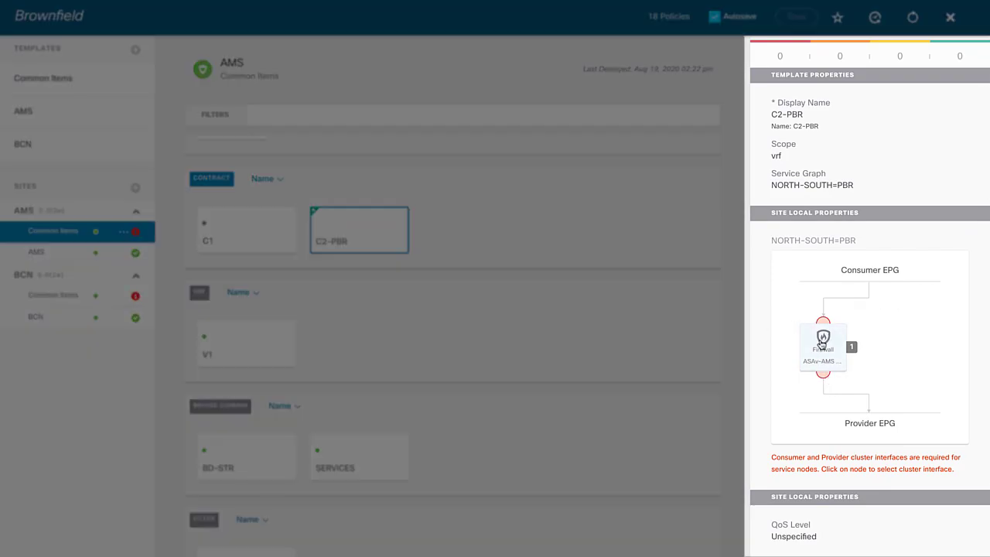
pyautogui.click(821, 343)
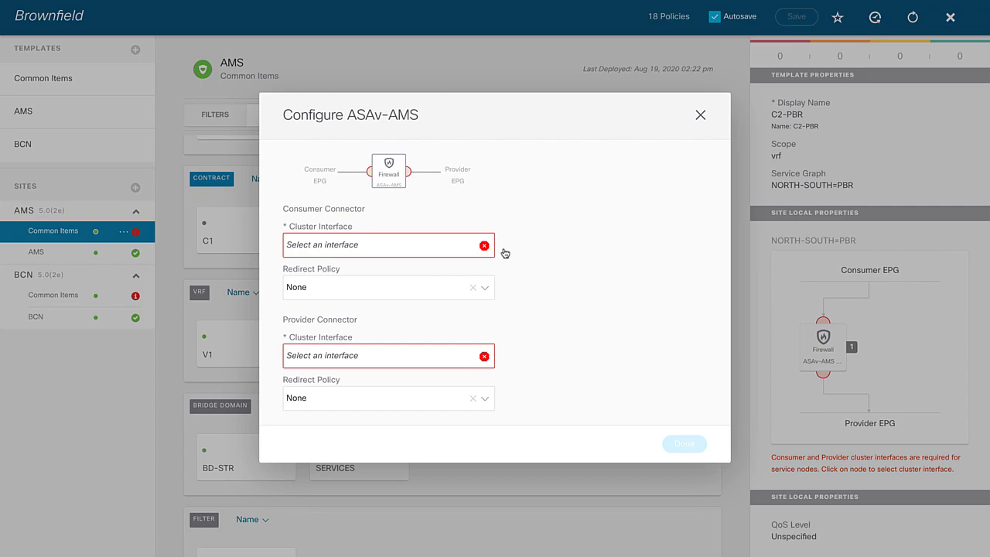
pyautogui.click(433, 248)
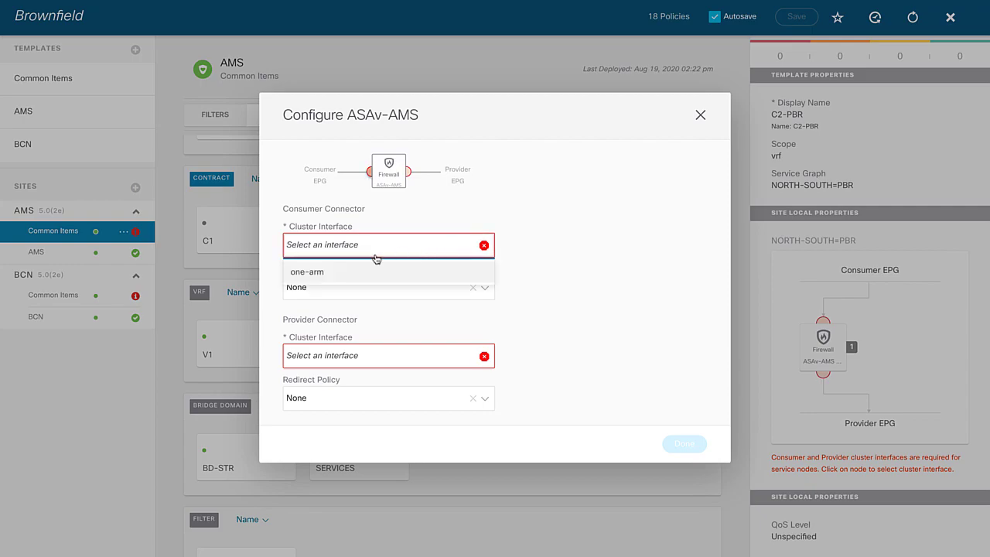
# Set the AMS firewall's consumer and provider to one-arm with BROWN/AMS-PBR redirect policy
pyautogui.click(315, 274)
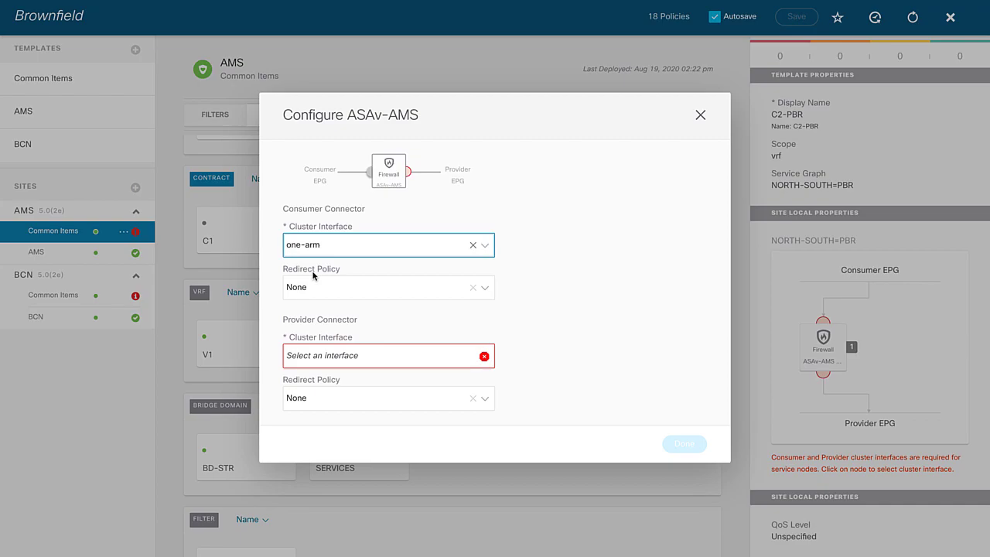
pyautogui.click(354, 292)
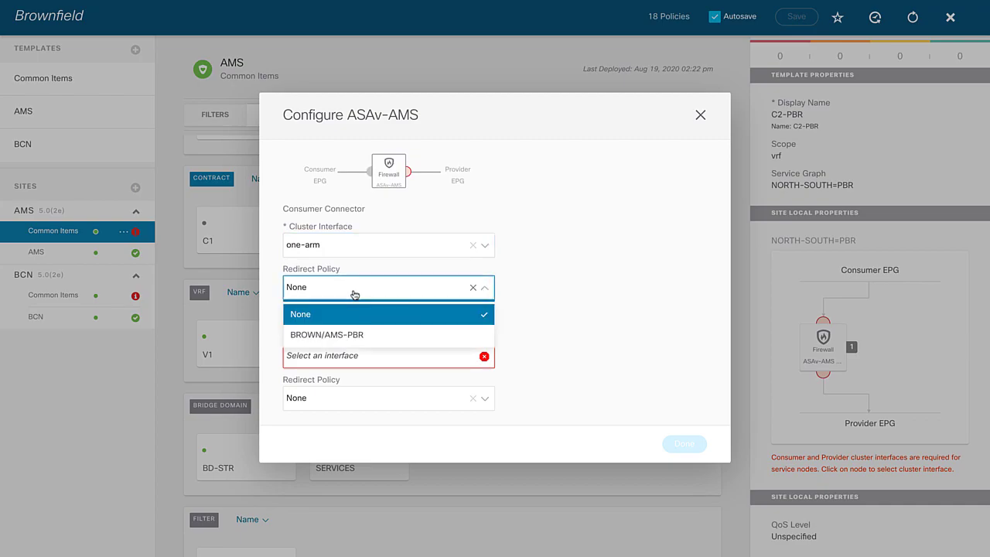
pyautogui.click(355, 339)
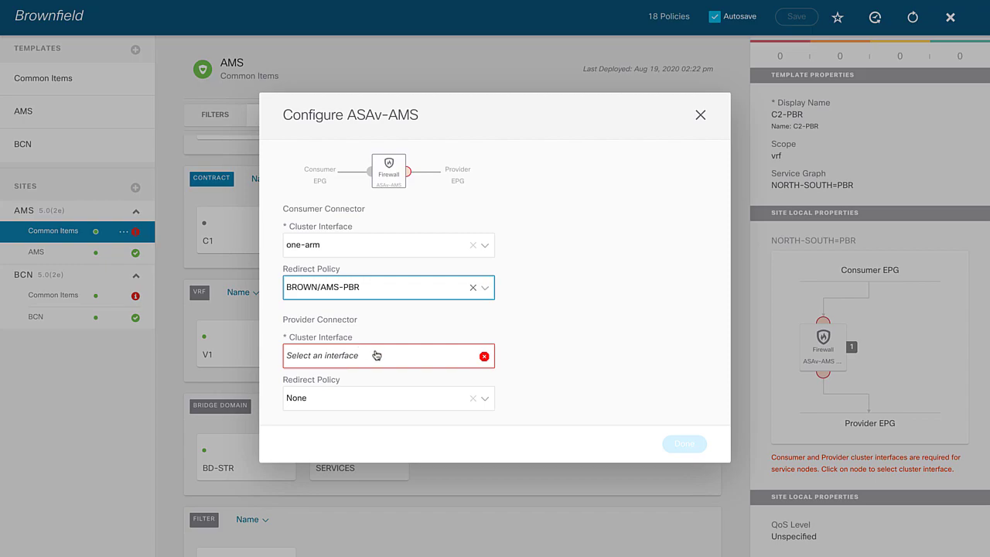
pyautogui.click(377, 355)
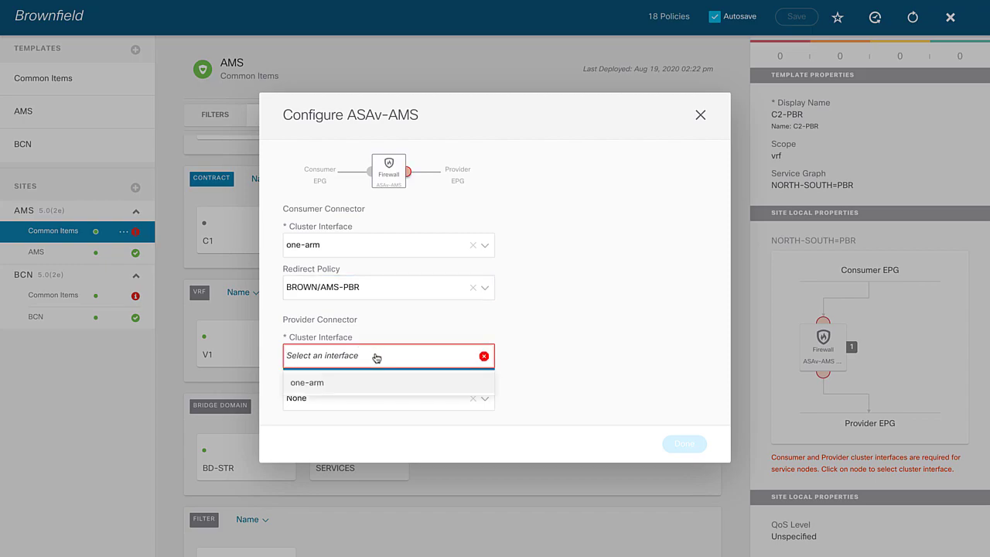
pyautogui.click(333, 382)
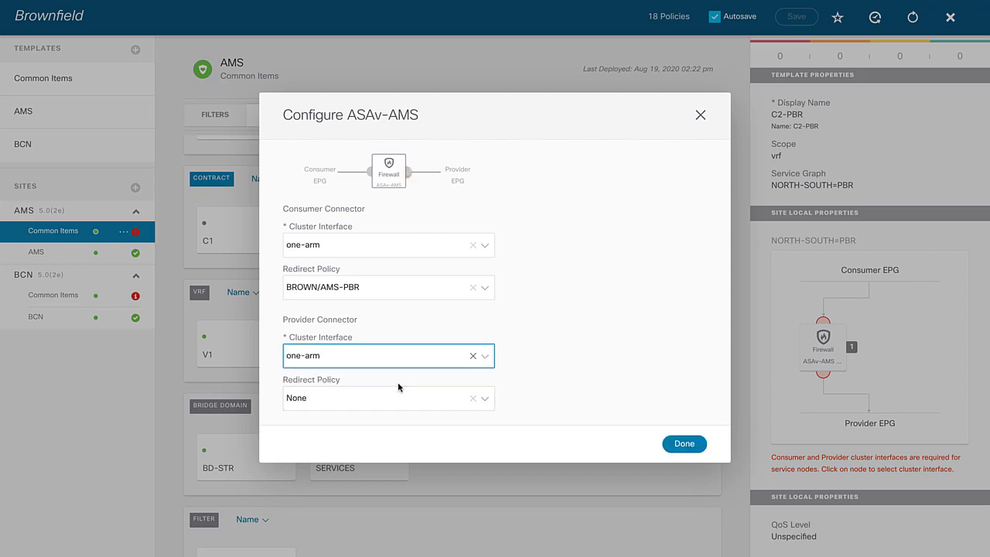
pyautogui.click(386, 405)
pyautogui.click(377, 413)
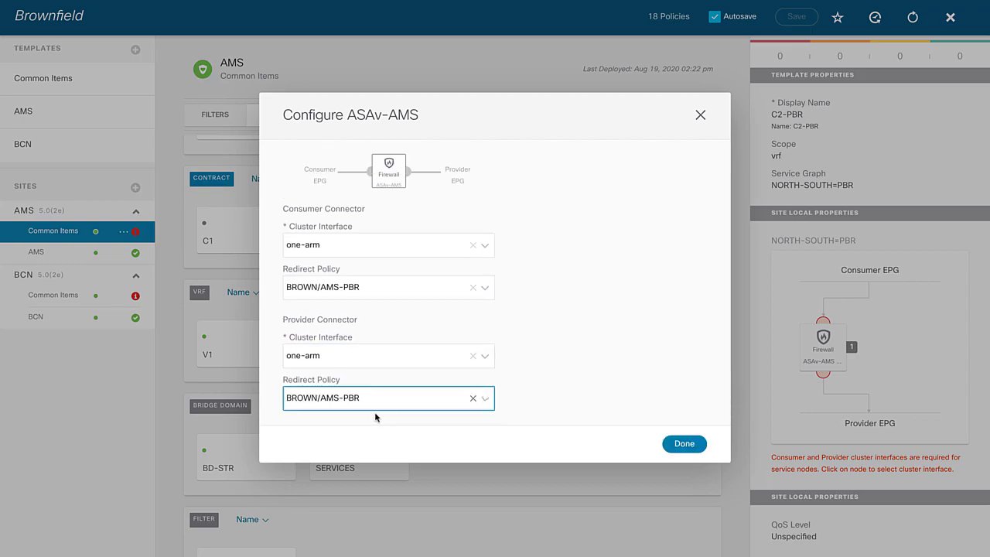
pyautogui.click(687, 444)
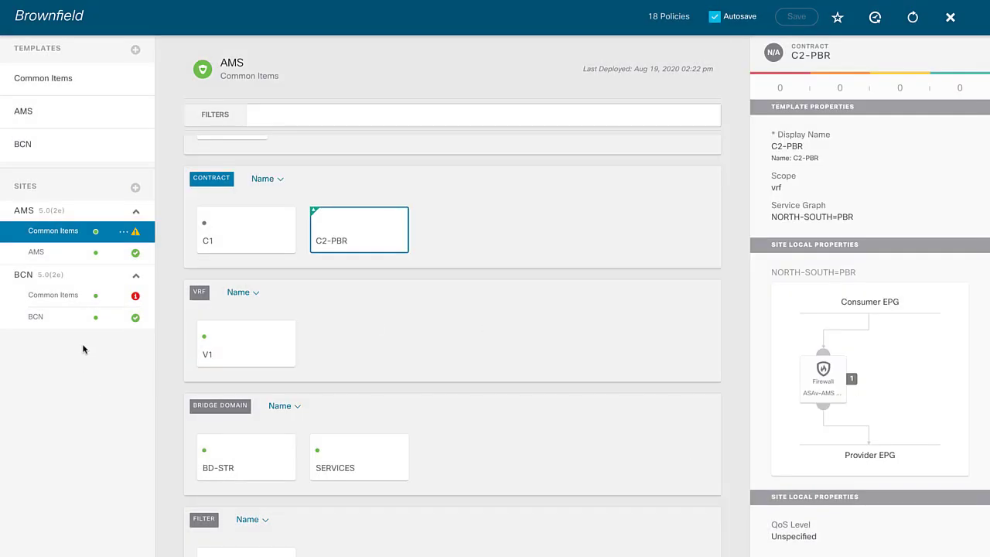
pyautogui.click(56, 296)
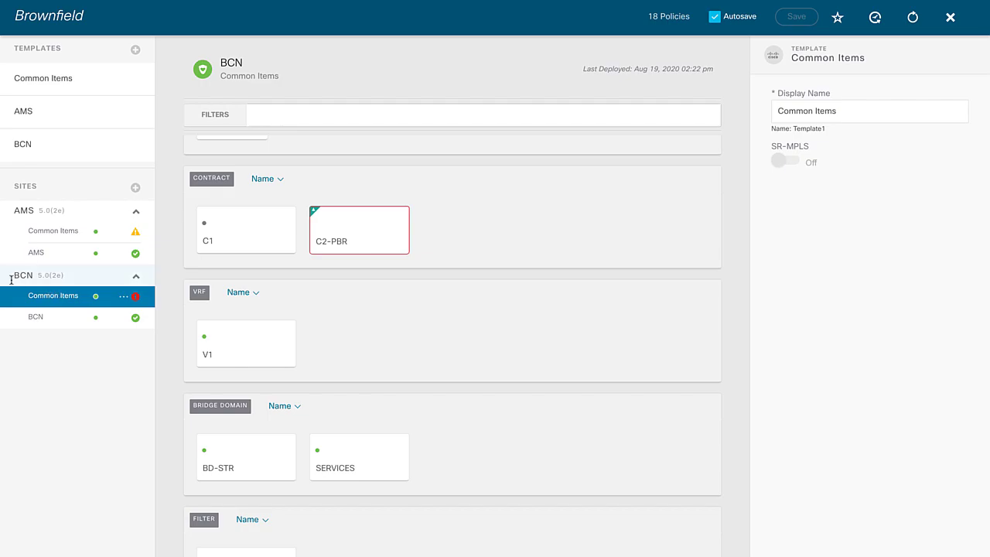
# Set the BCN firewall's consumer and provider to one-arm with BROWN/BCN-PBR redirect policy
pyautogui.click(379, 236)
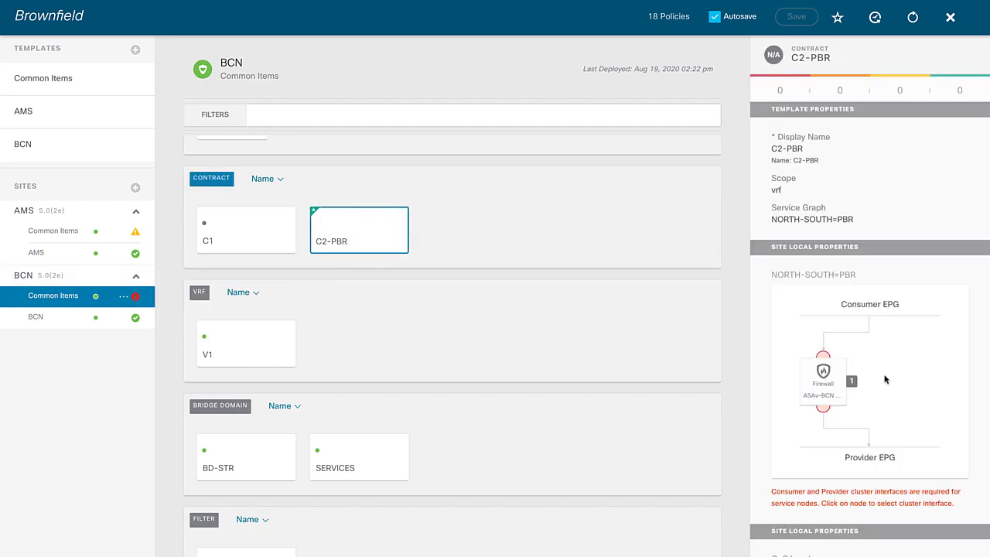
pyautogui.click(825, 382)
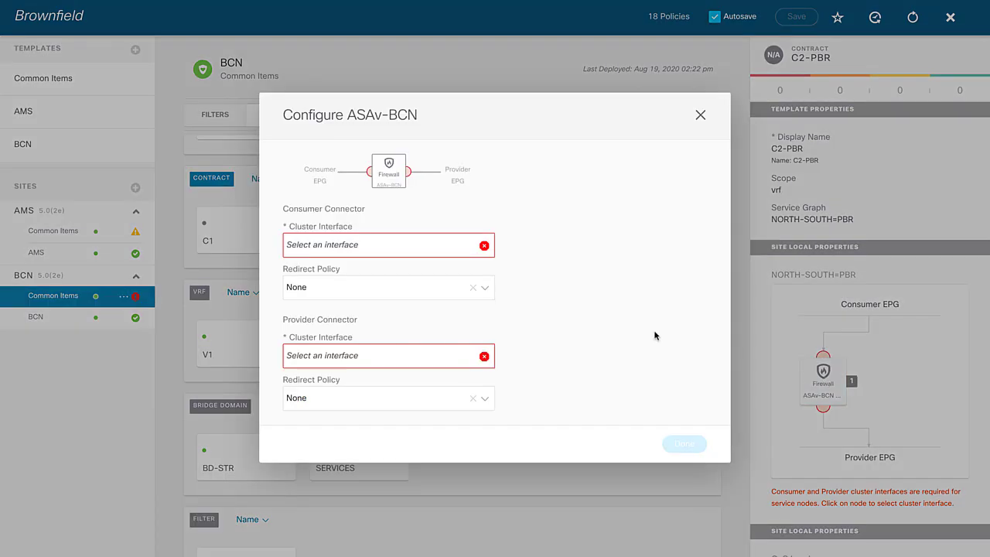
pyautogui.click(437, 254)
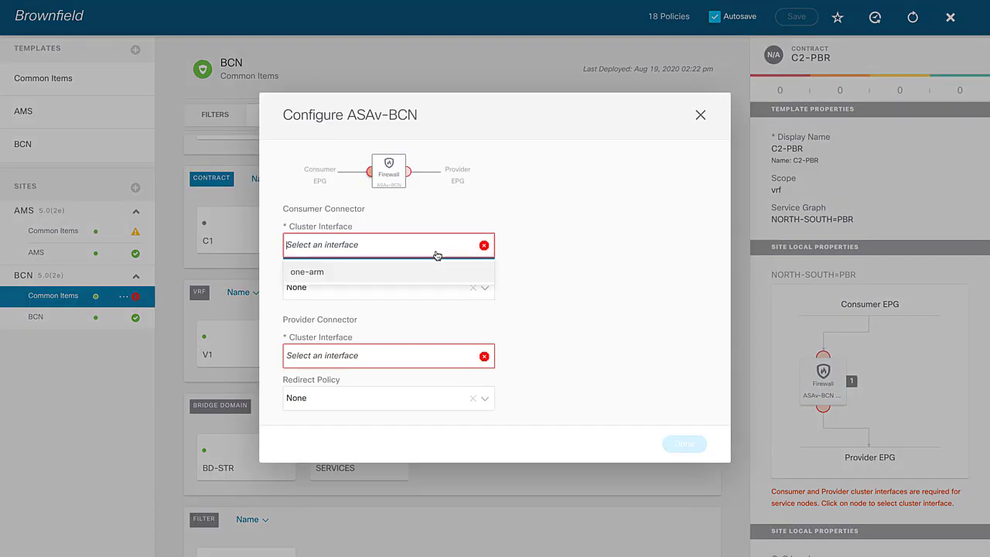
pyautogui.click(340, 274)
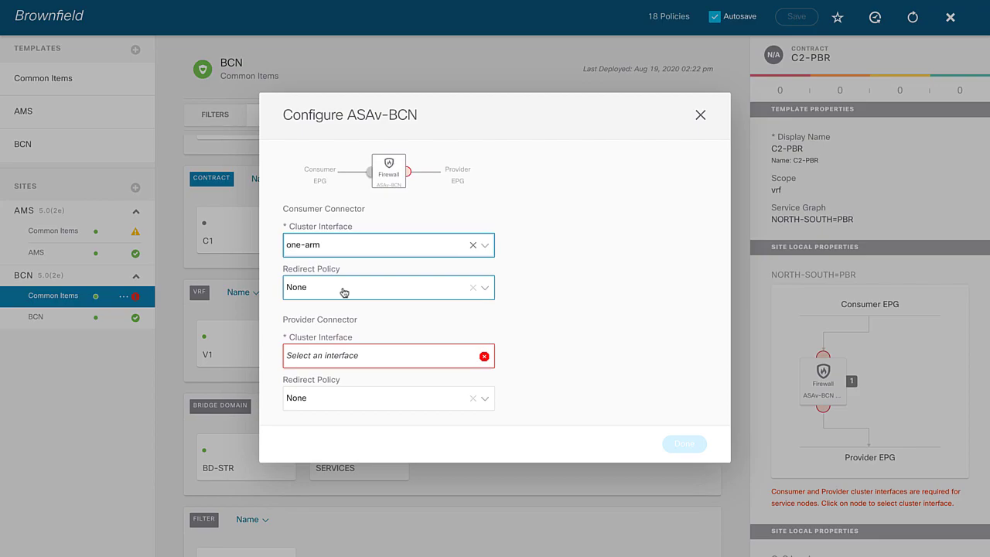
pyautogui.click(343, 293)
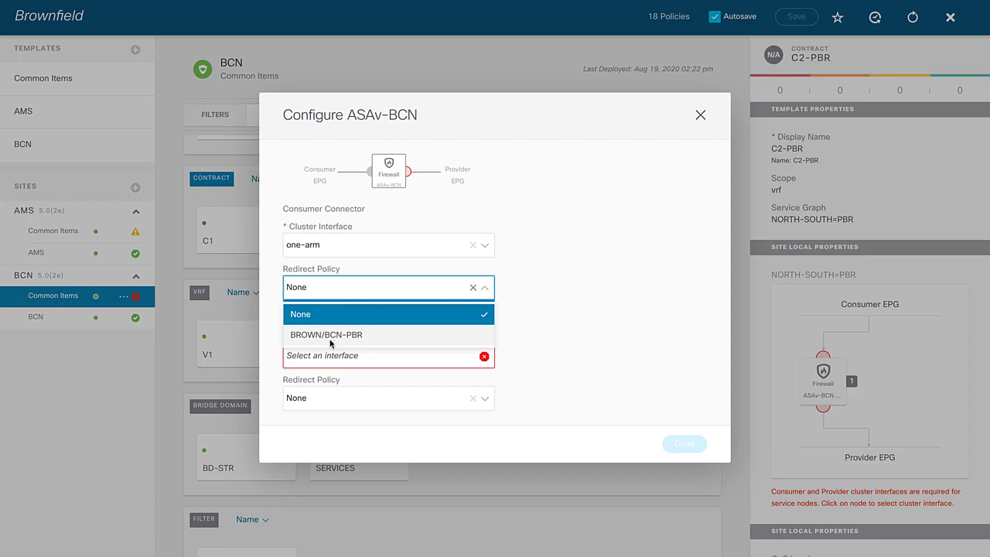
pyautogui.click(343, 343)
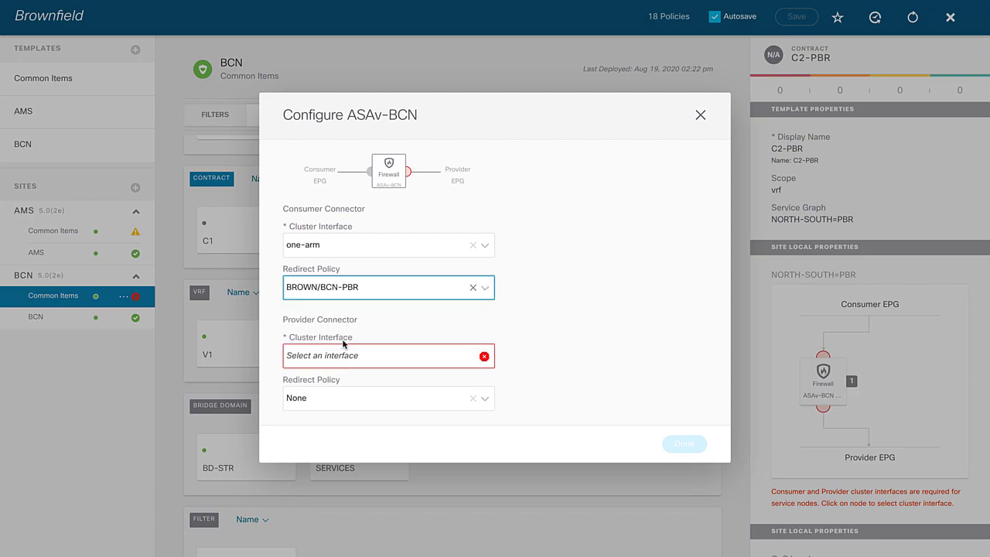
pyautogui.click(372, 361)
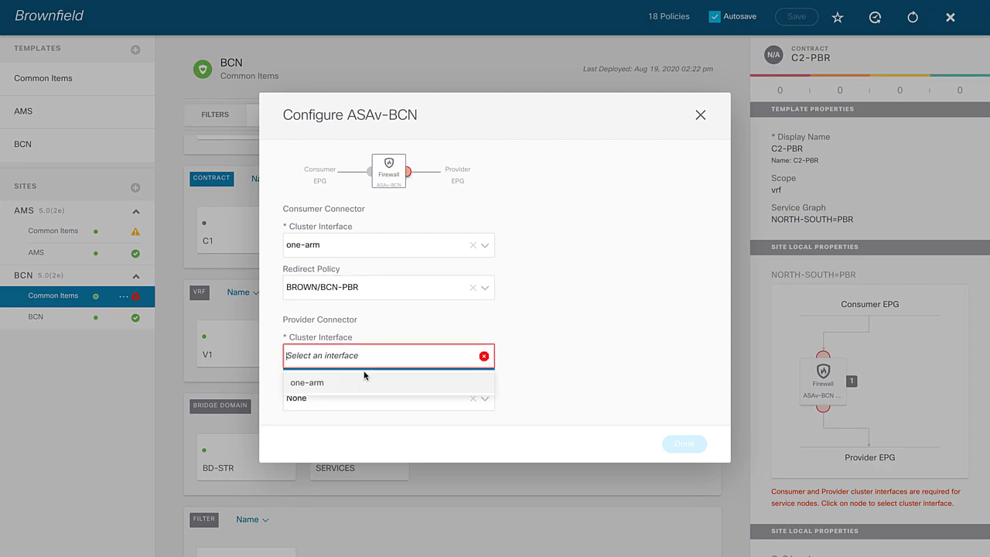
pyautogui.click(359, 384)
pyautogui.click(354, 400)
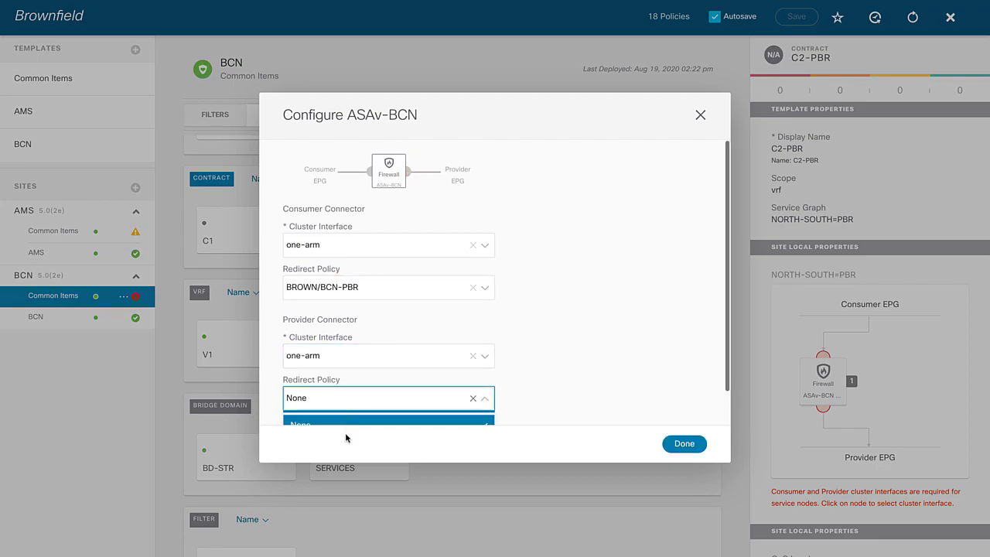
pyautogui.click(389, 413)
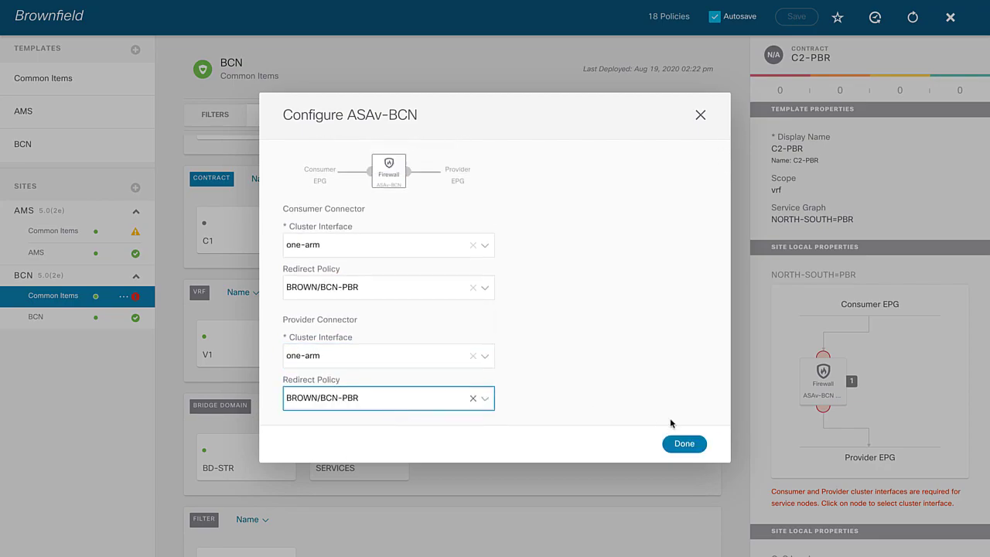
pyautogui.click(686, 444)
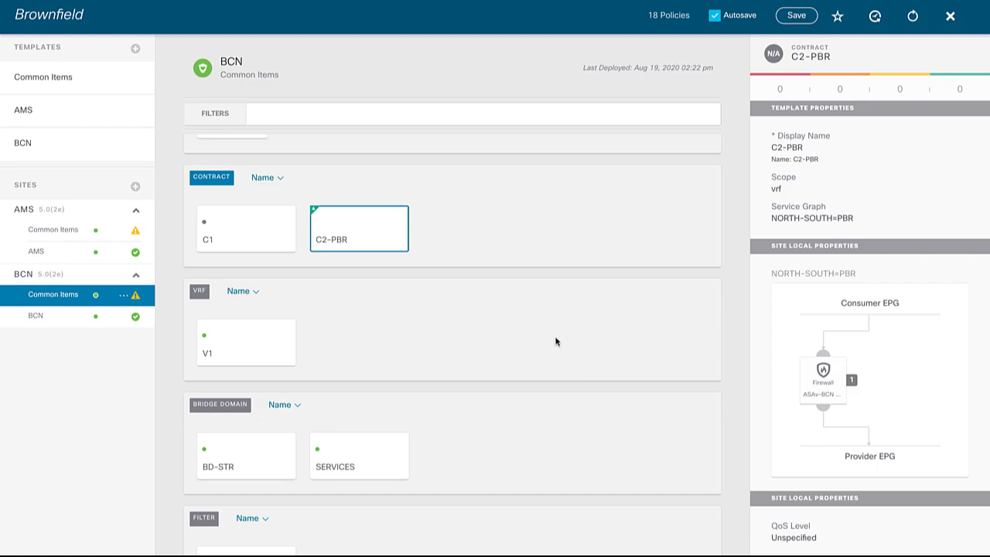
# Go back to the shared Common Items template of the Brownfield schema
pyautogui.scroll(3, 547, 314)
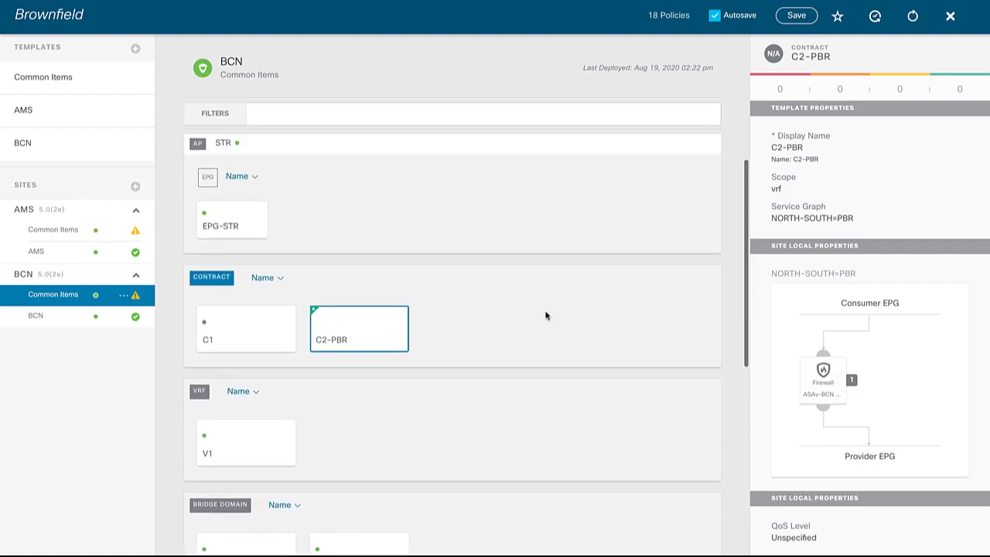
pyautogui.scroll(2, 547, 315)
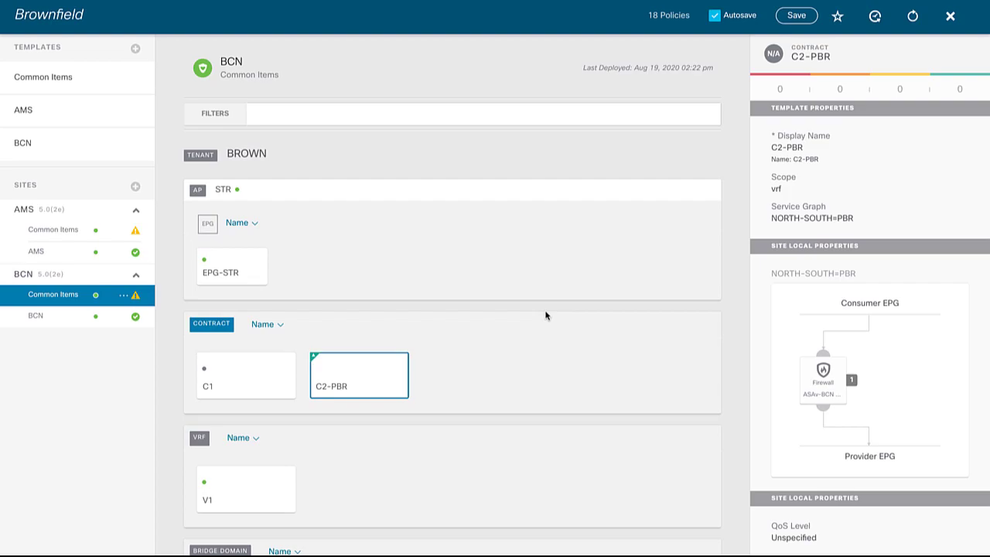
pyautogui.click(232, 267)
pyautogui.click(128, 78)
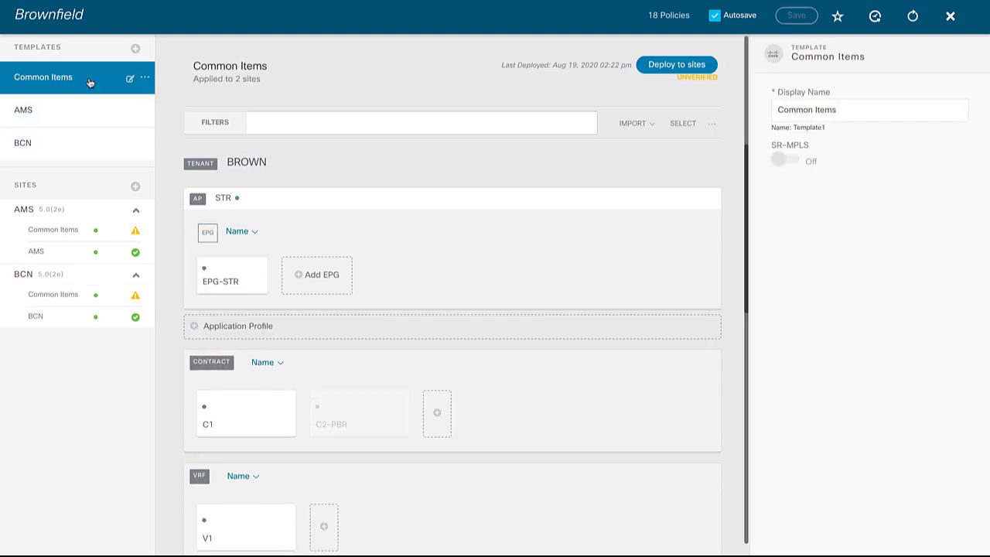
# Make EPG-STR a consumer of contract C2-PBR
pyautogui.click(248, 279)
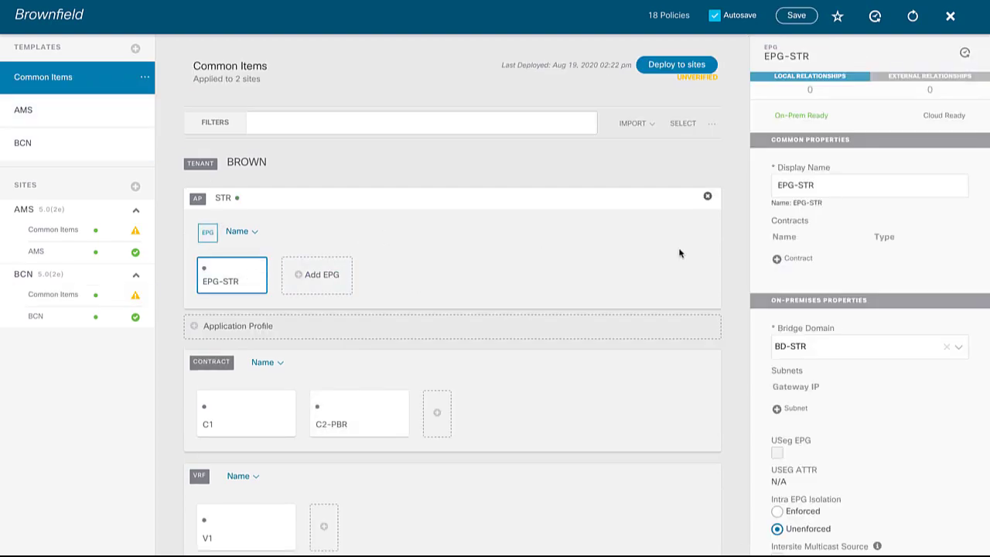
pyautogui.click(789, 261)
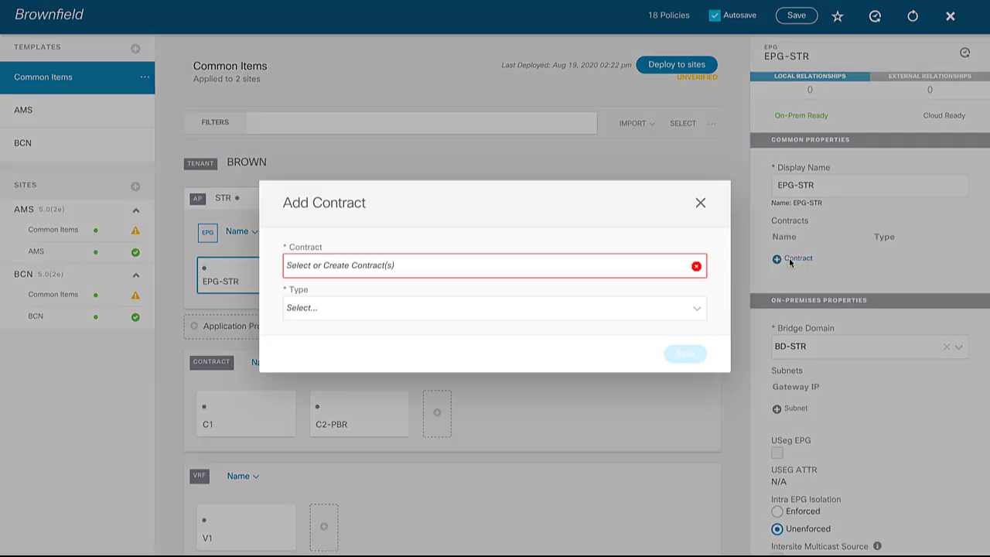
pyautogui.click(526, 268)
pyautogui.click(333, 325)
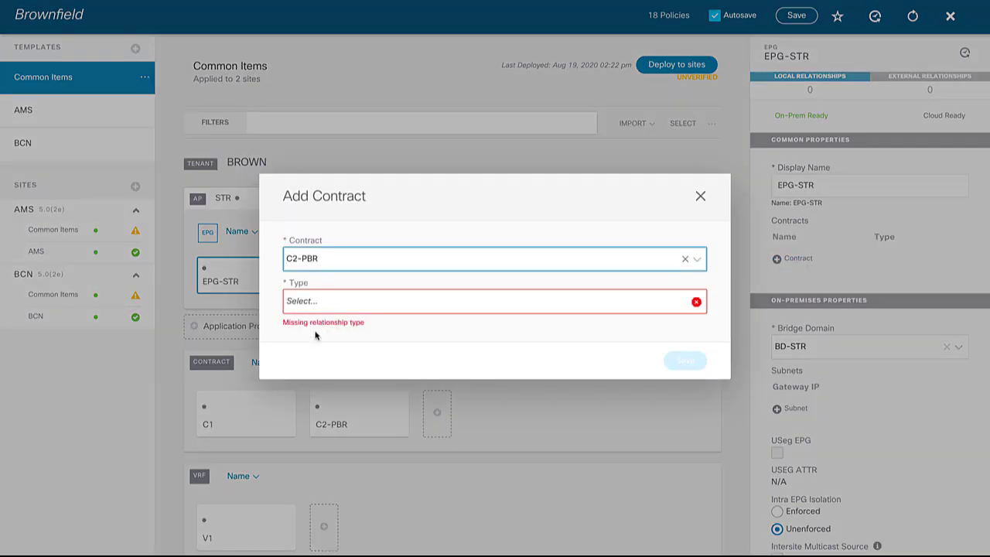
pyautogui.click(348, 308)
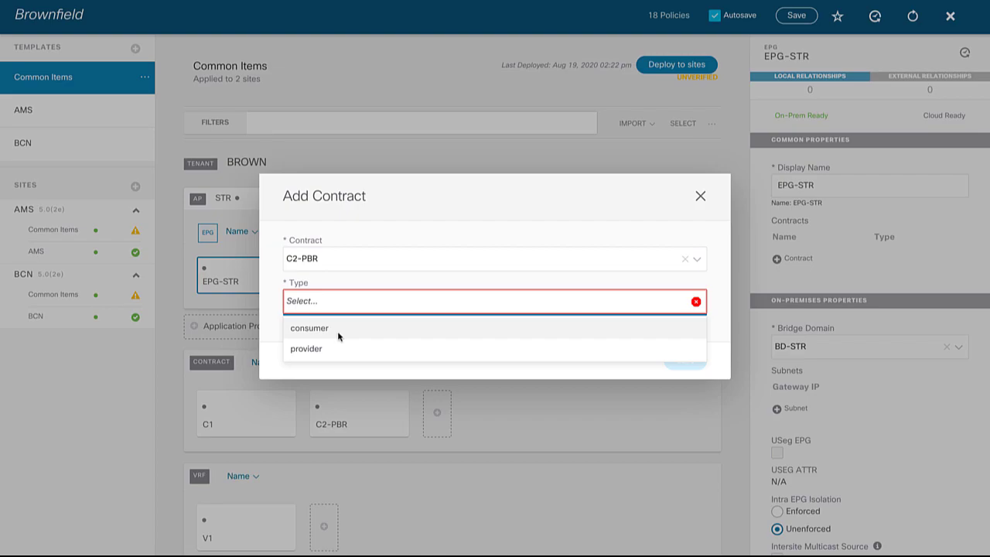
pyautogui.click(338, 329)
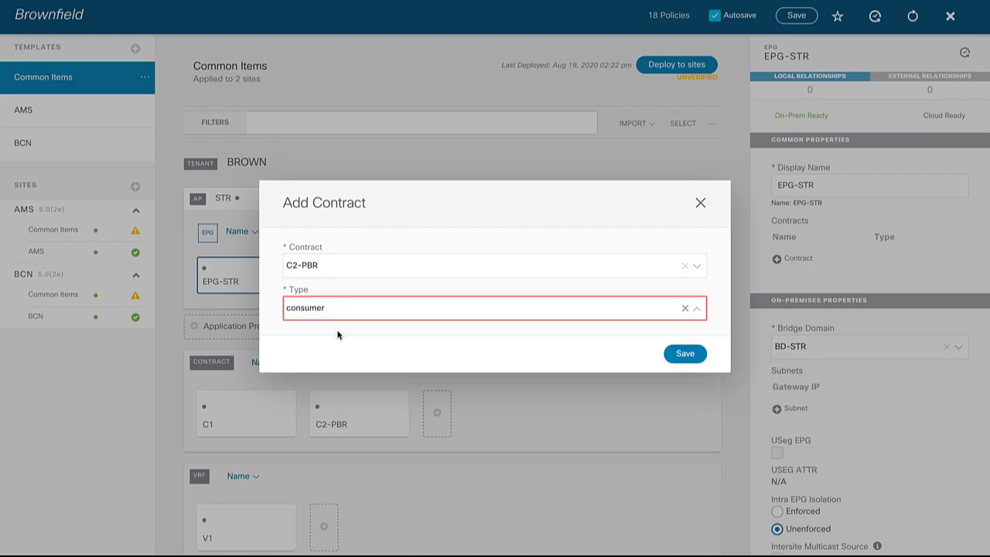
pyautogui.click(686, 354)
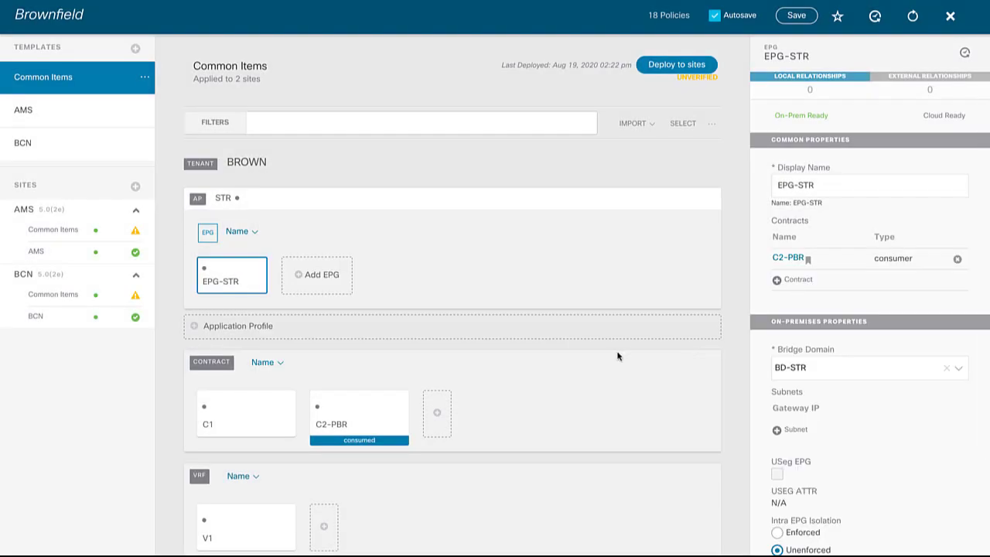
# Make external EPG CSR_NETS the provider of C2-PBR and review the deploy-to-sites summary
pyautogui.scroll(-4, 539, 351)
pyautogui.scroll(-8, 444, 403)
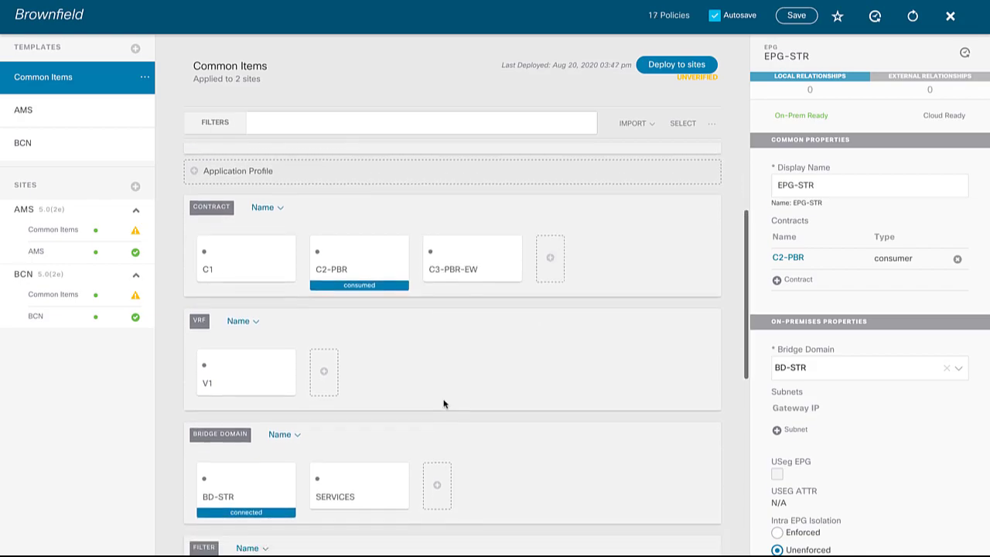
pyautogui.scroll(-1, 444, 403)
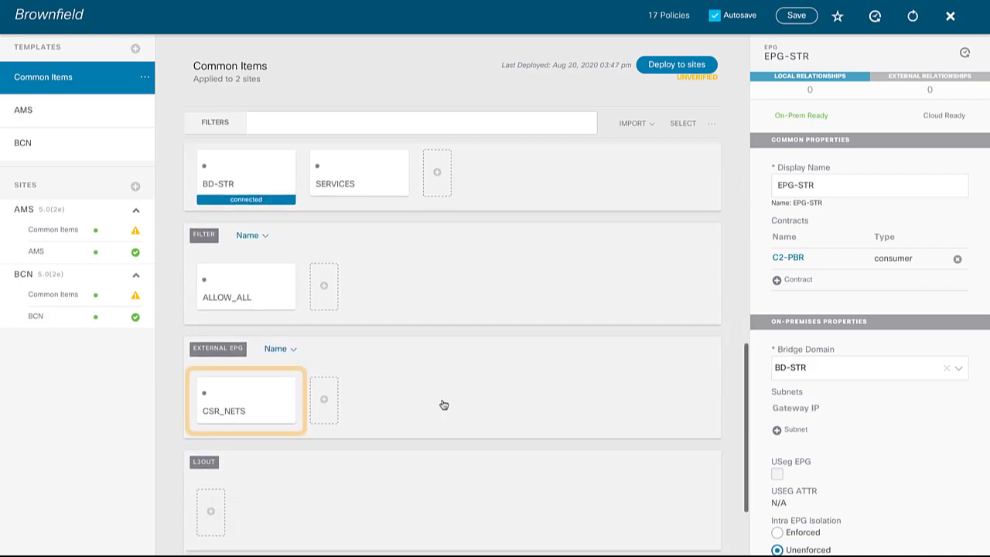
pyautogui.click(262, 409)
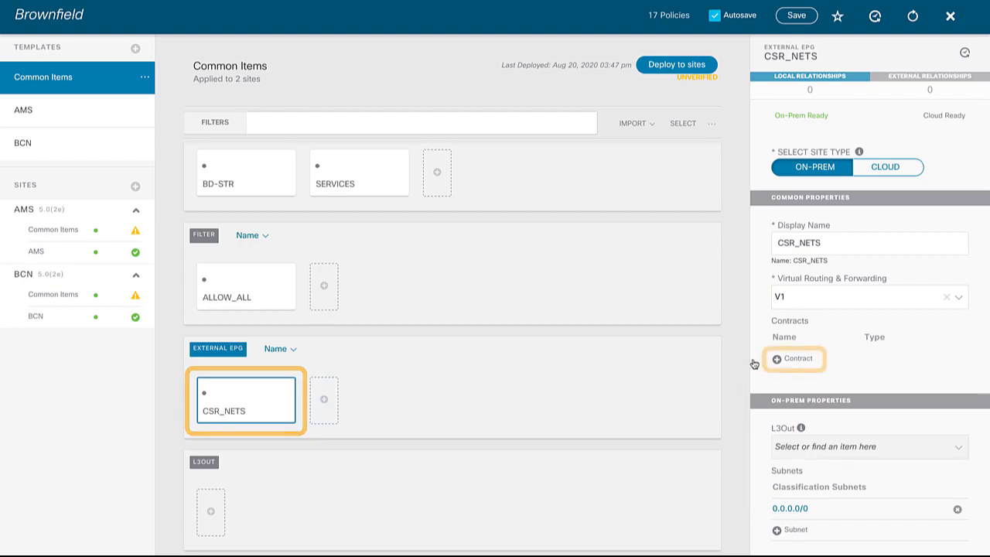
pyautogui.click(794, 359)
pyautogui.click(586, 274)
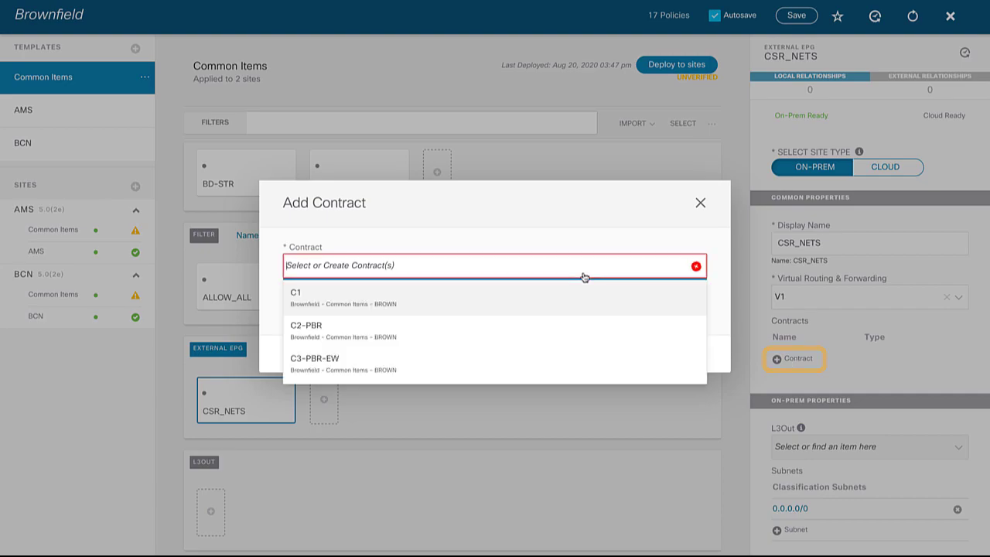
pyautogui.click(453, 329)
pyautogui.click(418, 315)
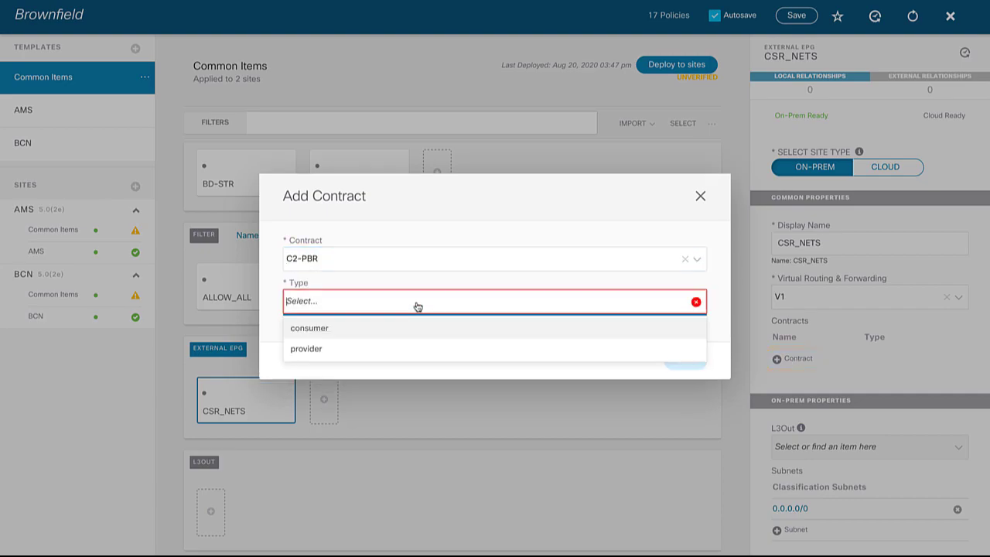
pyautogui.click(395, 355)
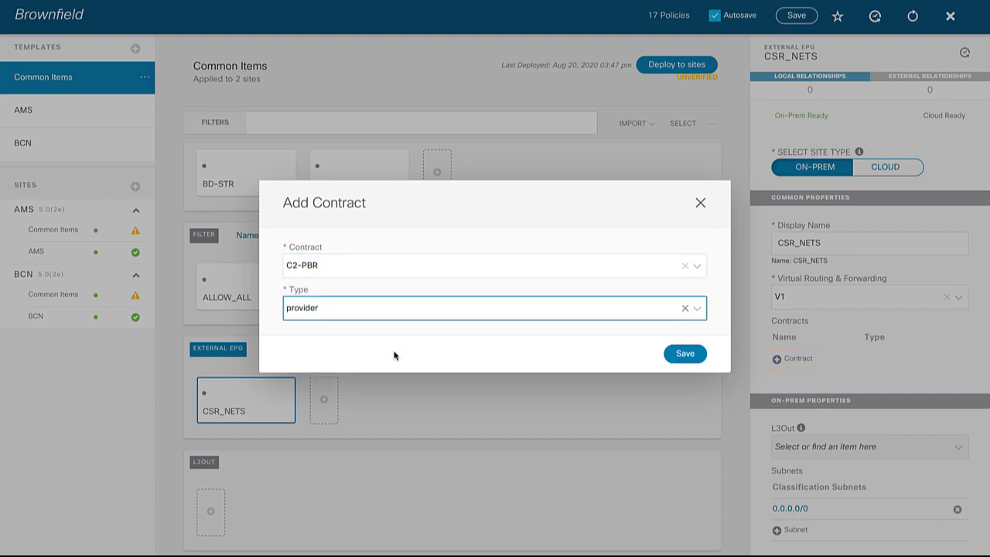
pyautogui.click(685, 353)
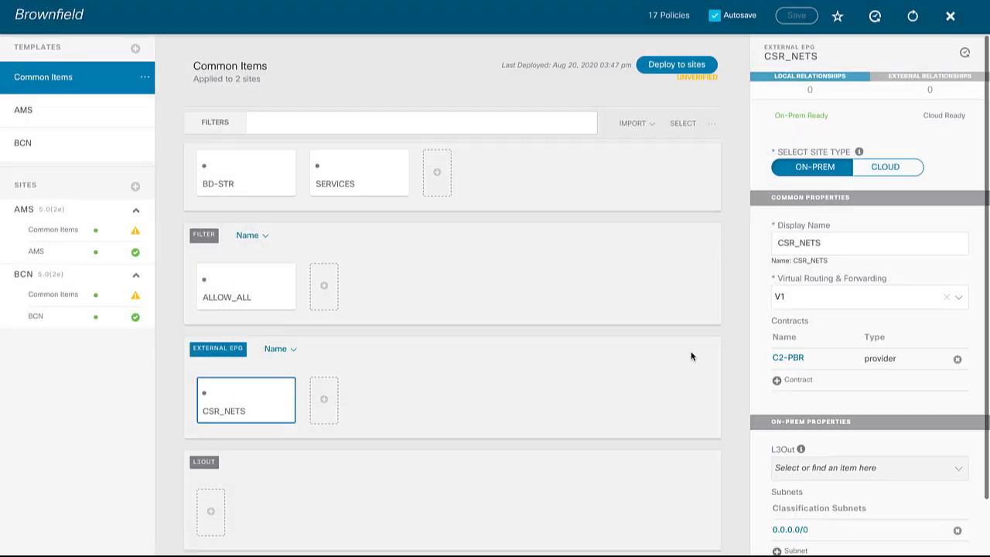
pyautogui.click(683, 71)
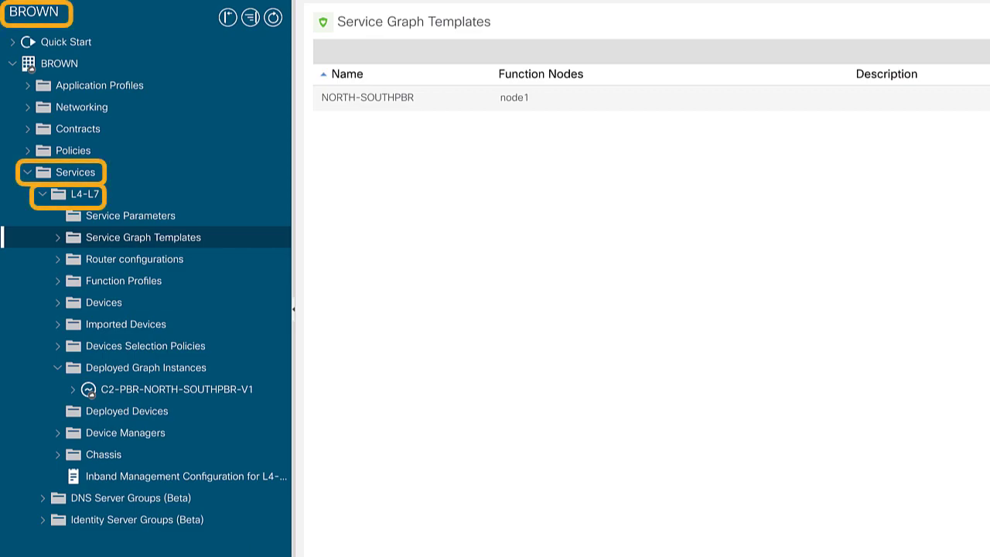
# Show tenant BROWN's deployed graph instances, then start the real-time capture on ASAv-AMS
pyautogui.click(177, 378)
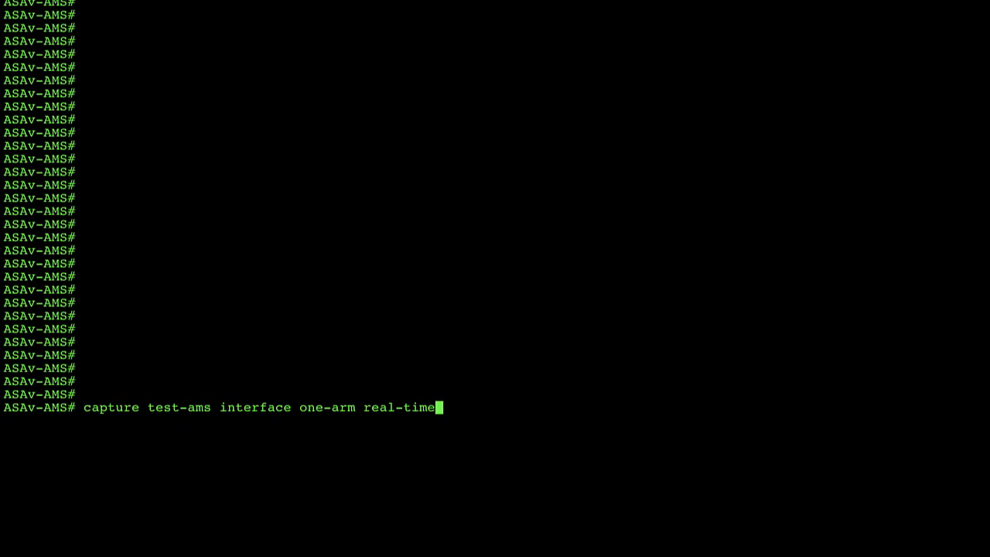
pyautogui.press('Return')
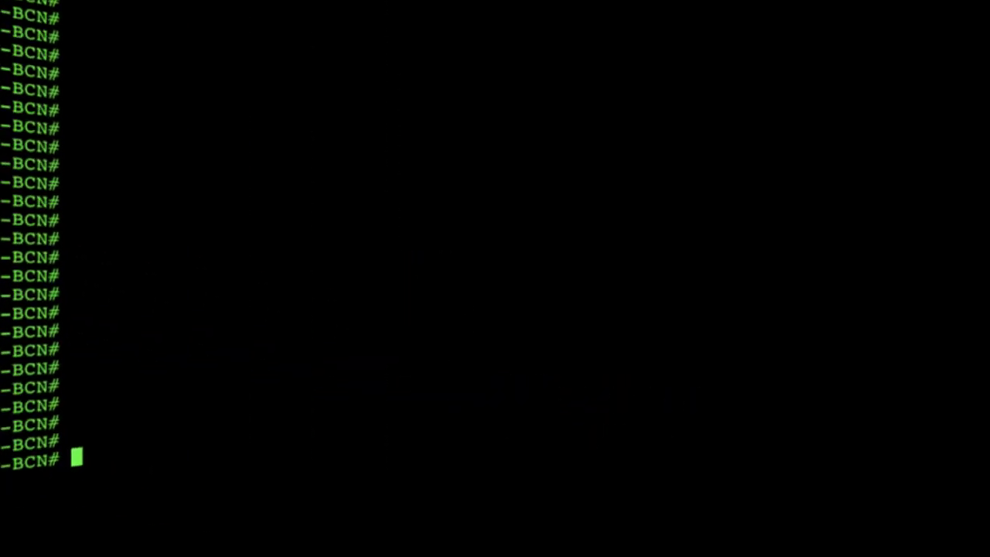
# Run 'capture test-bcn interface one-arm real-time' on the ASAv-BCN firewall
pyautogui.write('capture test-bcn interface one-arm real-time')
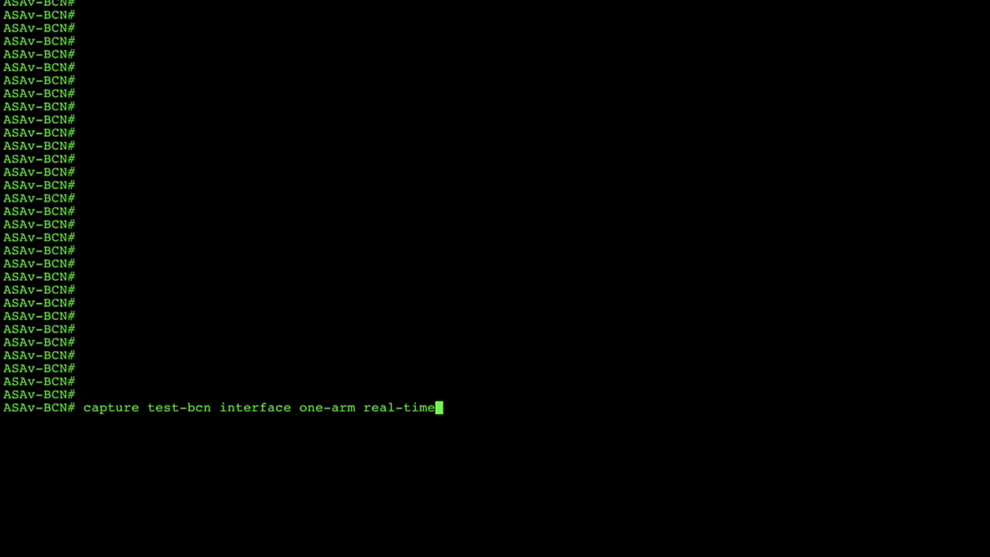
pyautogui.press('Return')
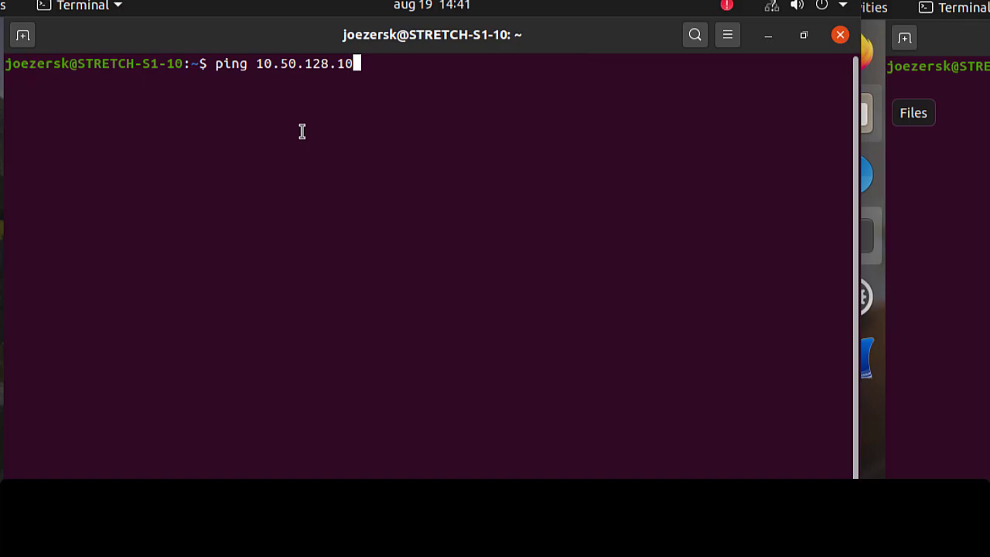
# Ping 10.50.128.10 from STRETCH-S1-10 and from STRETCH-S2-30
pyautogui.press('Return')
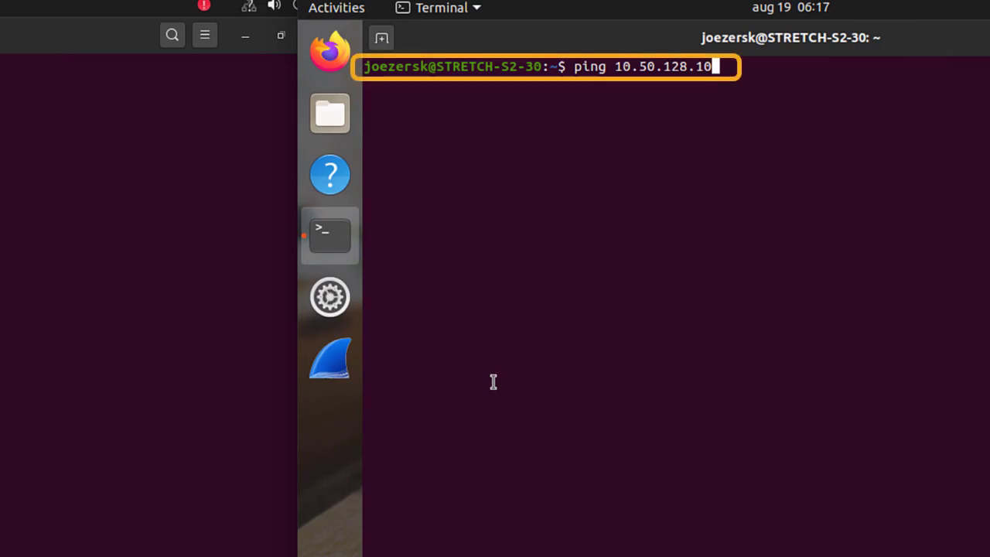
pyautogui.click(130, 461)
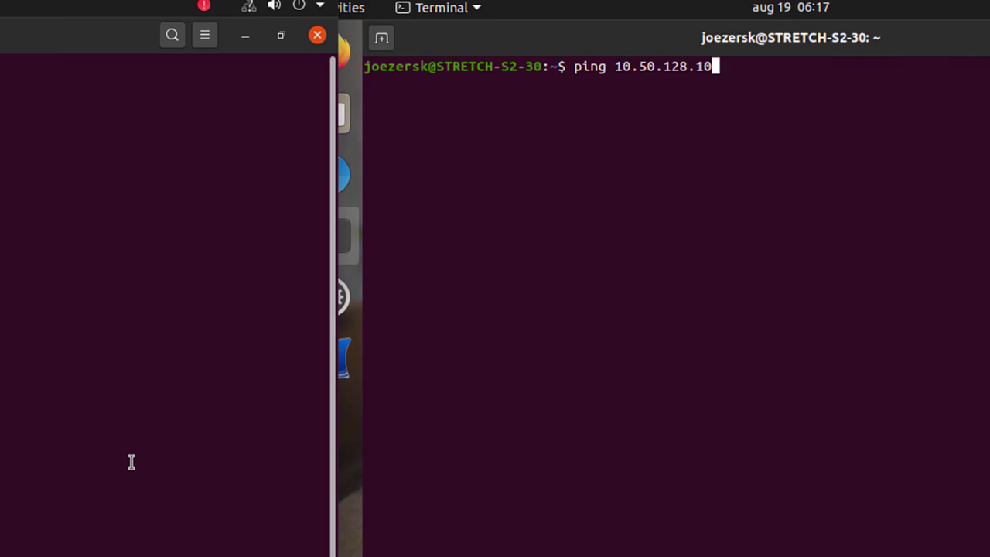
pyautogui.click(570, 433)
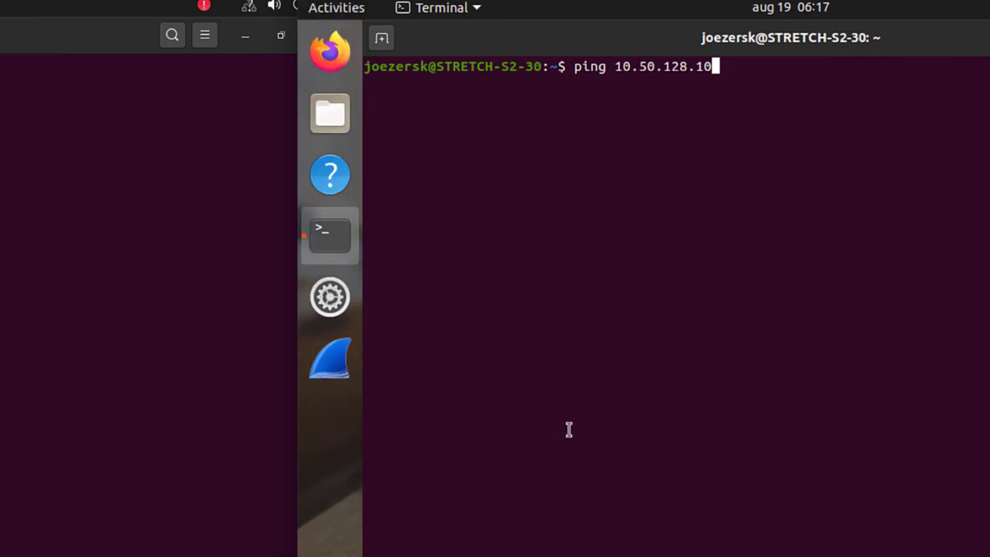
pyautogui.press('Return')
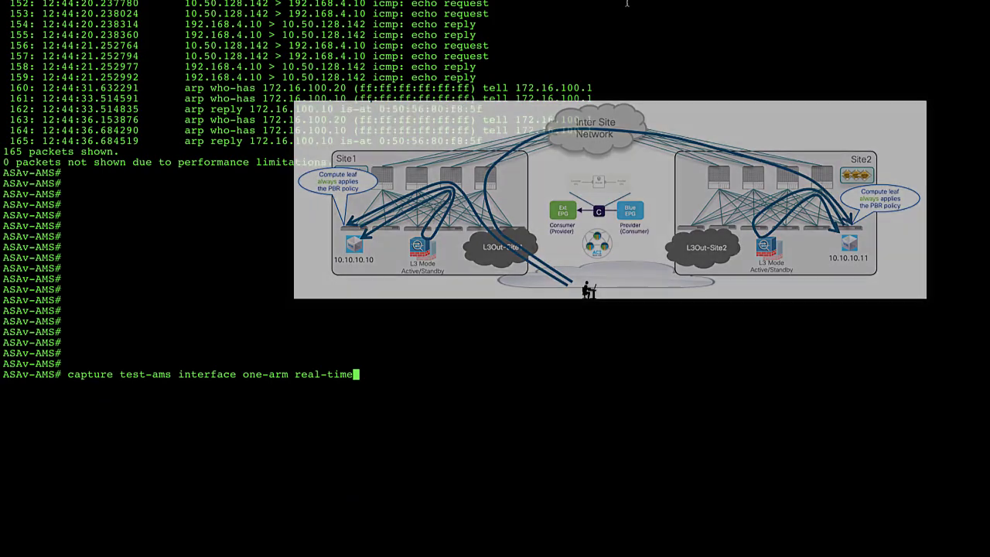
# Review the captured ICMP echoes, then rerun the one-arm real-time captures on ASAv-AMS and ASAv-BCN
pyautogui.press('Return')
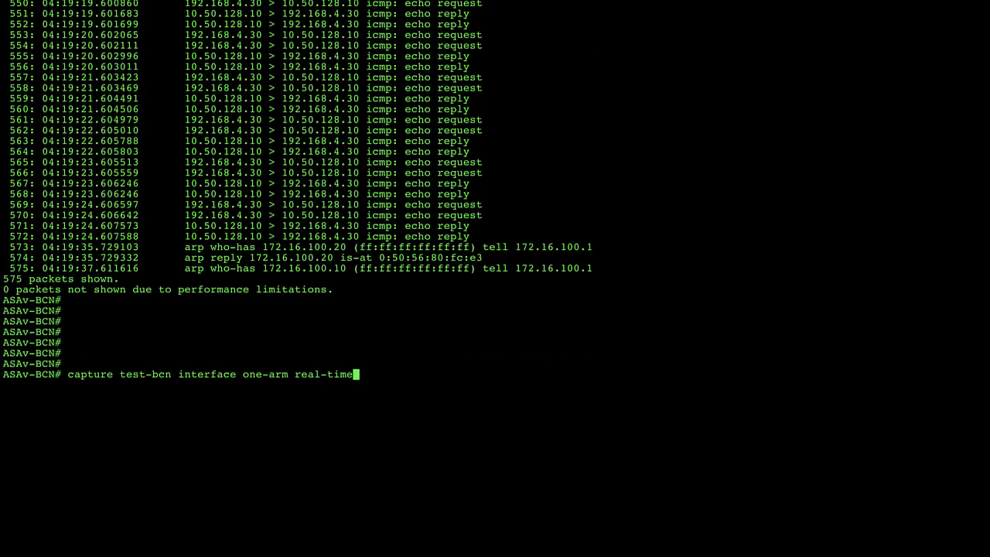
pyautogui.press('Return')
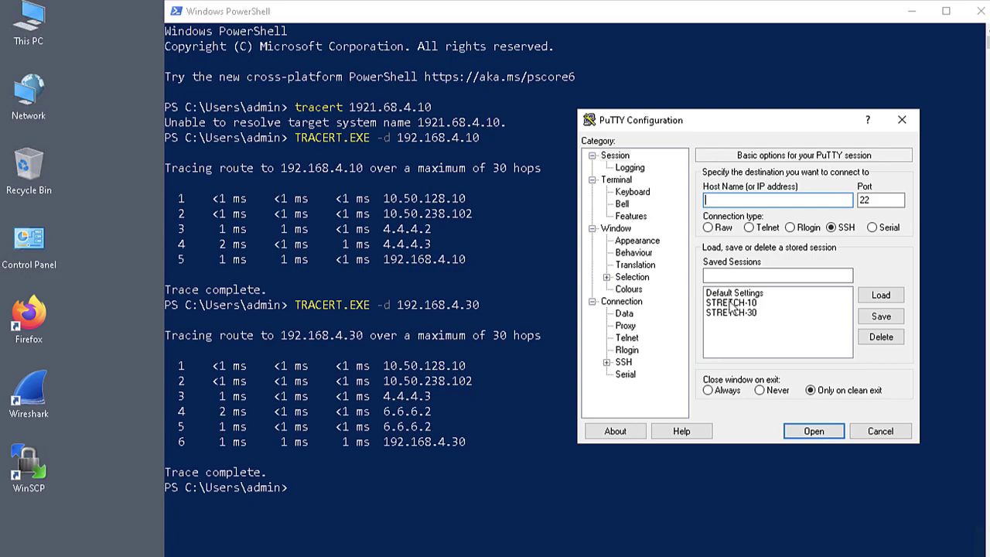
# Launch the saved STRETCH-10 PuTTY session and submit the login password
pyautogui.click(736, 304)
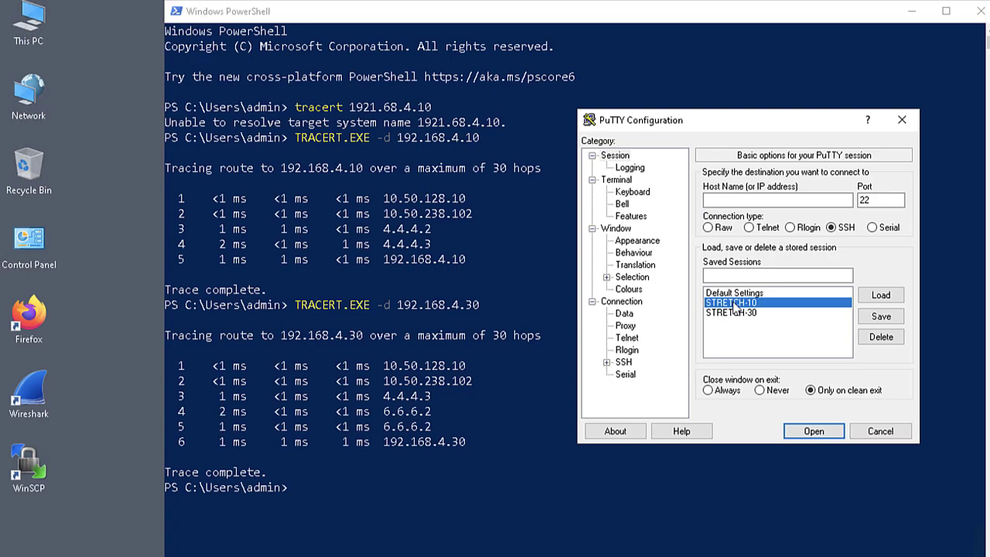
pyautogui.doubleClick(734, 304)
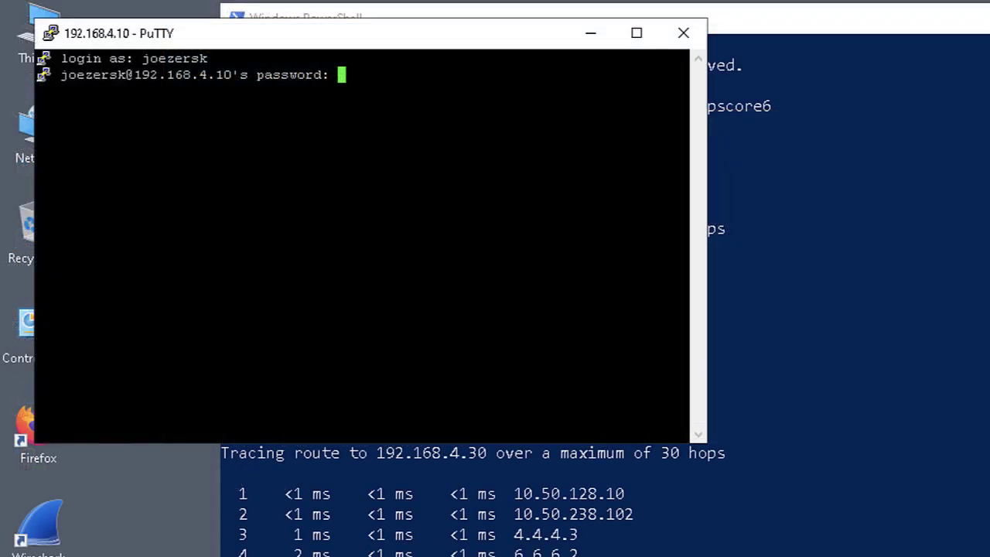
pyautogui.press('Return')
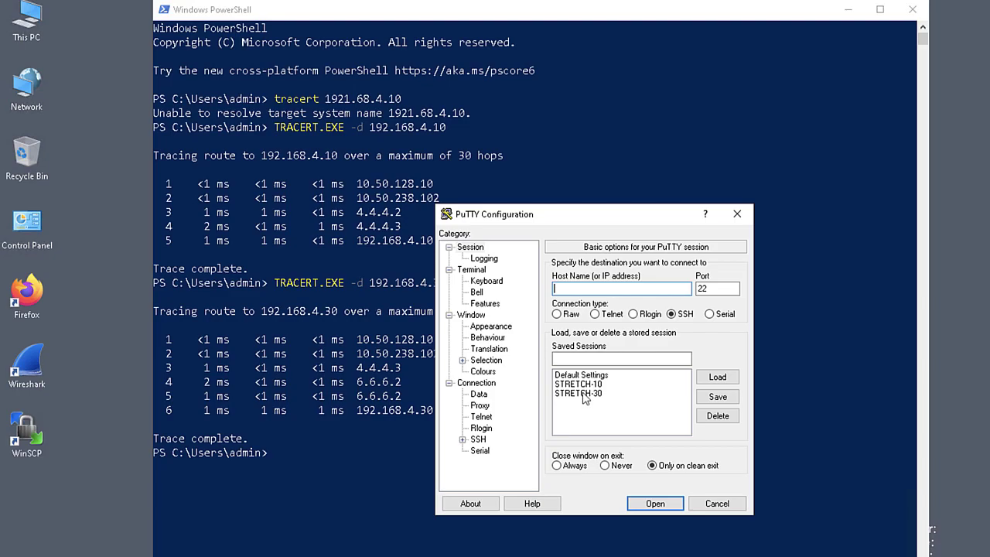
# Open the STRETCH-30 SSH session to 192.168.4.30 and enter the login name and password
pyautogui.doubleClick(582, 394)
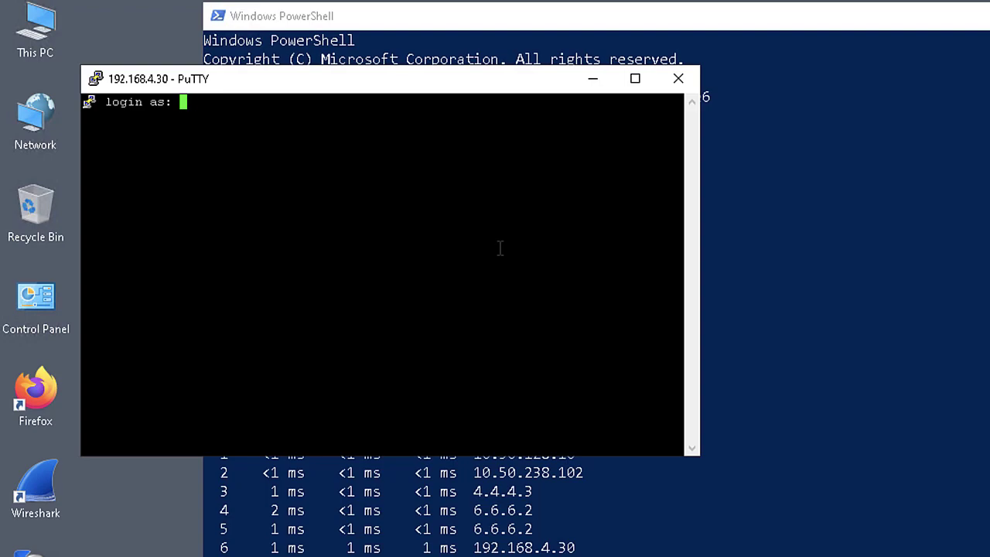
pyautogui.press('Return')
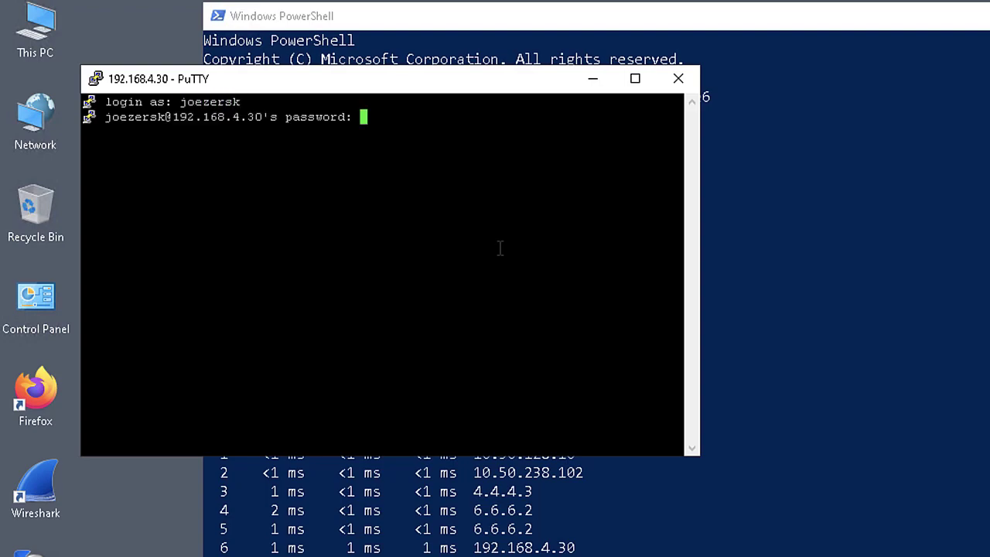
pyautogui.press('Return')
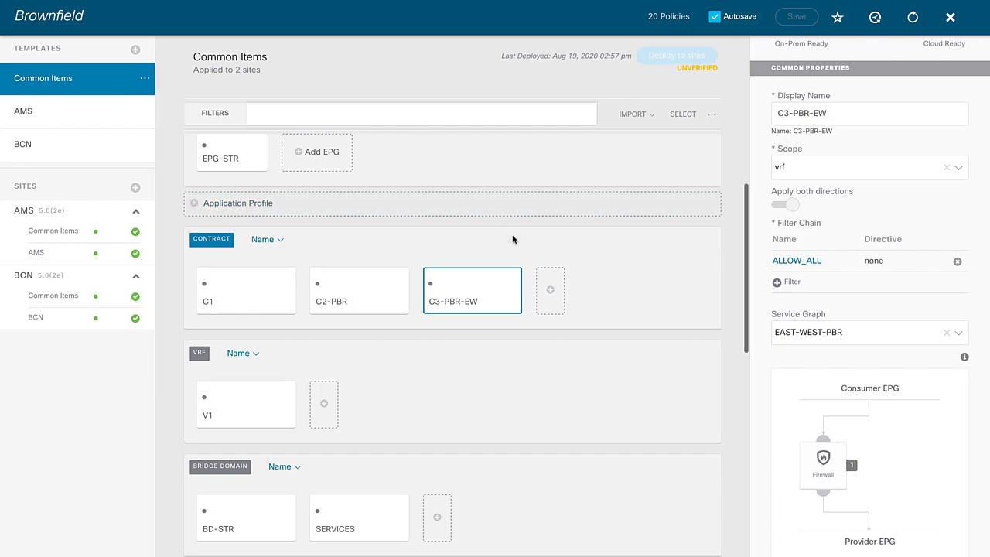
pyautogui.scroll(-6, 512, 239)
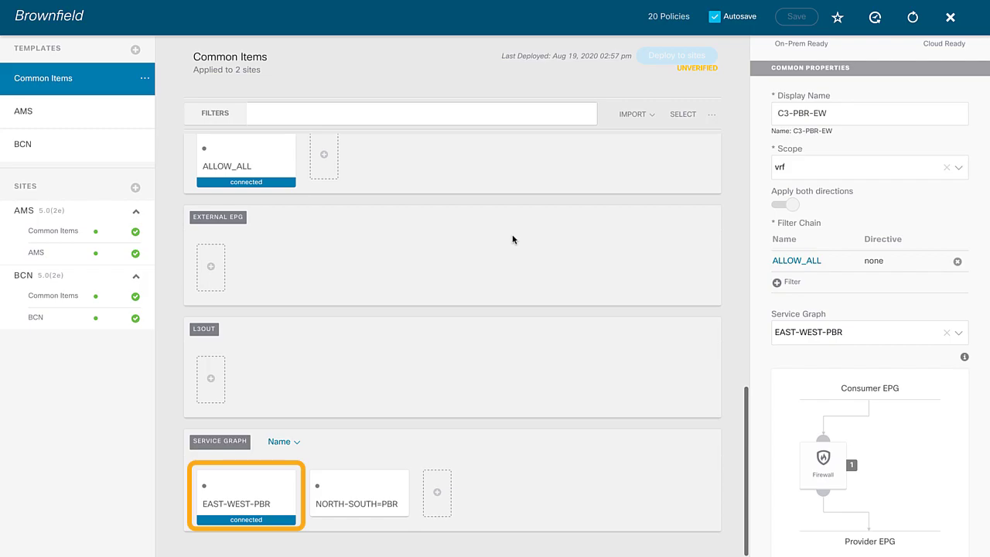
pyautogui.click(238, 492)
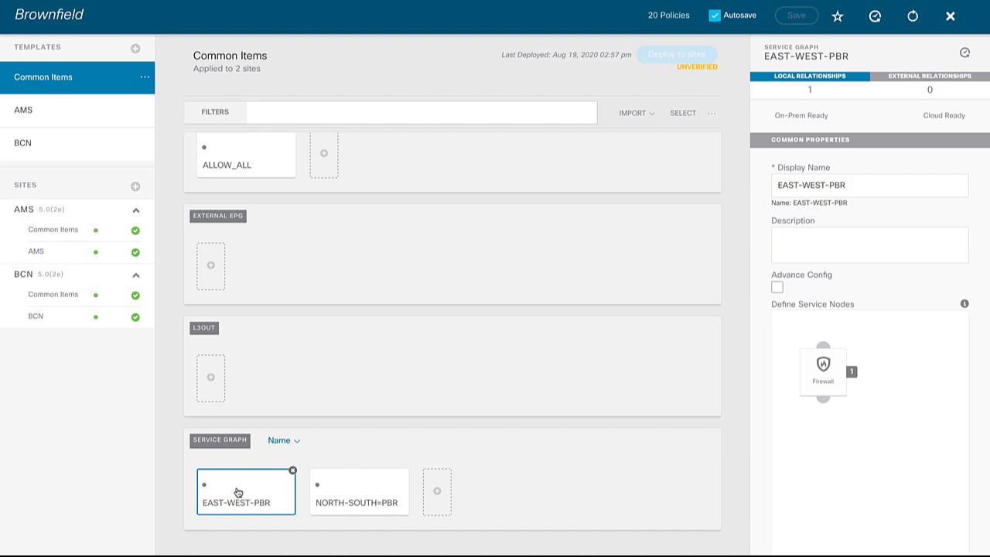
pyautogui.scroll(3, 471, 248)
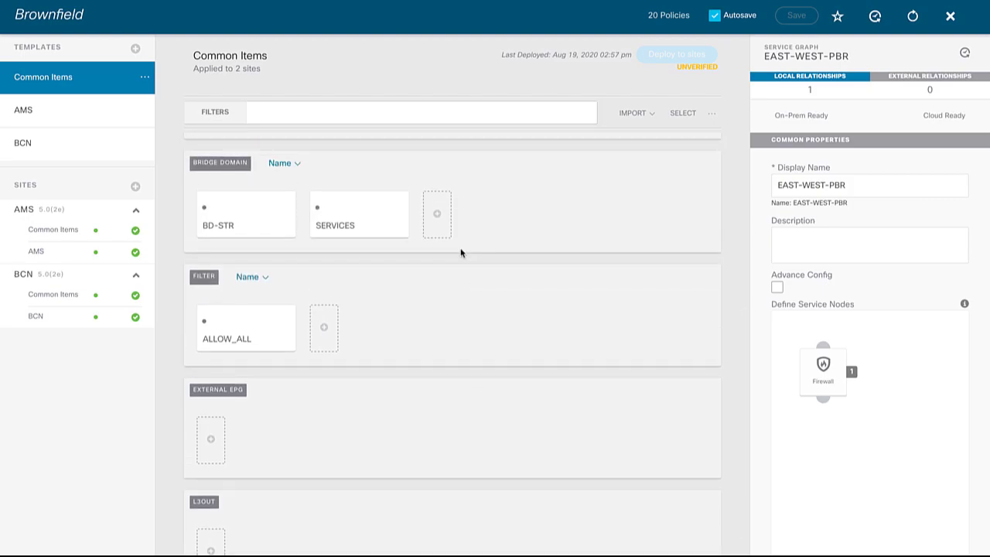
pyautogui.scroll(4, 471, 249)
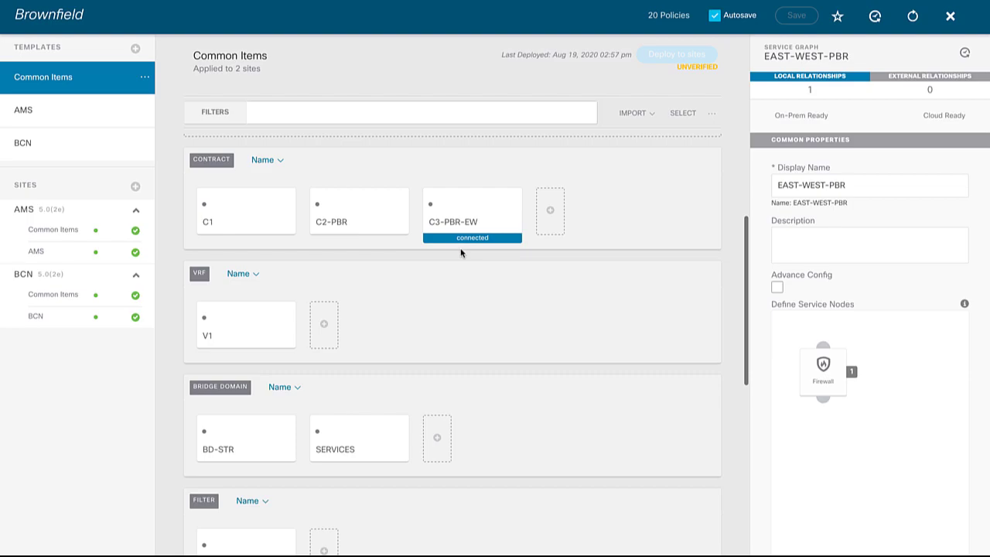
pyautogui.click(461, 229)
pyautogui.scroll(-1, 840, 426)
pyautogui.scroll(-1, 839, 426)
pyautogui.click(823, 437)
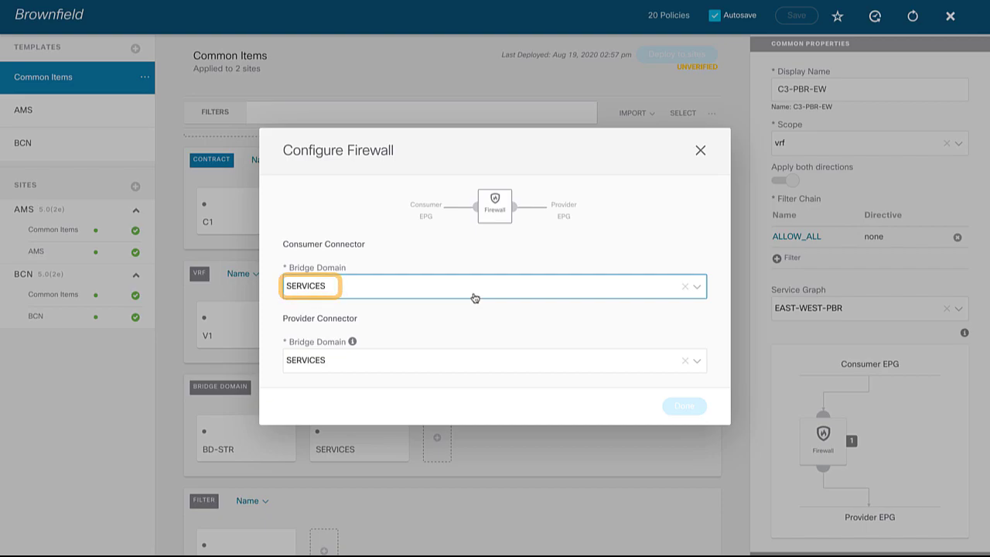
pyautogui.click(700, 150)
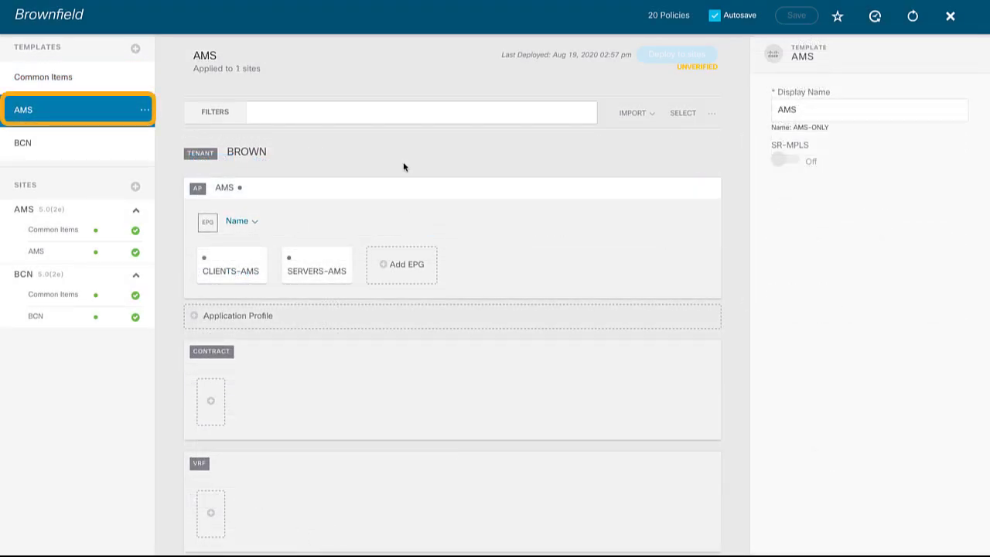
# Save subnet 192.168.1.1/24 of EPG CLIENTS-AMS again, unchanged, in the Update Subnet dialog
pyautogui.click(239, 264)
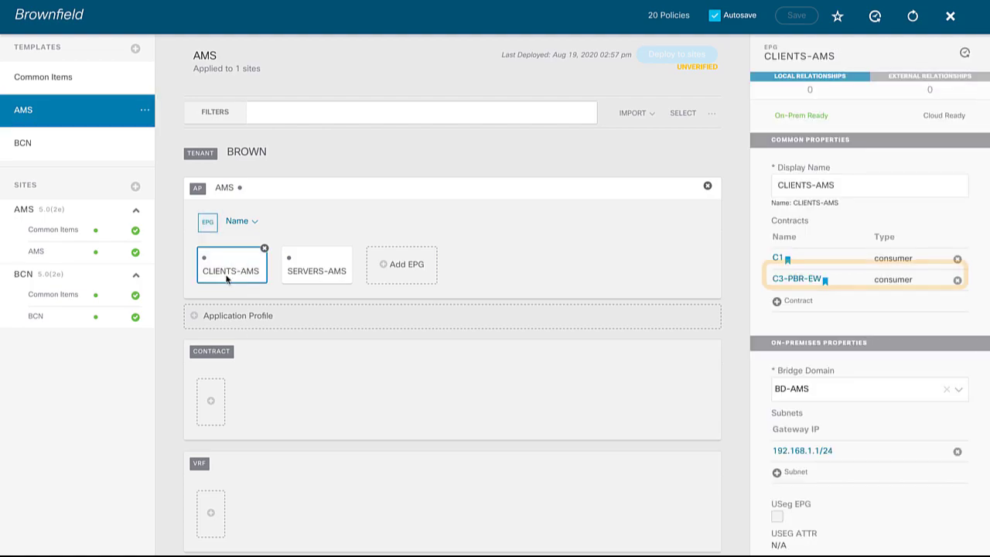
pyautogui.scroll(-1, 789, 286)
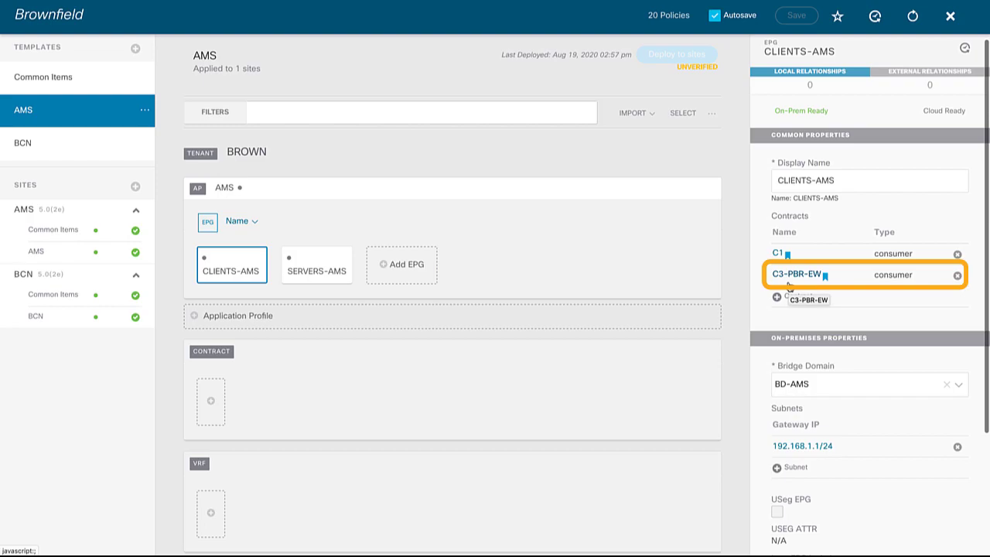
pyautogui.scroll(-2, 789, 286)
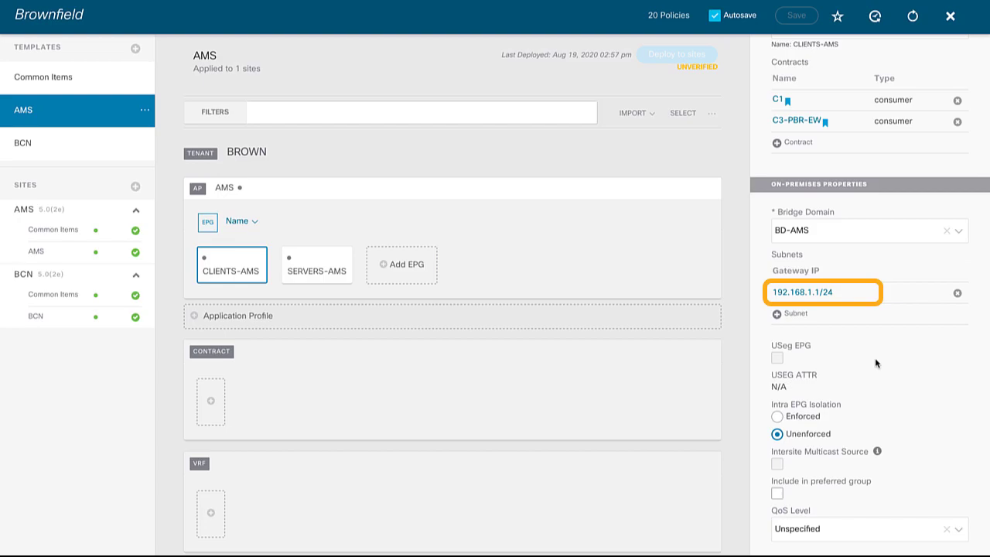
pyautogui.click(807, 293)
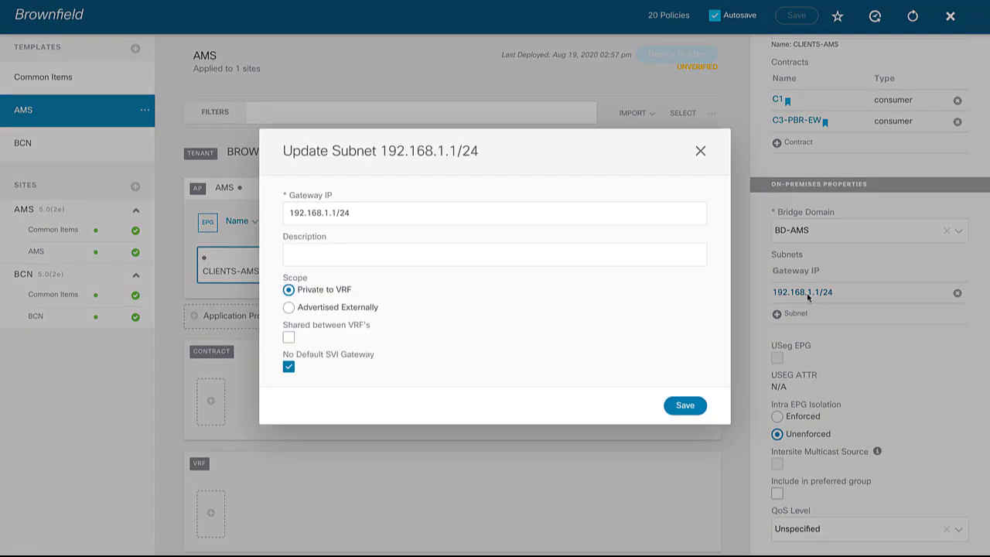
pyautogui.click(414, 257)
pyautogui.click(679, 407)
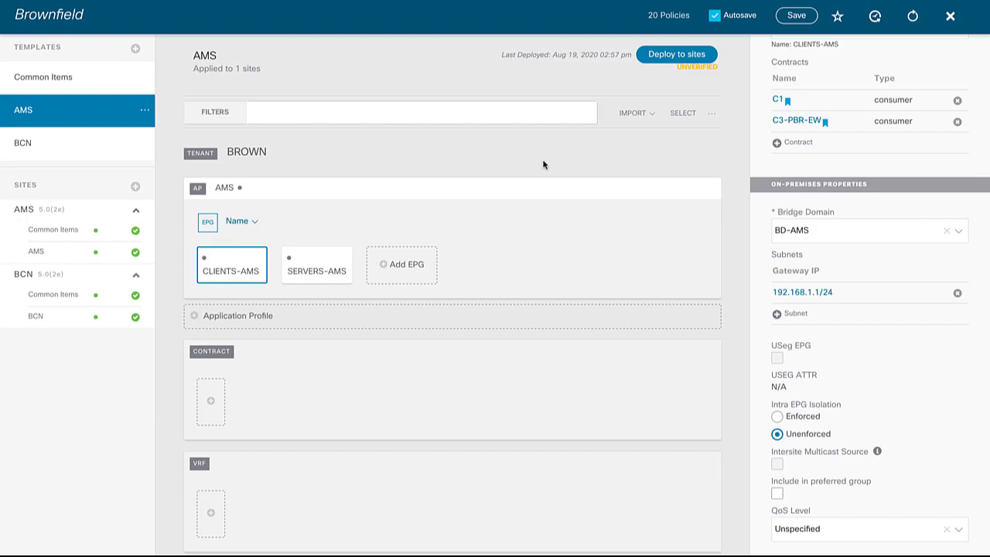
# Deploy the AMS template, check BCN-SERVERS, then deploy the BCN template to its site
pyautogui.click(677, 55)
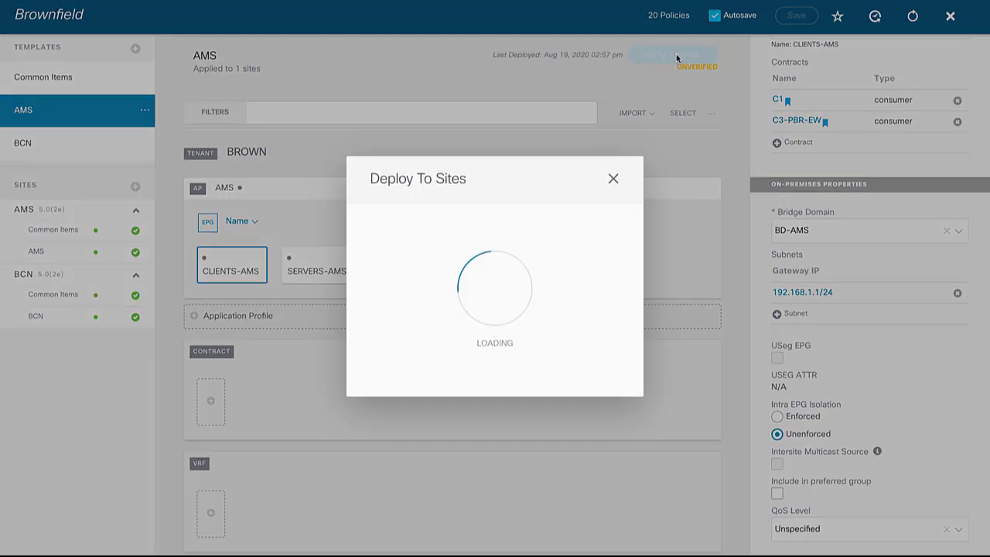
pyautogui.click(642, 344)
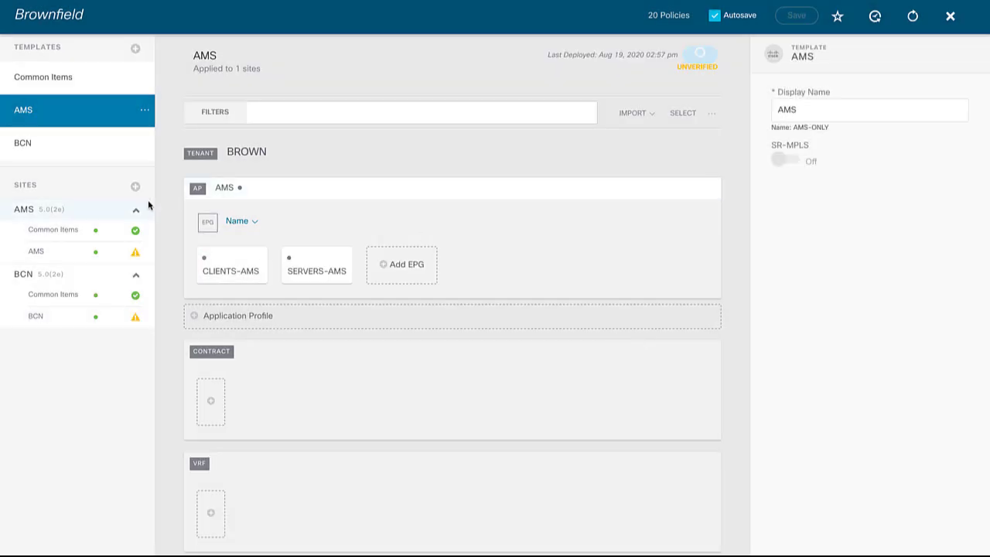
pyautogui.click(84, 147)
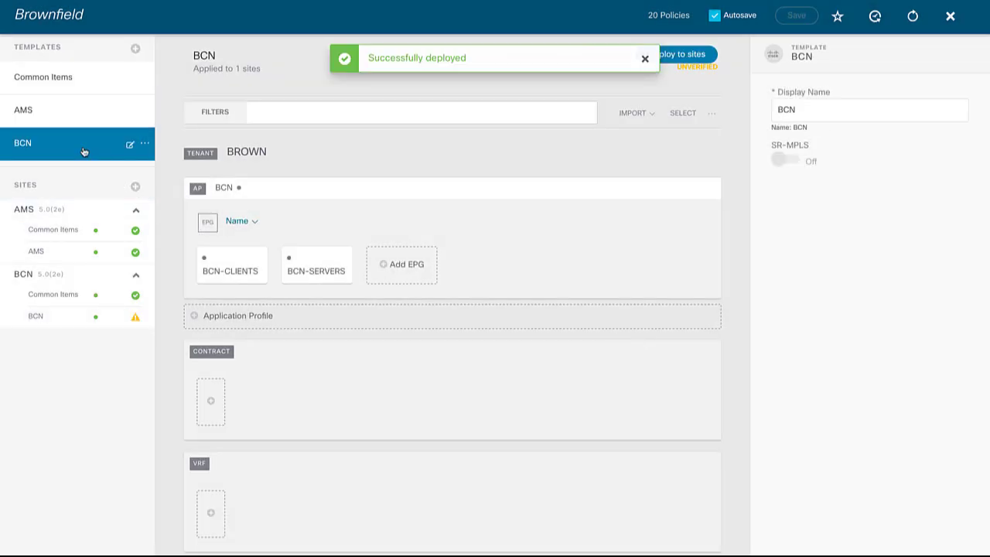
pyautogui.click(319, 262)
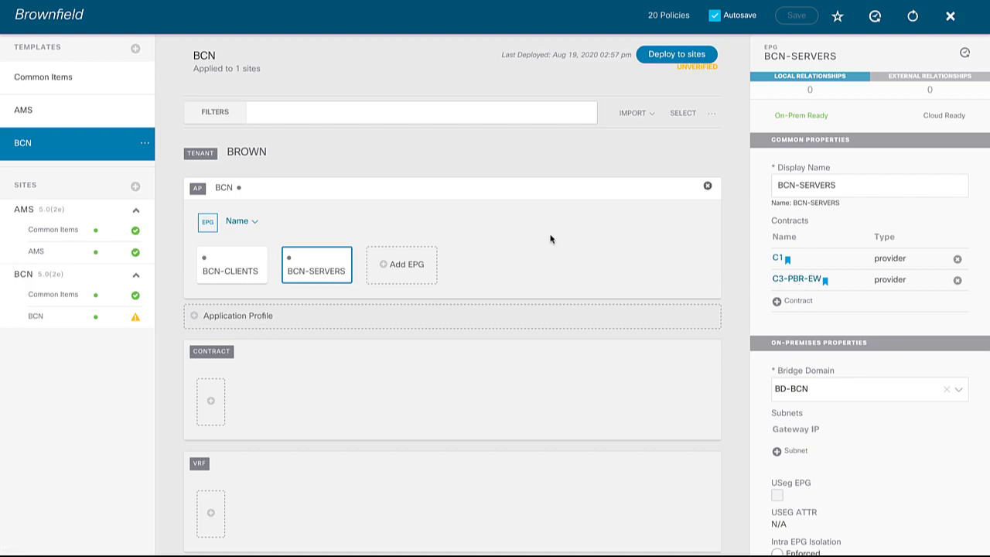
pyautogui.click(661, 59)
pyautogui.click(644, 341)
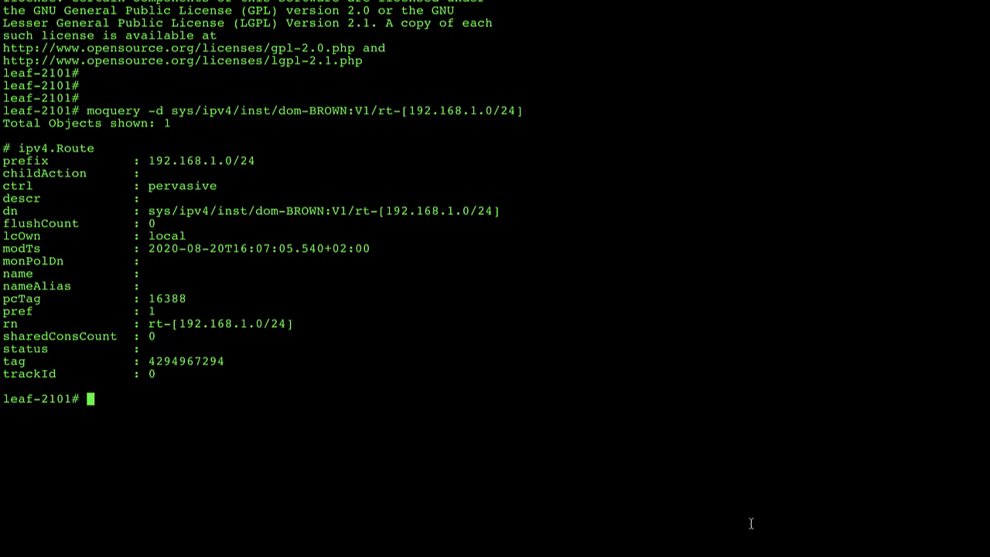
# Display the routing table of VRF BROWN:V1 with 'show ip route vrf BROWN:V1'
pyautogui.write('show ip route vrf BROWN:V1')
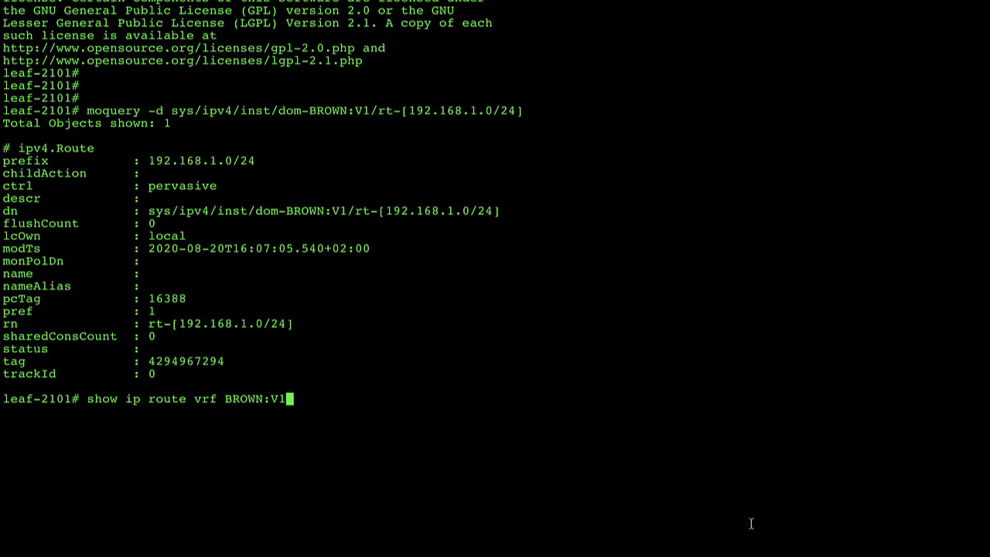
pyautogui.press('Return')
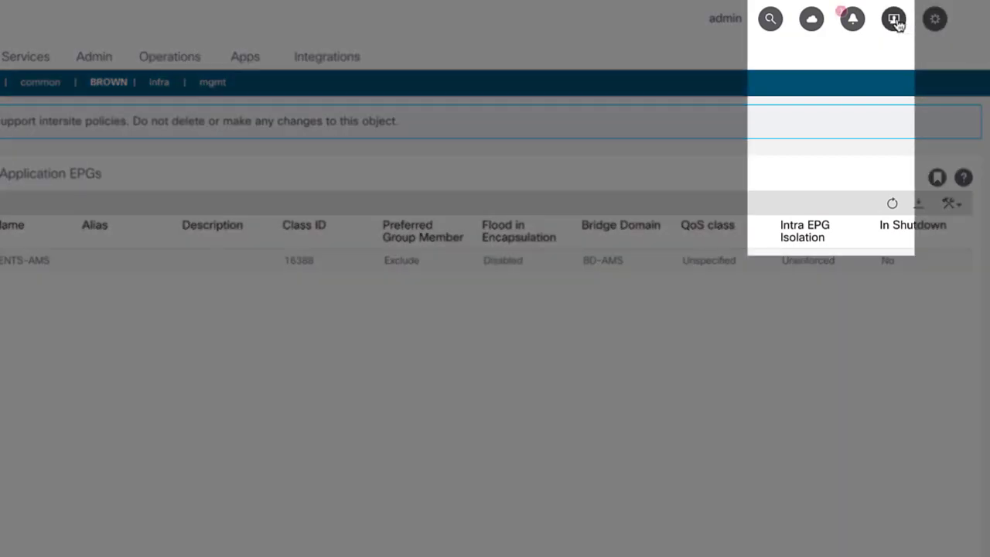
pyautogui.click(895, 21)
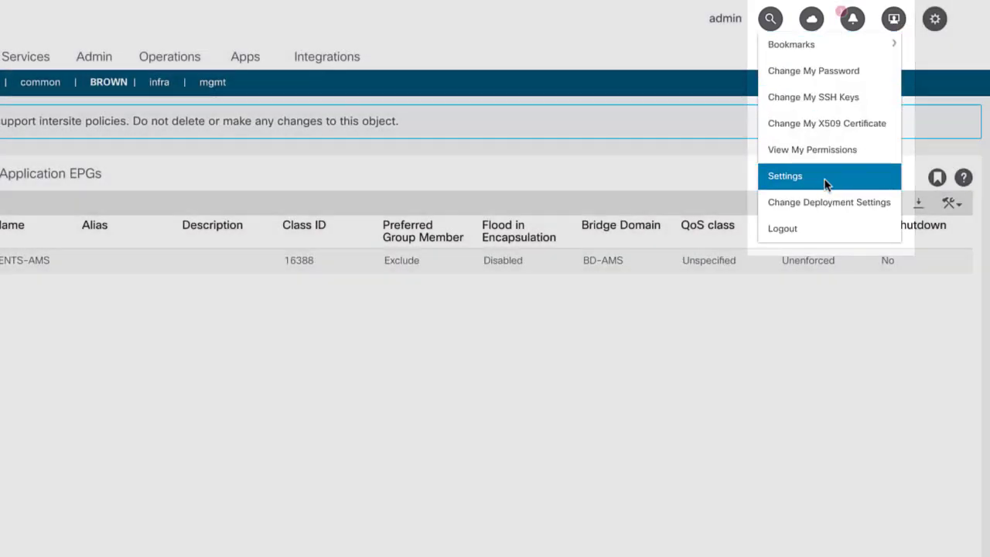
pyautogui.click(827, 184)
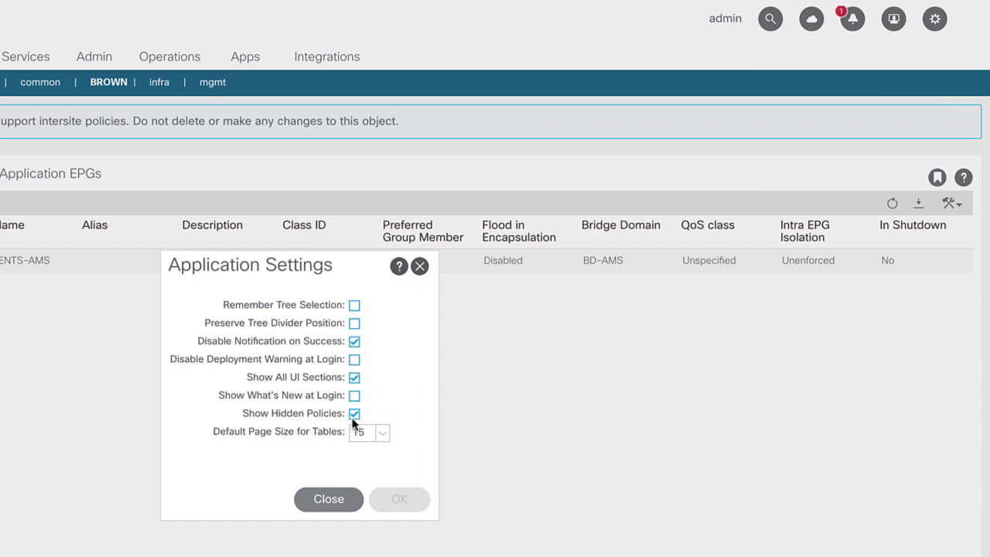
pyautogui.click(329, 509)
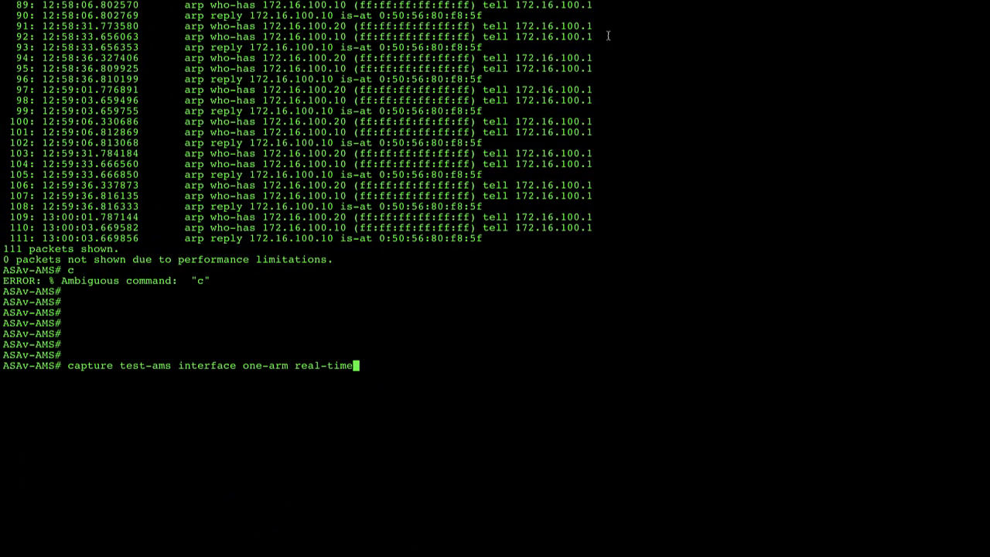
# Start the one-arm real-time capture commands on ASAv-AMS and ASAv-BCN
pyautogui.press('Return')
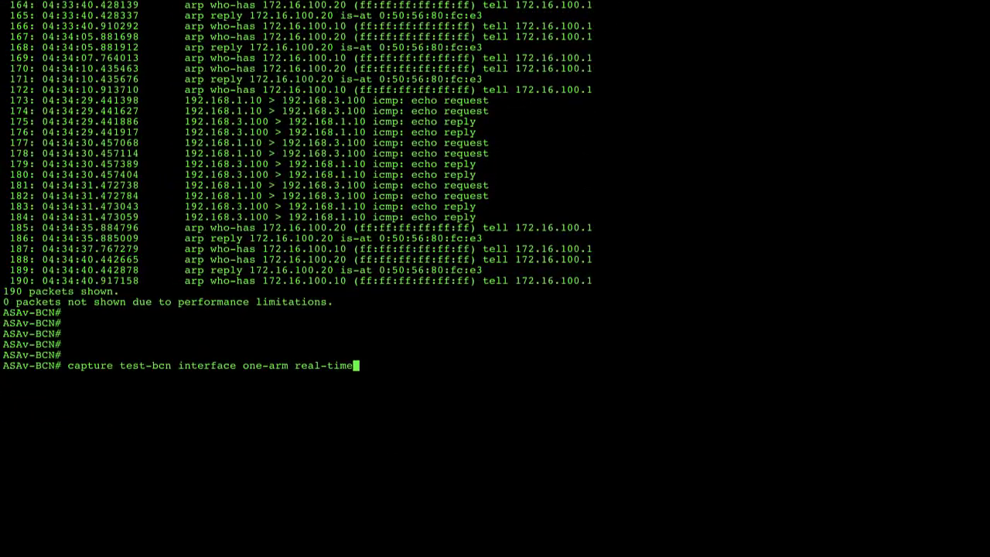
pyautogui.press('Return')
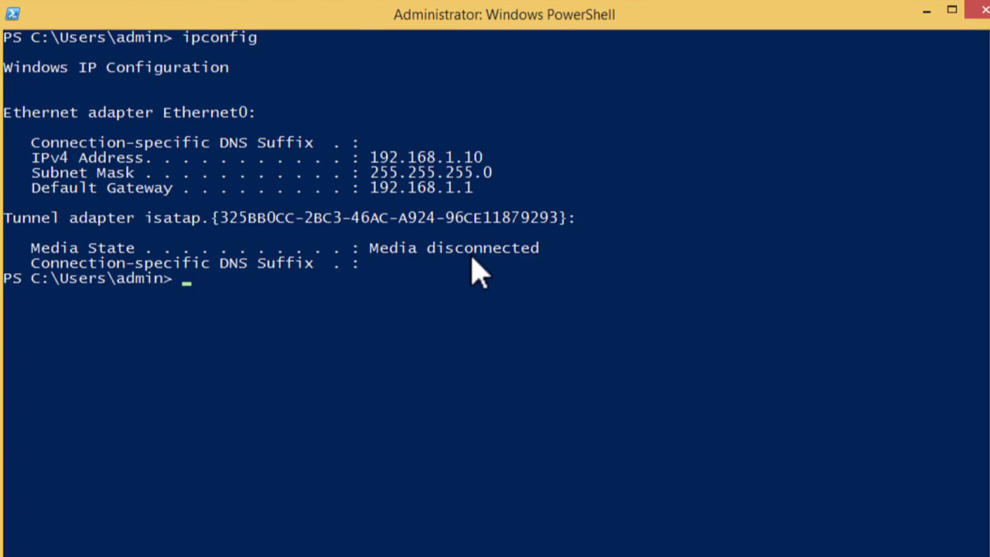
# Rerun ping 192.168.3.100 from PowerShell history on the AMS client
pyautogui.press('Up')
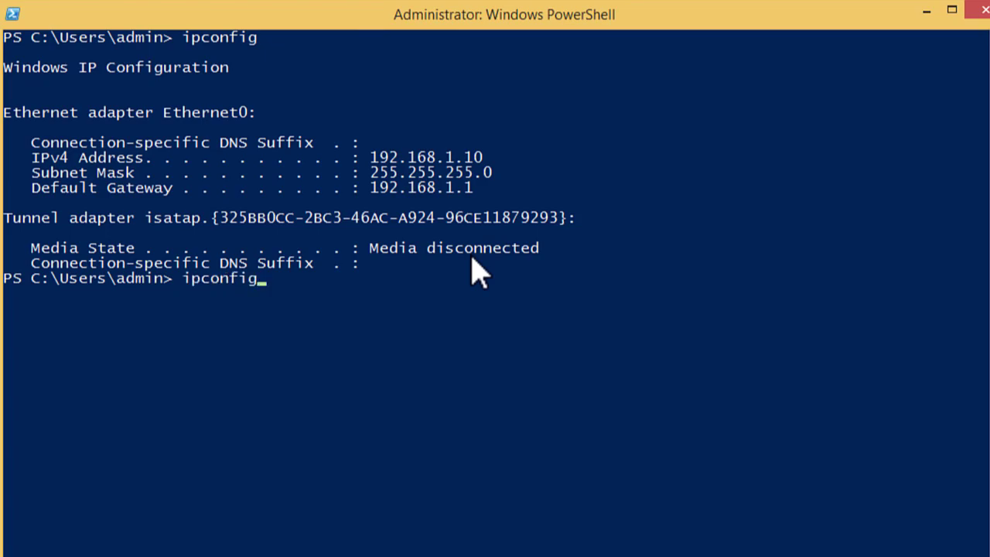
pyautogui.press('Up')
pyautogui.press('Up')
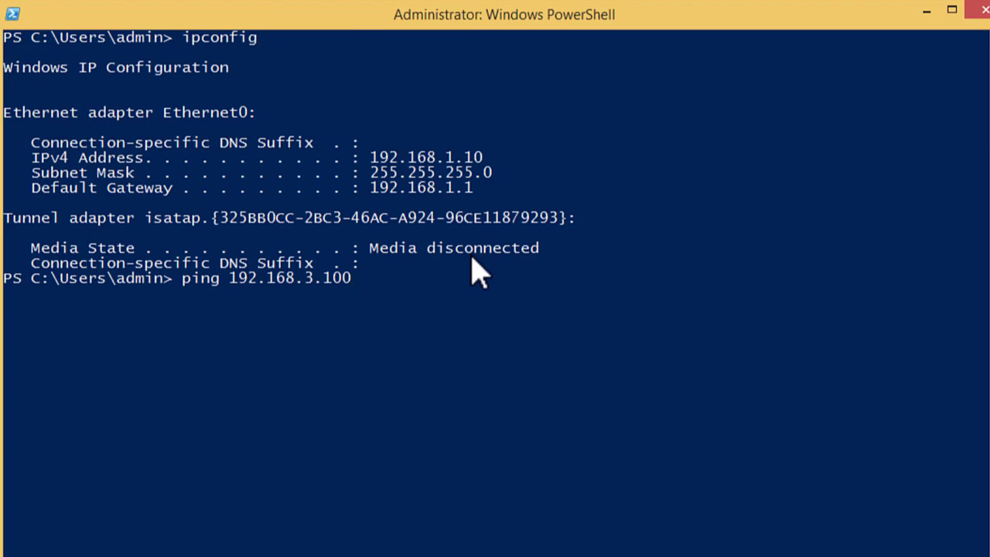
pyautogui.press('Return')
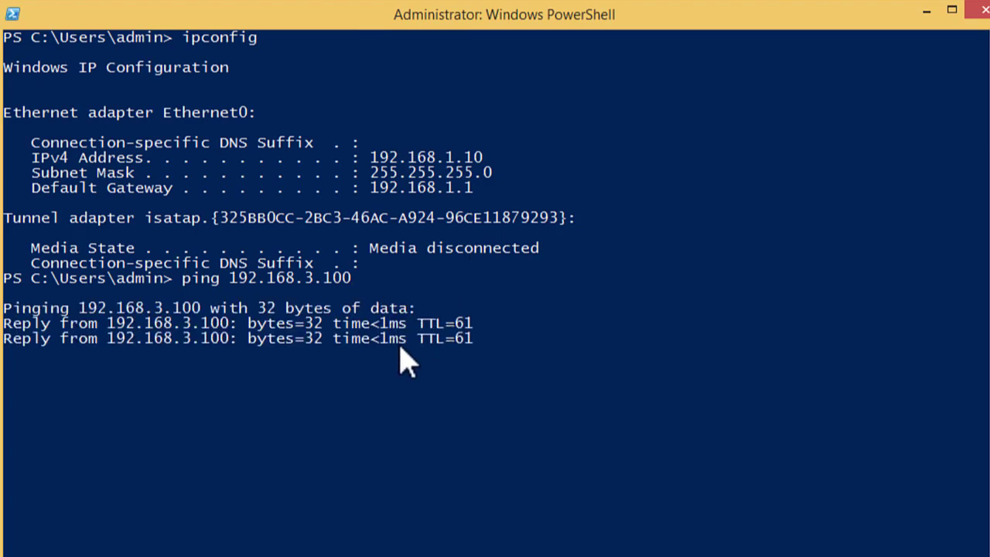